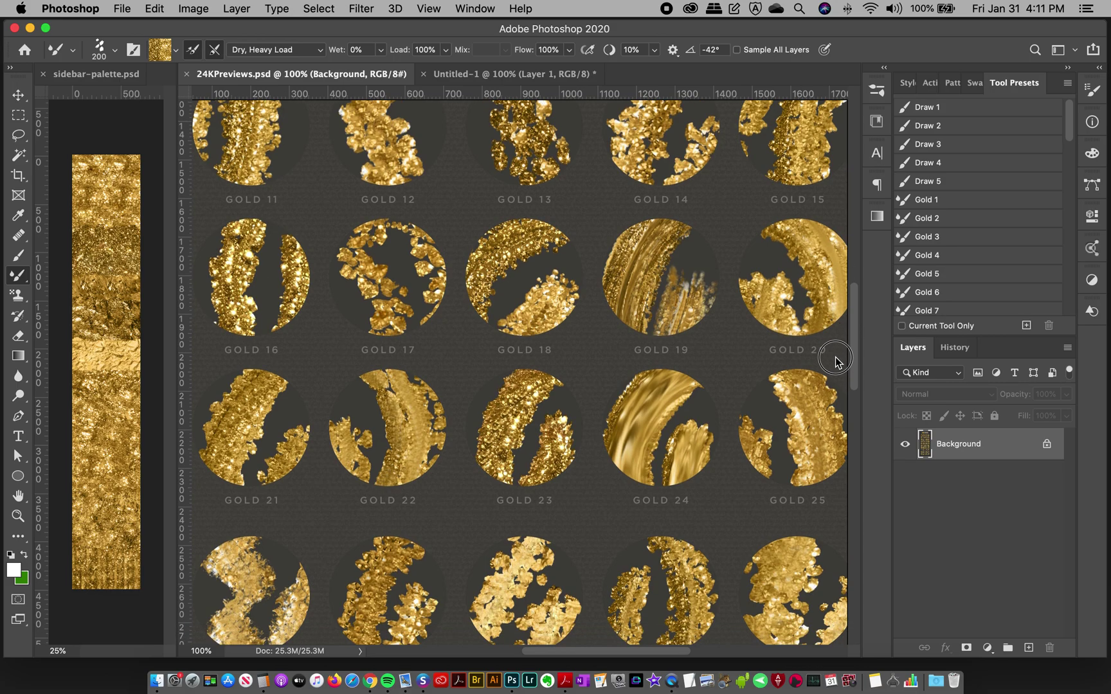
Look through the gold and scatter brush samples in 24KPreviews.psd and return to the title area of the sheet.
{"action": "scroll", "coordinate": [824, 399], "scroll_direction": "down", "scroll_amount": 5}
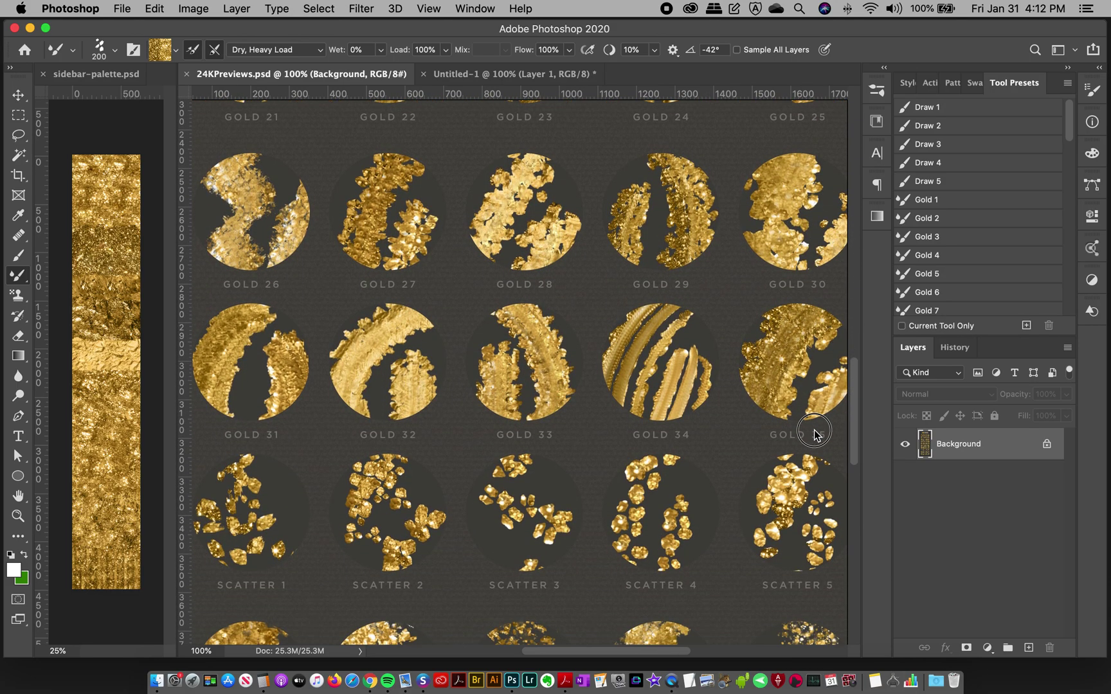
{"action": "scroll", "coordinate": [808, 437], "scroll_direction": "up", "scroll_amount": 20}
{"action": "scroll", "coordinate": [831, 248], "scroll_direction": "up", "scroll_amount": 4}
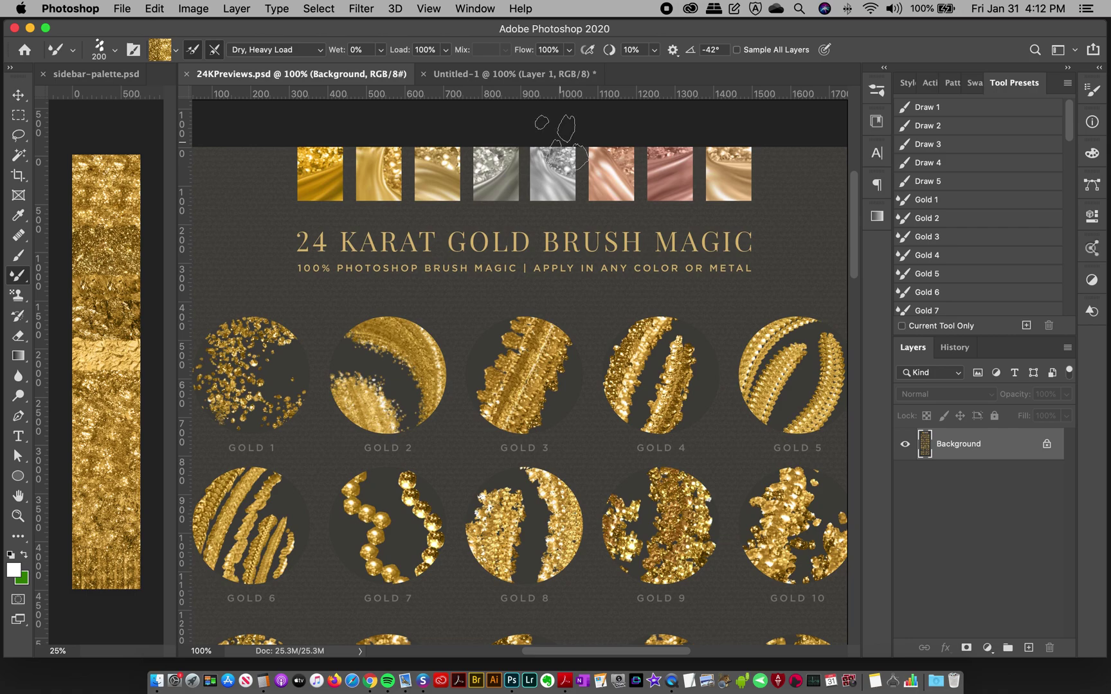
In Untitled-1, test the 163 px Gold 9 brush on Layer 1, undo the horizontal stroke and paint a wavy vertical one.
{"action": "left_click", "coordinate": [504, 75]}
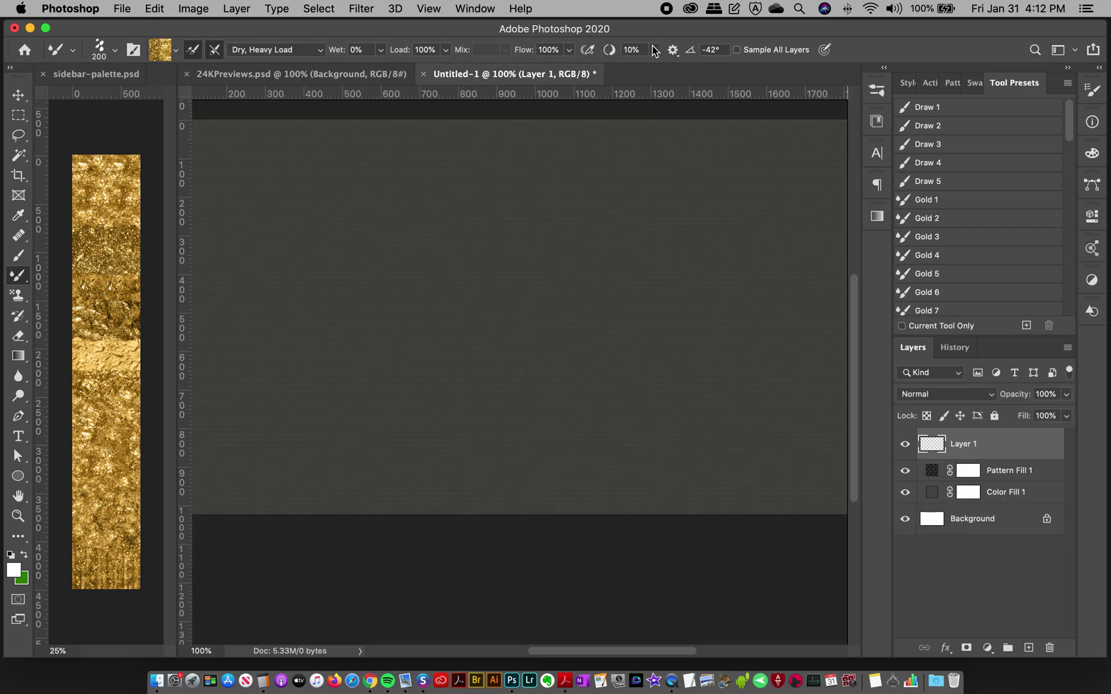
{"action": "left_click", "coordinate": [884, 128]}
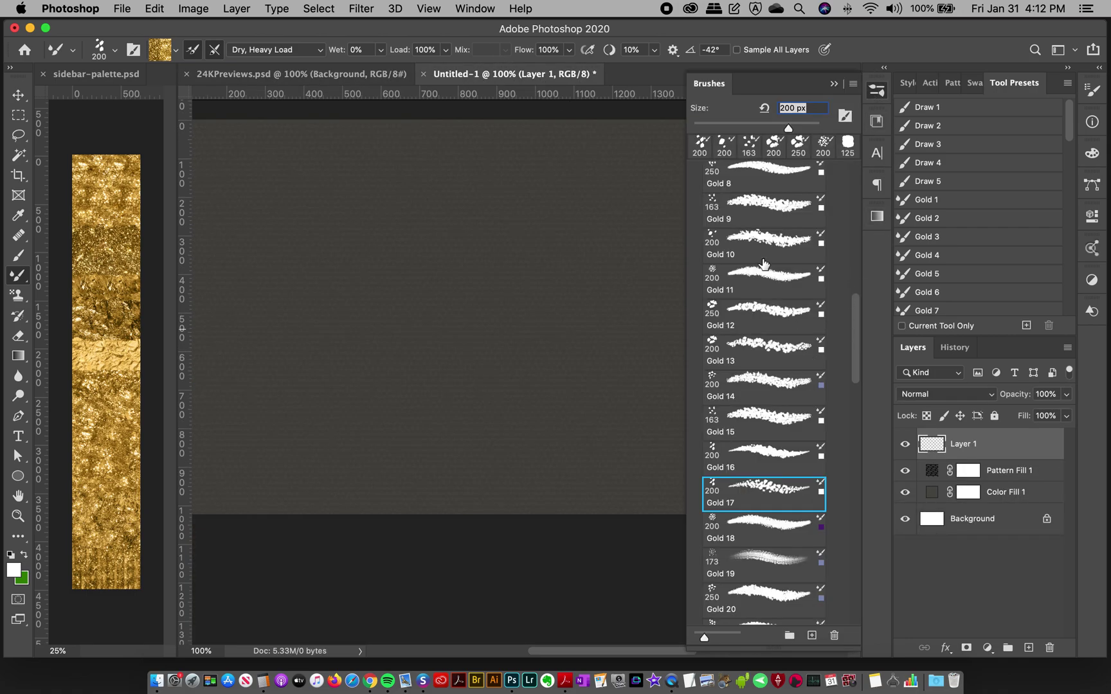
{"action": "left_click", "coordinate": [752, 206]}
{"action": "left_click_drag", "start_coordinate": [315, 166], "coordinate": [485, 169]}
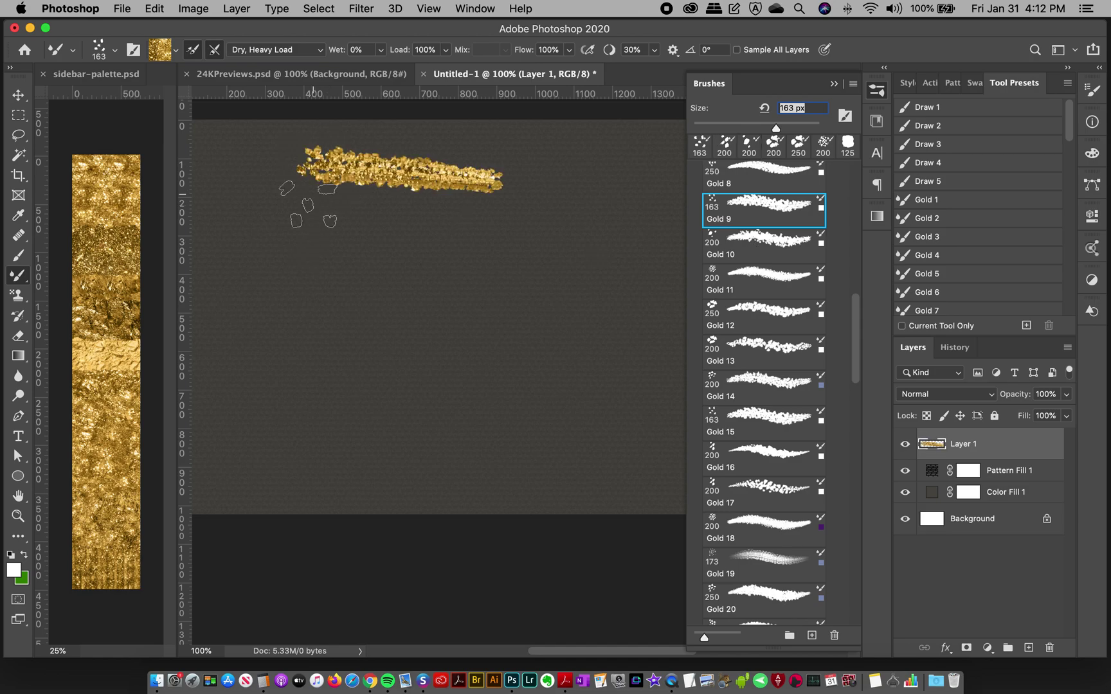
{"action": "key", "text": "super+z"}
{"action": "mouse_move", "coordinate": [311, 169]}
{"action": "left_mouse_down"}
{"action": "mouse_move", "coordinate": [287, 207]}
{"action": "mouse_move", "coordinate": [312, 235]}
{"action": "mouse_move", "coordinate": [310, 274]}
{"action": "mouse_move", "coordinate": [268, 325]}
{"action": "mouse_move", "coordinate": [311, 387]}
{"action": "mouse_move", "coordinate": [301, 465]}
{"action": "left_mouse_up"}
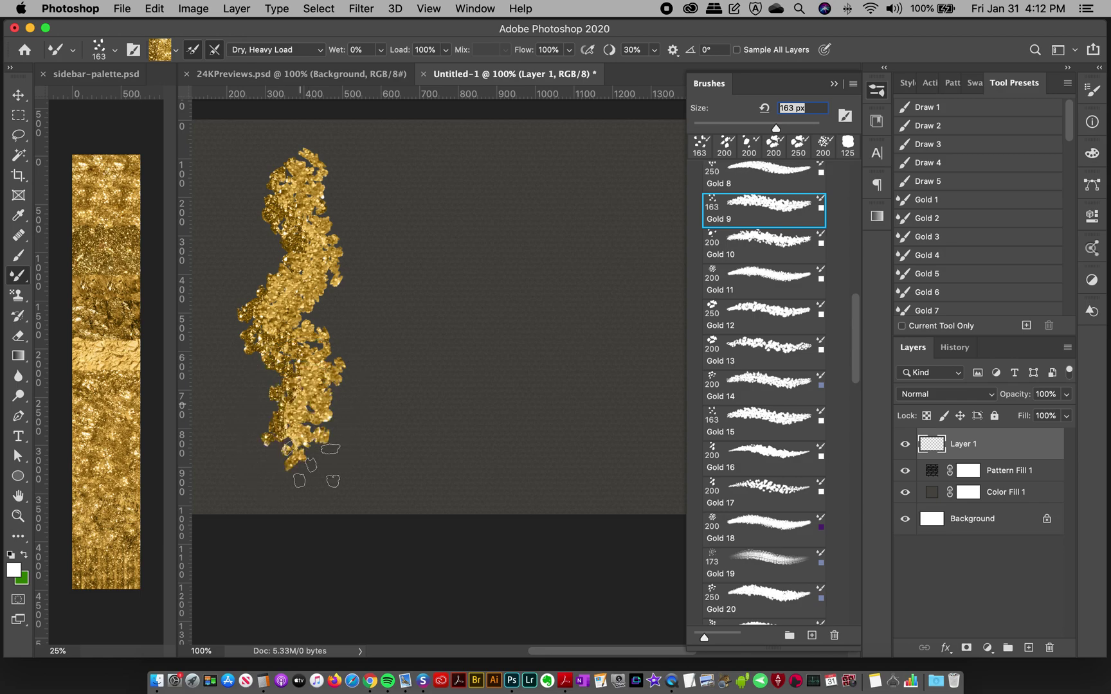
Paint a second wavy vertical stroke on Layer 1 with the 200 px Gold 10 brush, beside the Gold 9 stroke.
{"action": "left_click", "coordinate": [762, 242]}
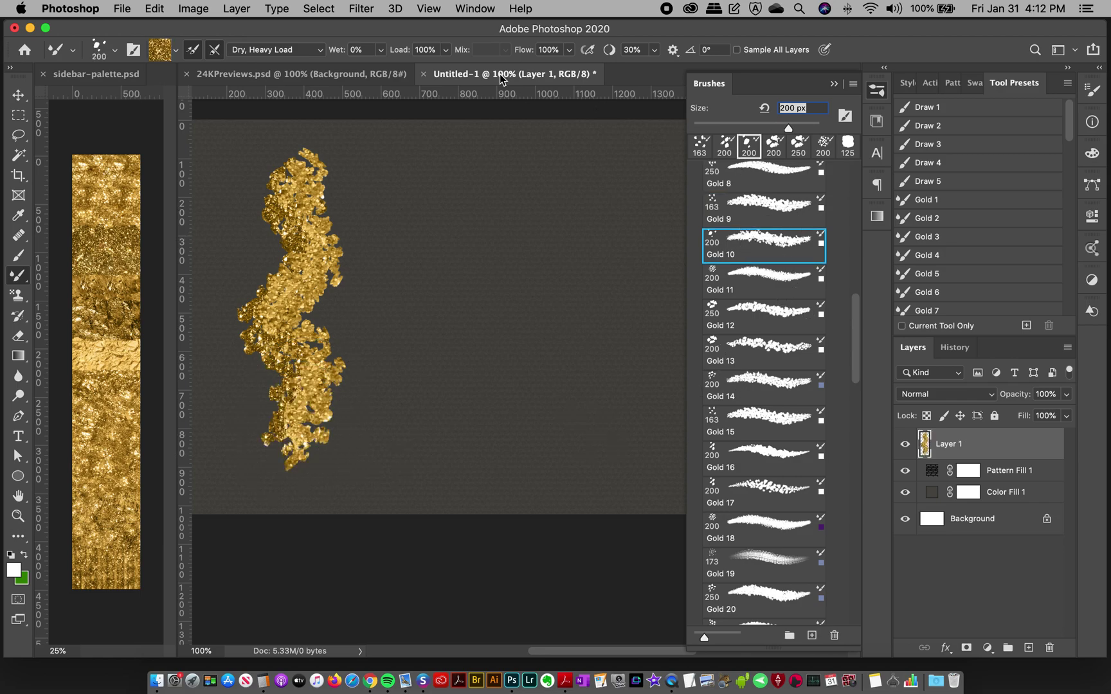
{"action": "left_click", "coordinate": [129, 76]}
{"action": "left_click", "coordinate": [462, 76]}
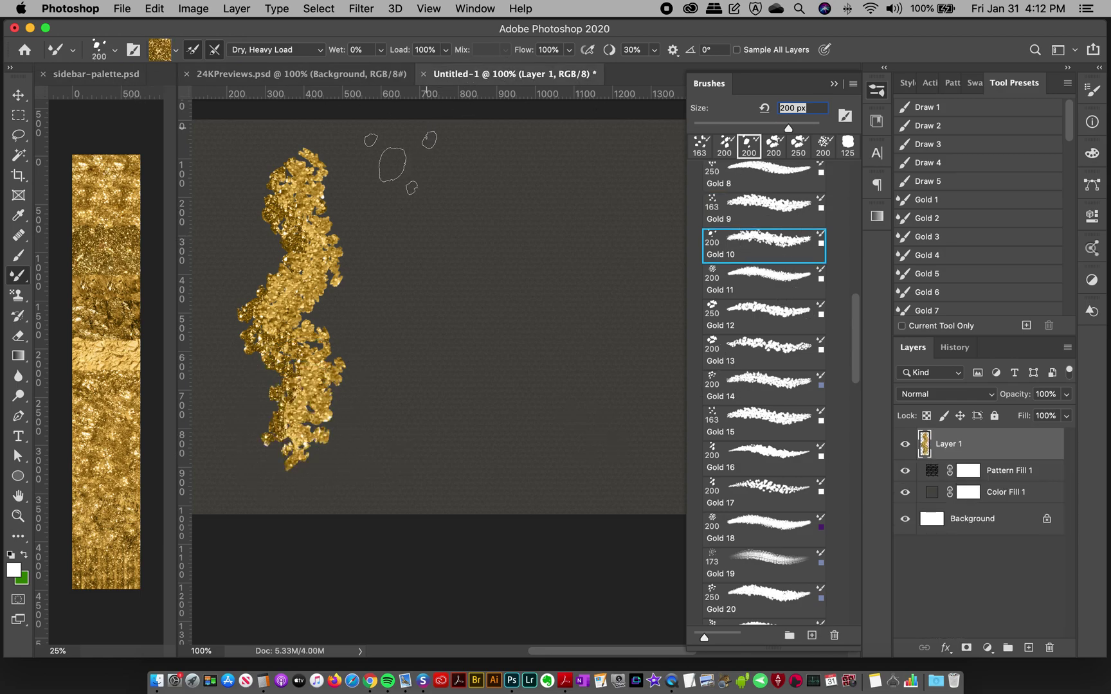
{"action": "mouse_move", "coordinate": [397, 168]}
{"action": "left_mouse_down"}
{"action": "mouse_move", "coordinate": [430, 224]}
{"action": "mouse_move", "coordinate": [409, 332]}
{"action": "mouse_move", "coordinate": [441, 379]}
{"action": "mouse_move", "coordinate": [424, 434]}
{"action": "left_mouse_up"}
Paint a third wavy vertical stroke on Layer 1 with the 200 px Gold 17 brush, and undo all the test strokes.
{"action": "left_click", "coordinate": [767, 504]}
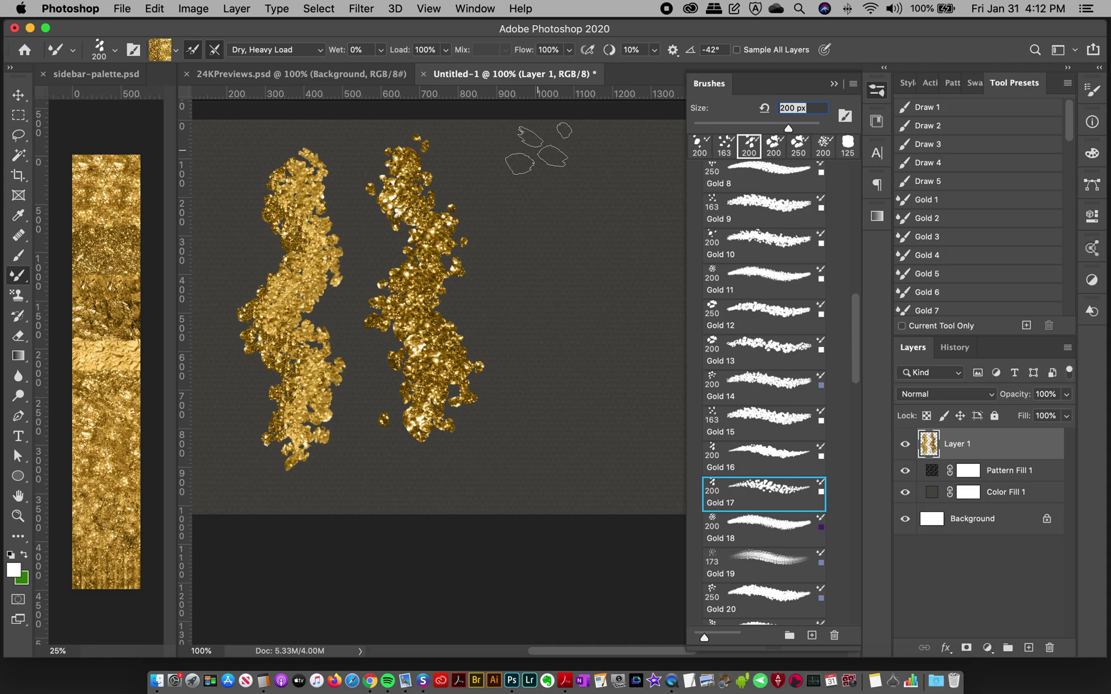
{"action": "mouse_move", "coordinate": [524, 161]}
{"action": "left_mouse_down"}
{"action": "mouse_move", "coordinate": [529, 200]}
{"action": "mouse_move", "coordinate": [569, 226]}
{"action": "mouse_move", "coordinate": [563, 307]}
{"action": "mouse_move", "coordinate": [588, 350]}
{"action": "mouse_move", "coordinate": [557, 396]}
{"action": "mouse_move", "coordinate": [565, 444]}
{"action": "left_mouse_up"}
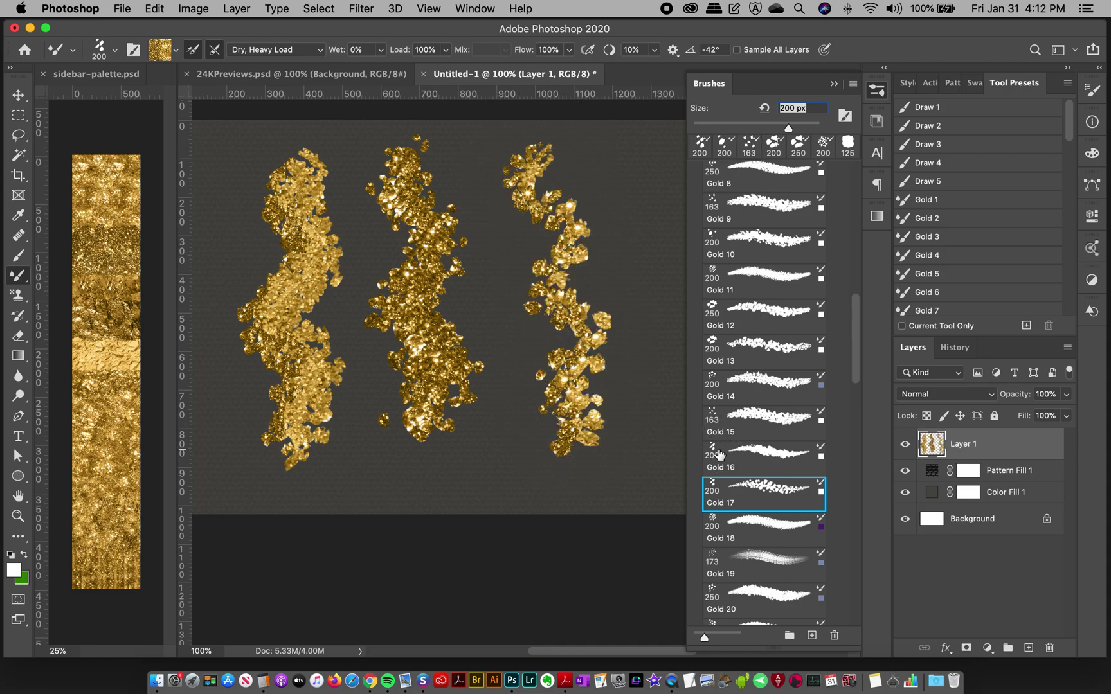
{"action": "left_click", "coordinate": [876, 90]}
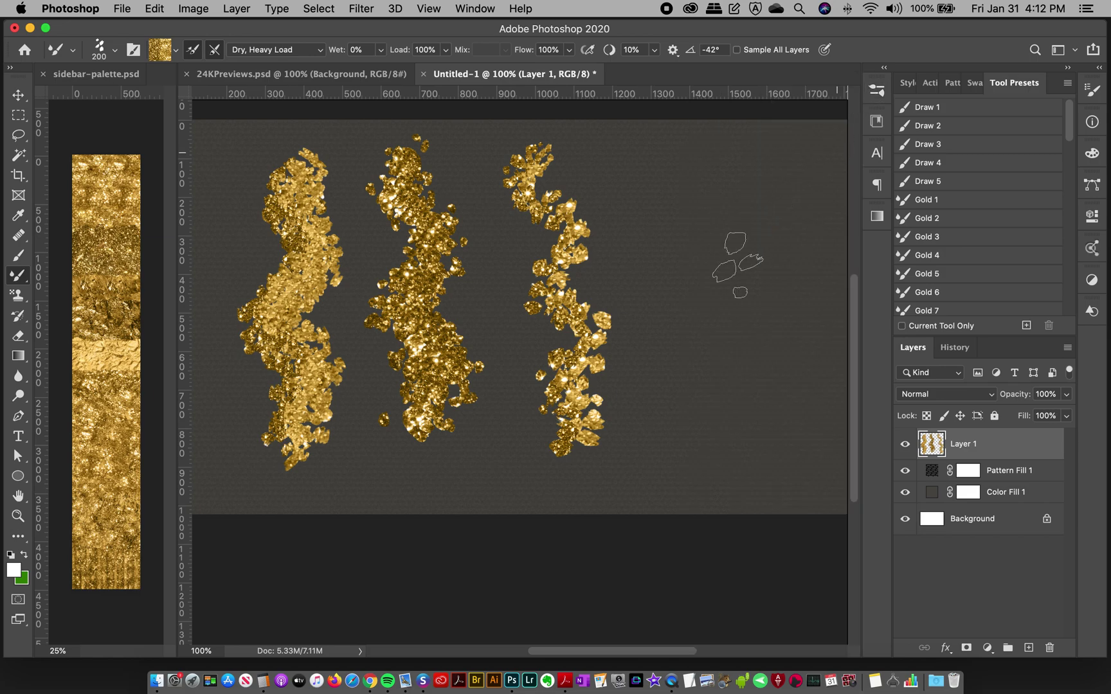
{"action": "key", "text": "super+z"}
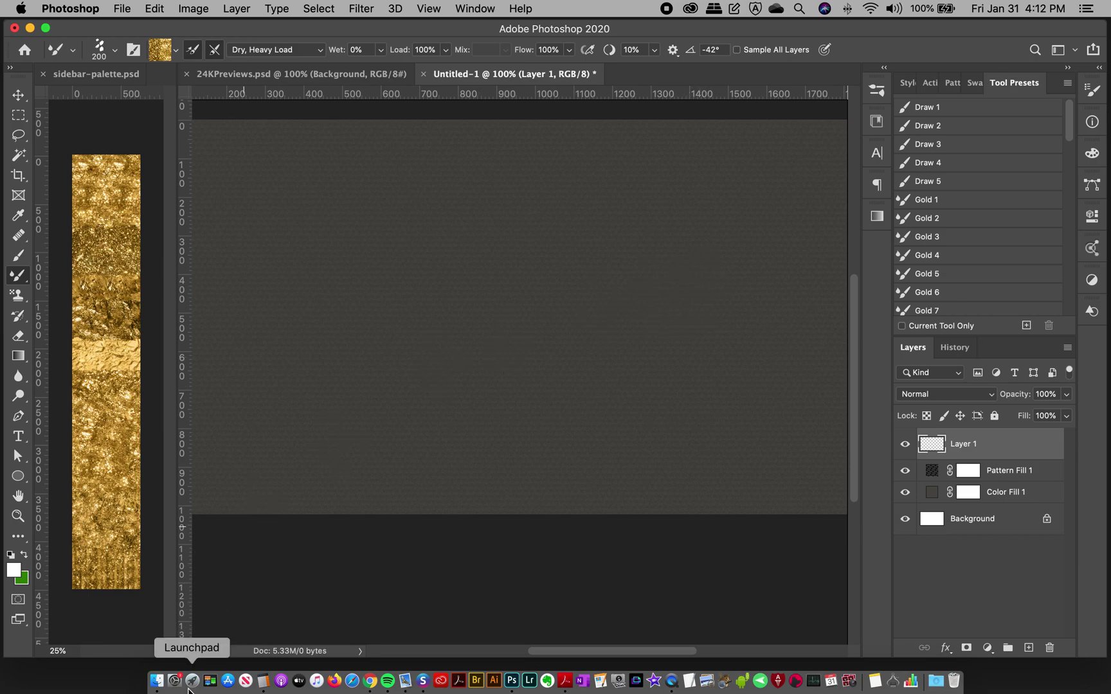
Switch to Finder and inspect 24K-brushes.abr and 24K-brushes.tpl in the 00 Product folder.
{"action": "left_click", "coordinate": [157, 682]}
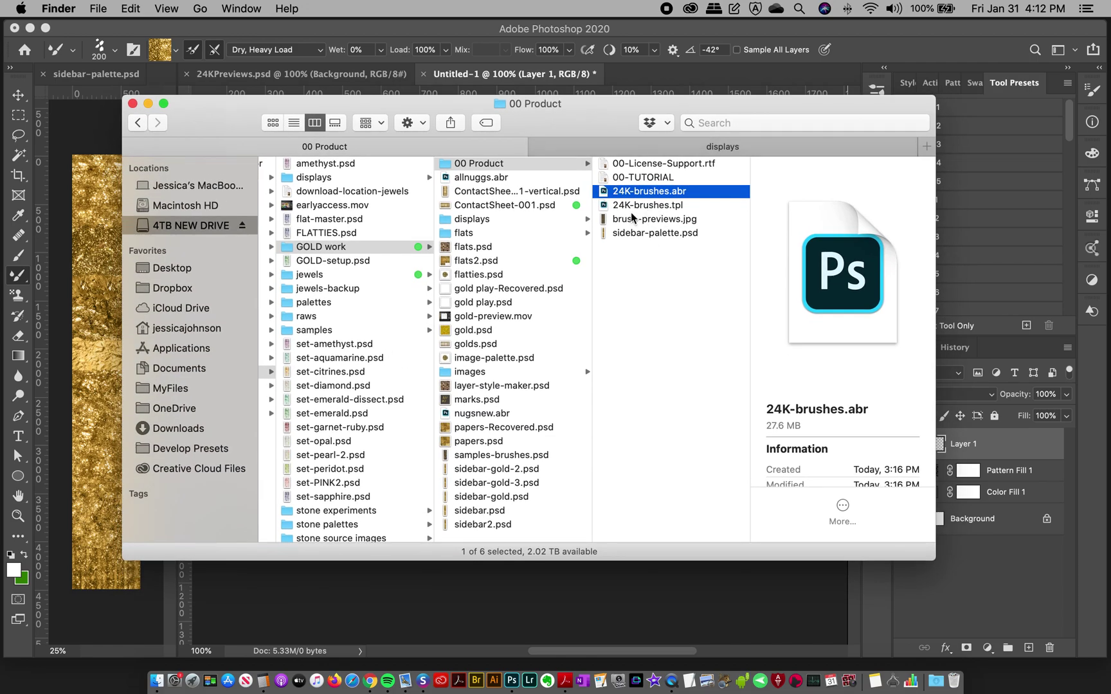
{"action": "left_click", "coordinate": [531, 164]}
{"action": "left_click", "coordinate": [643, 192]}
{"action": "left_click", "coordinate": [647, 206]}
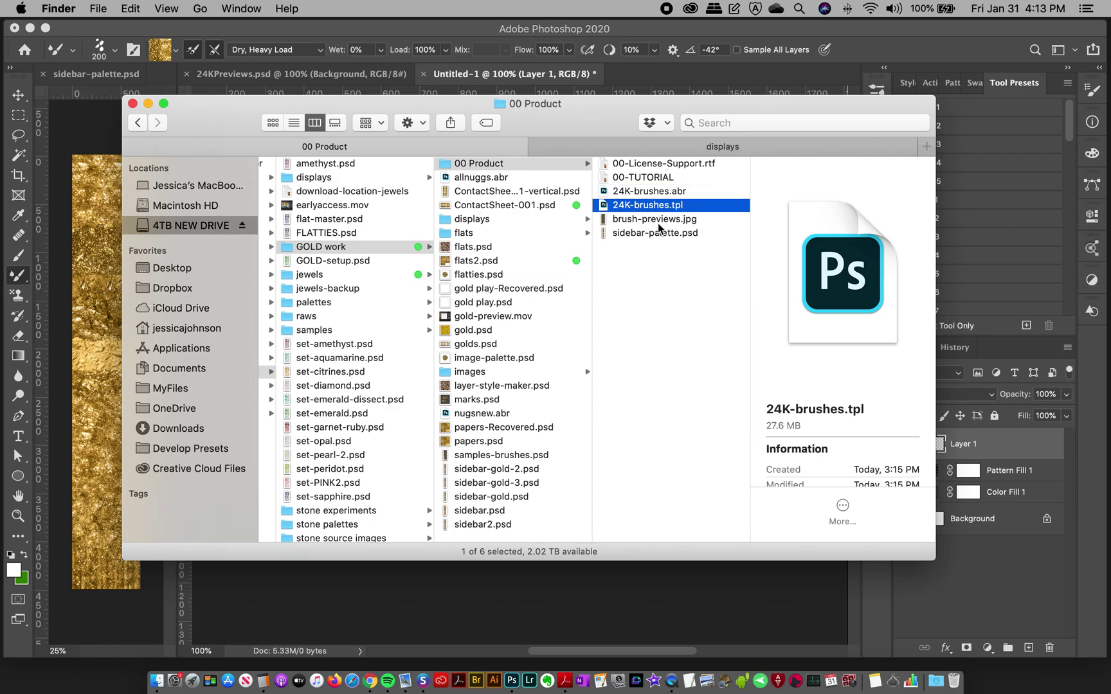
Preview brush-previews.jpg at a larger size, view sidebar-palette.psd, and switch back to Photoshop.
{"action": "left_click", "coordinate": [650, 222]}
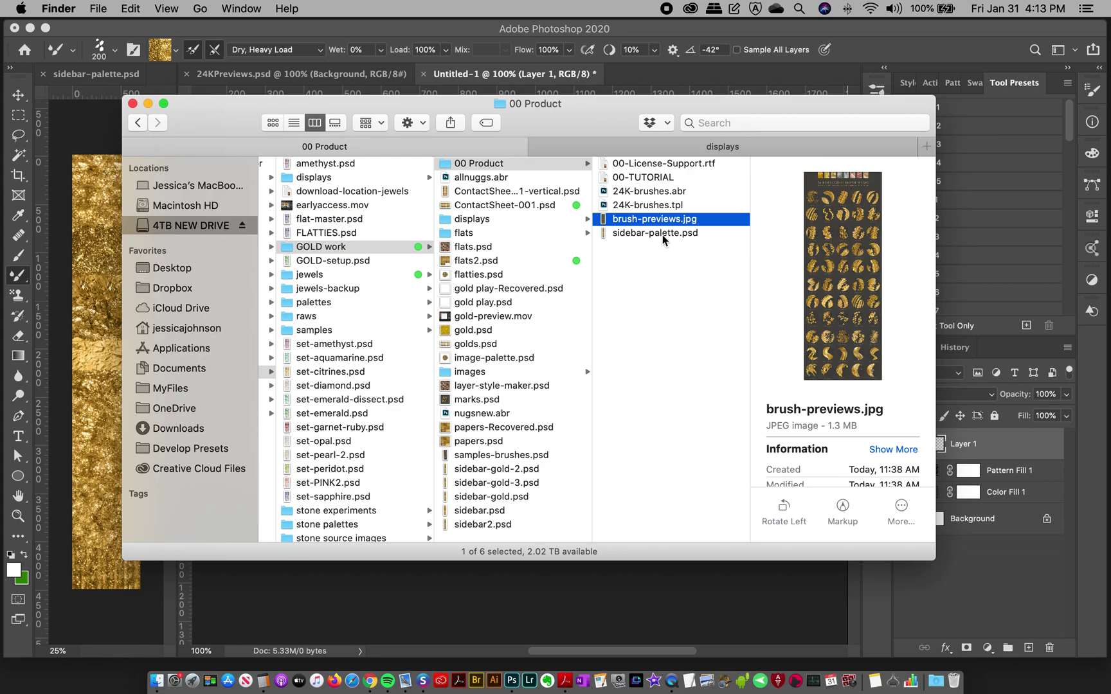
{"action": "key", "text": "space"}
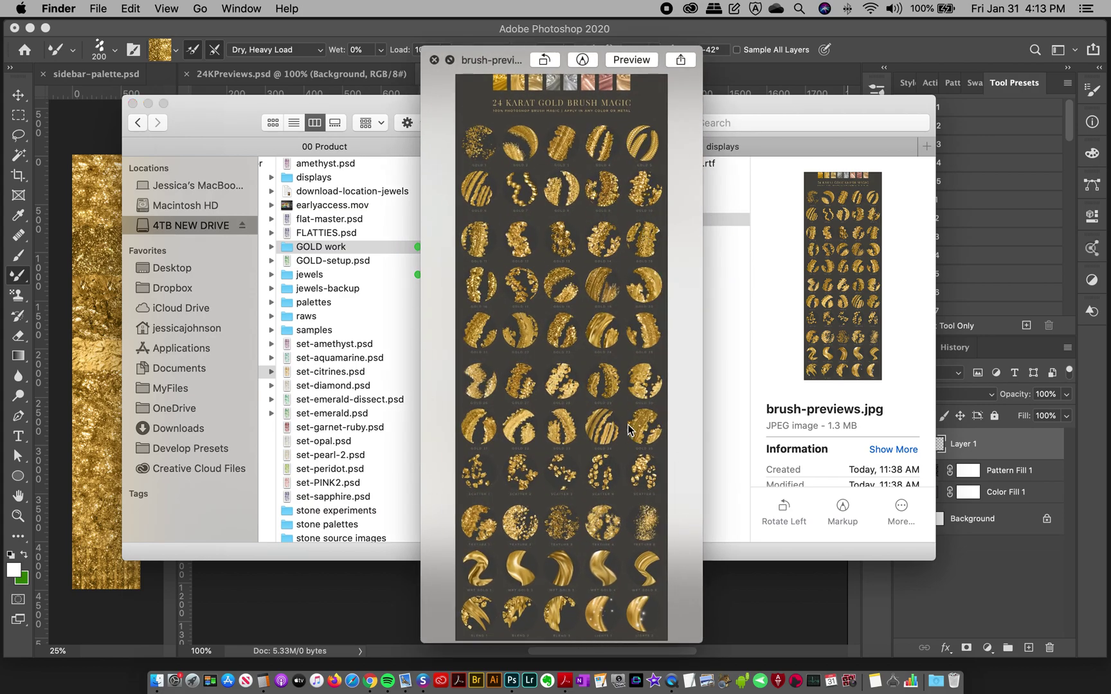
{"action": "key", "text": "space"}
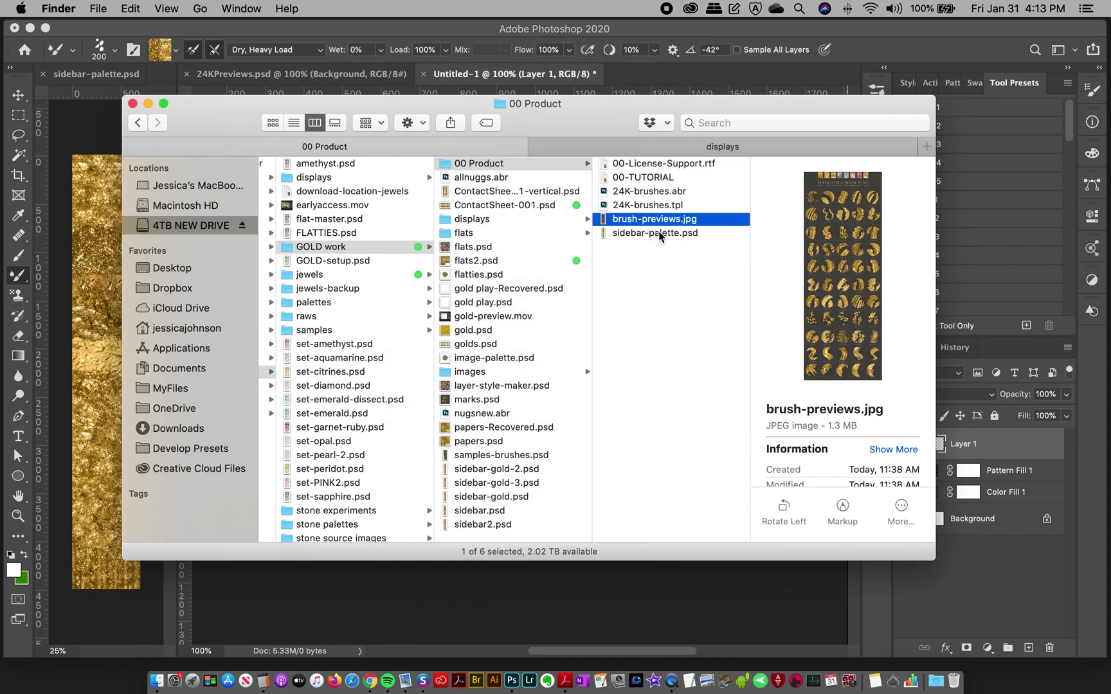
{"action": "left_click", "coordinate": [651, 234]}
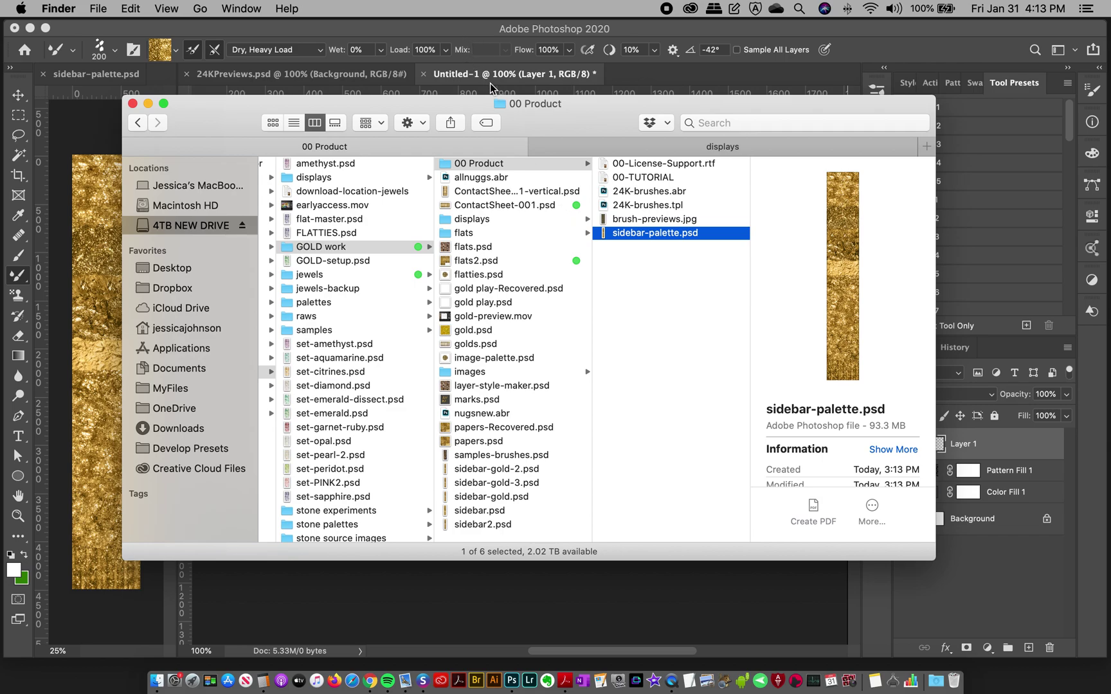
{"action": "left_click", "coordinate": [460, 31]}
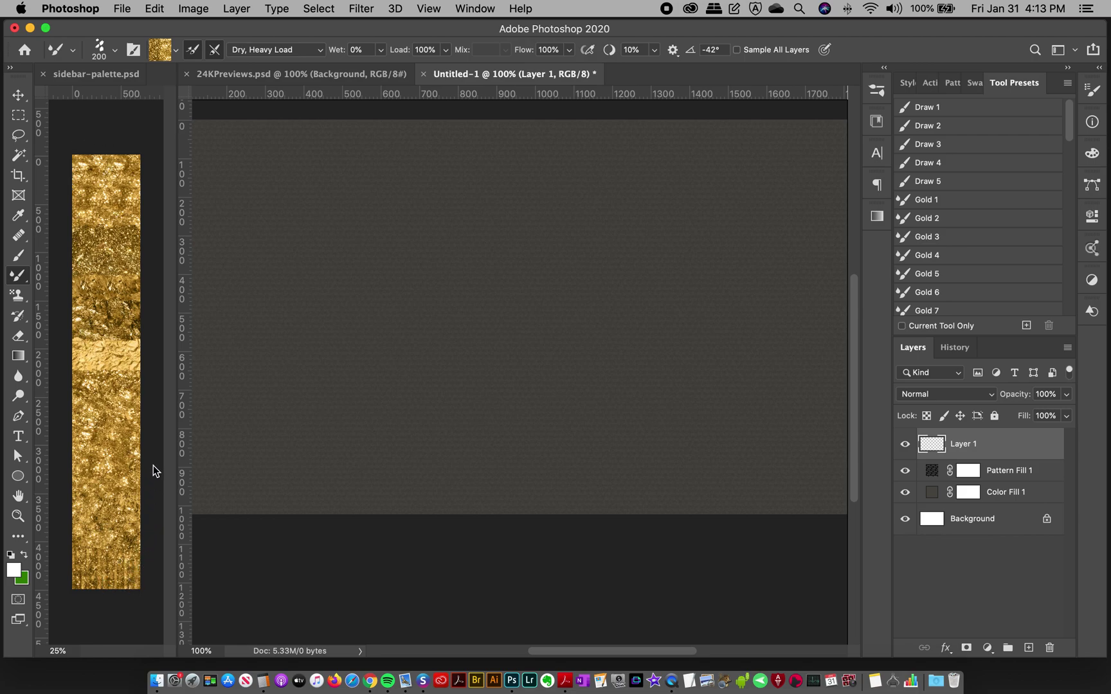
Review the available Arrange layouts for the open documents without applying one.
{"action": "left_click", "coordinate": [473, 9]}
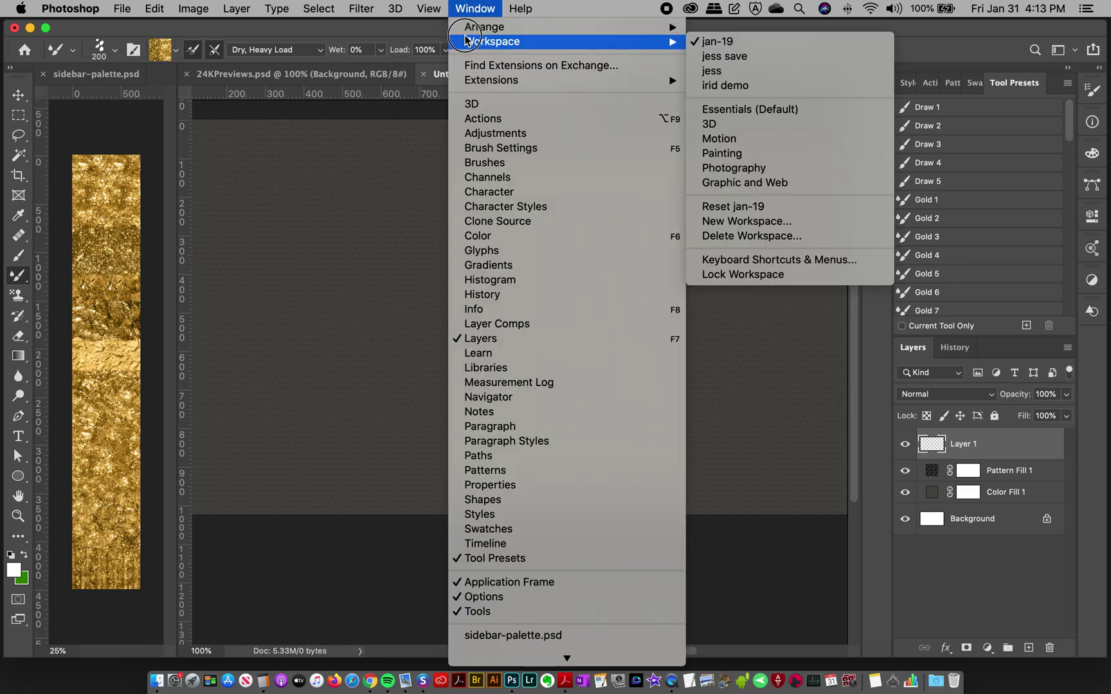
{"action": "left_click", "coordinate": [467, 29]}
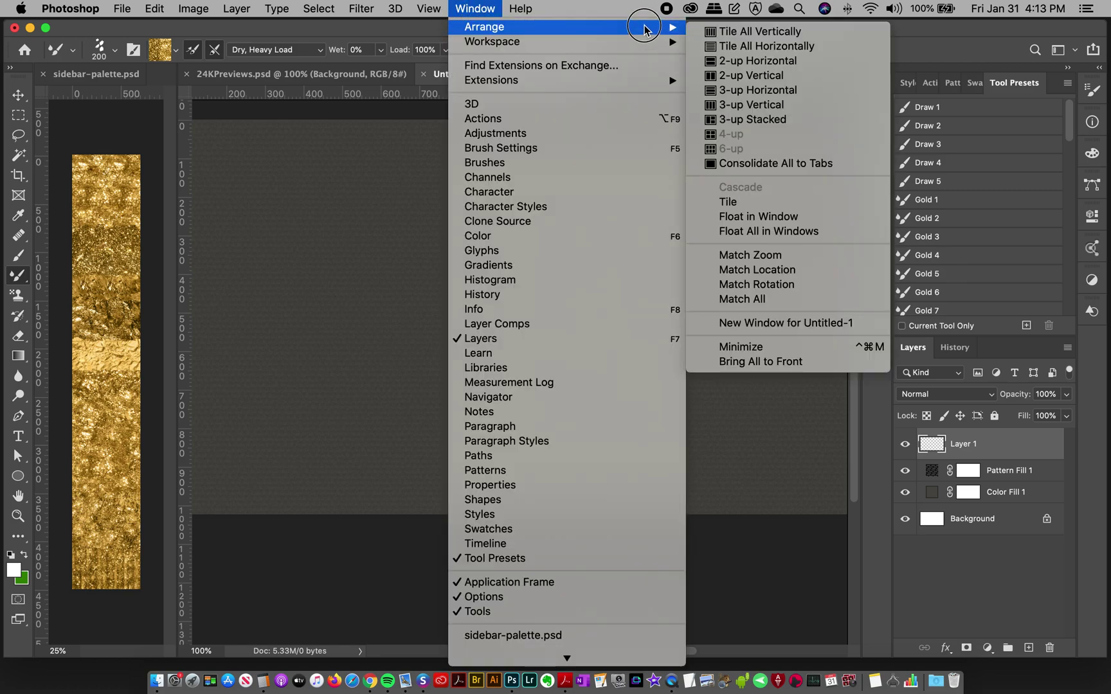
{"action": "left_click", "coordinate": [473, 8]}
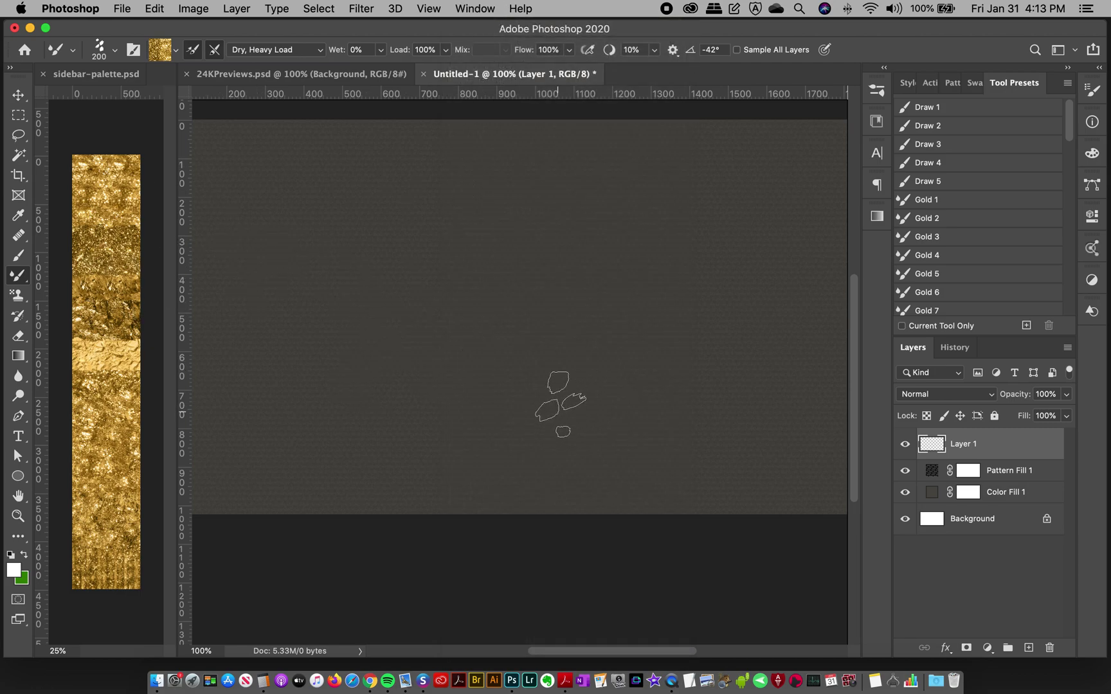
Switch to Finder to compare the 24K-brushes.abr and 24K-brushes.tpl files, and return to Photoshop.
{"action": "left_click", "coordinate": [156, 683]}
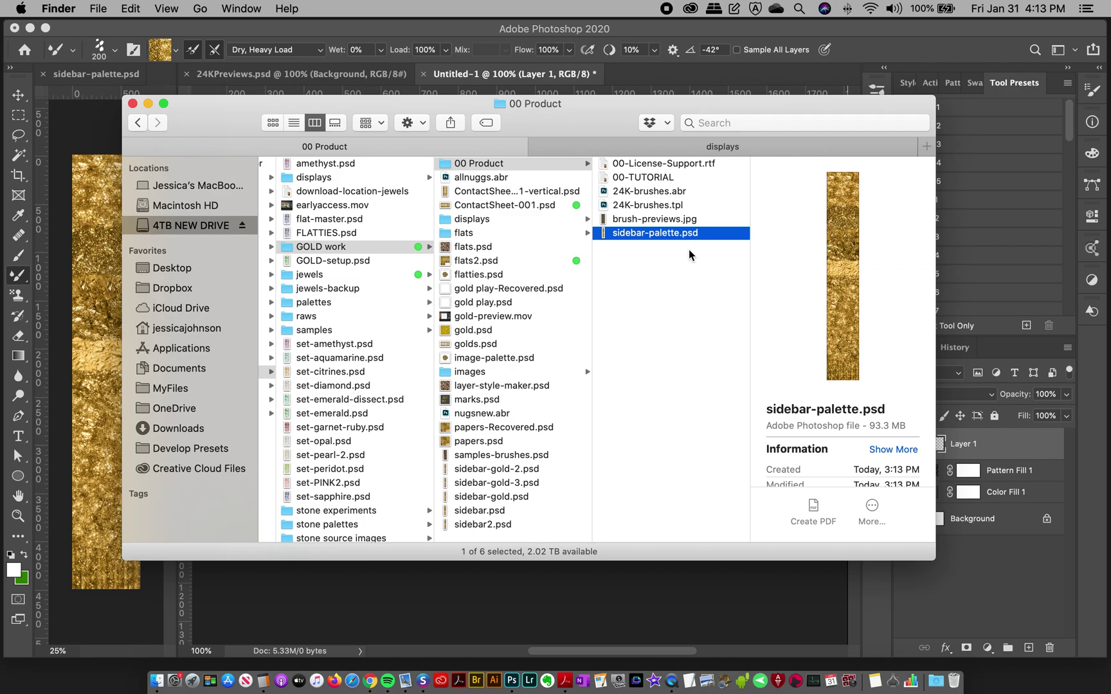
{"action": "left_click", "coordinate": [173, 29]}
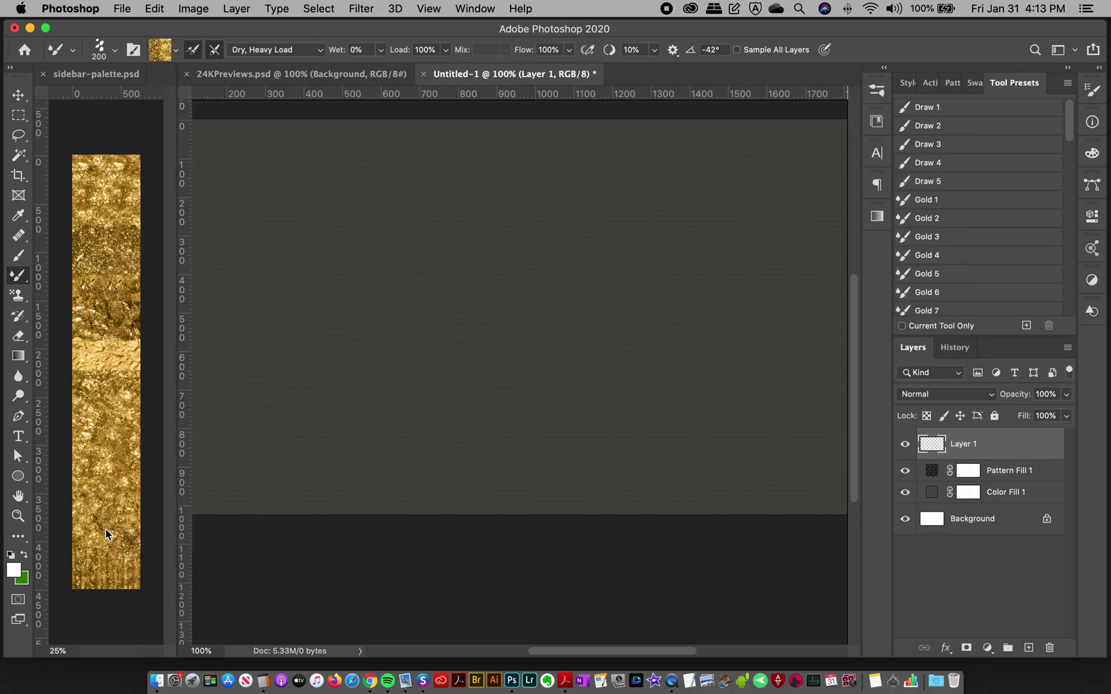
{"action": "left_click", "coordinate": [156, 682]}
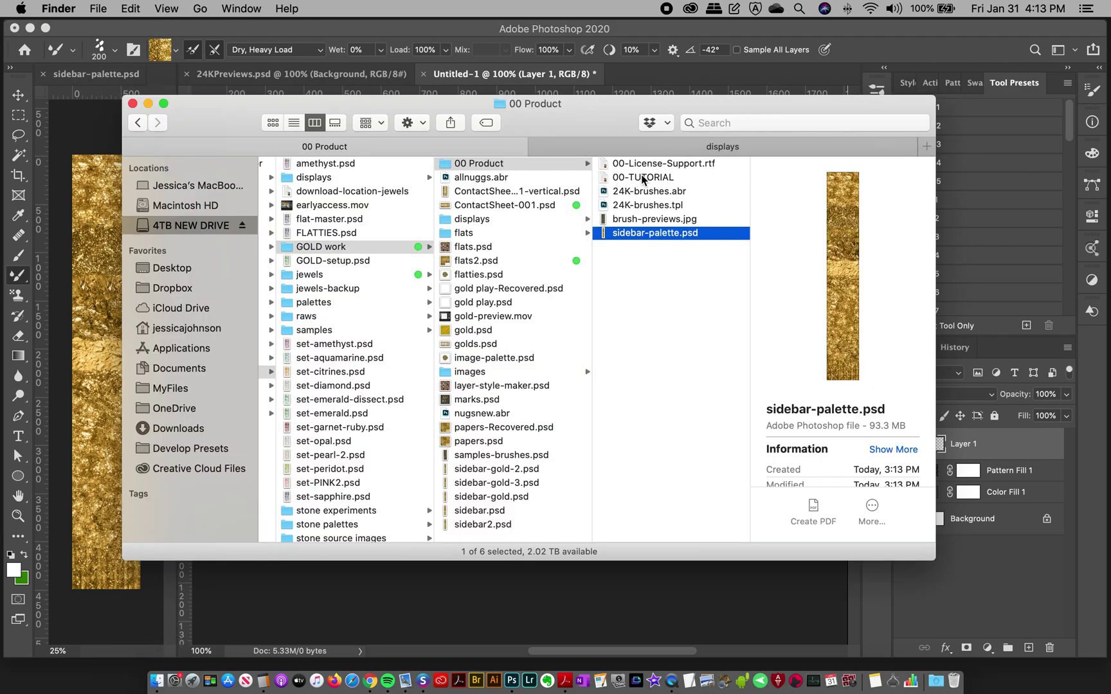
{"action": "left_click", "coordinate": [656, 195]}
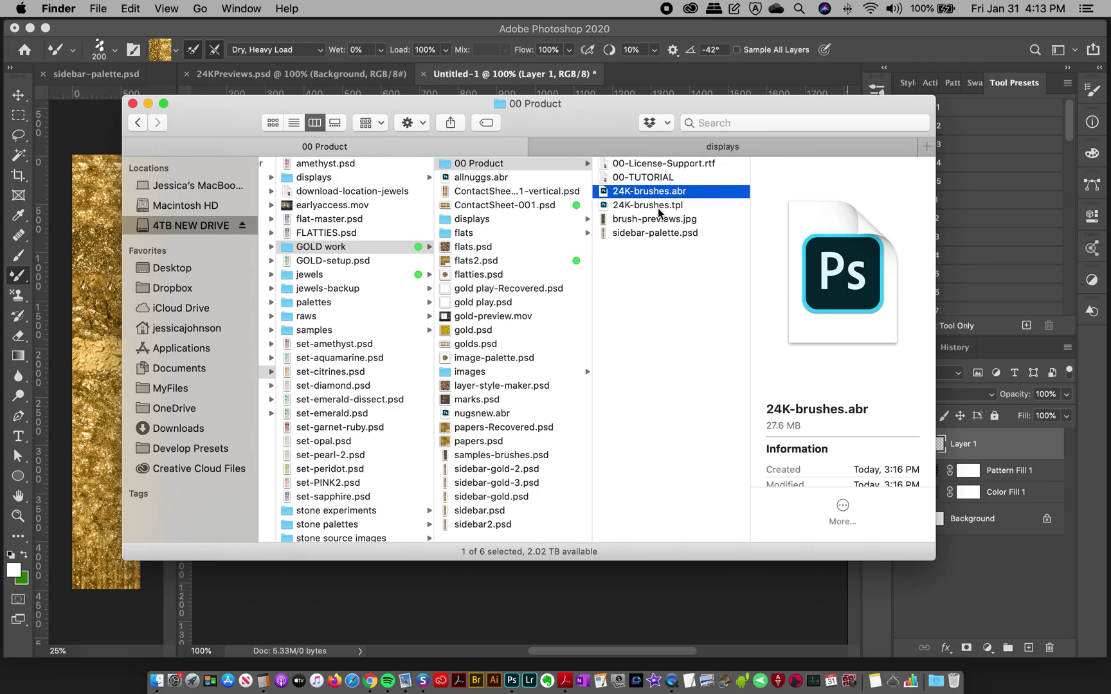
{"action": "left_click", "coordinate": [696, 207]}
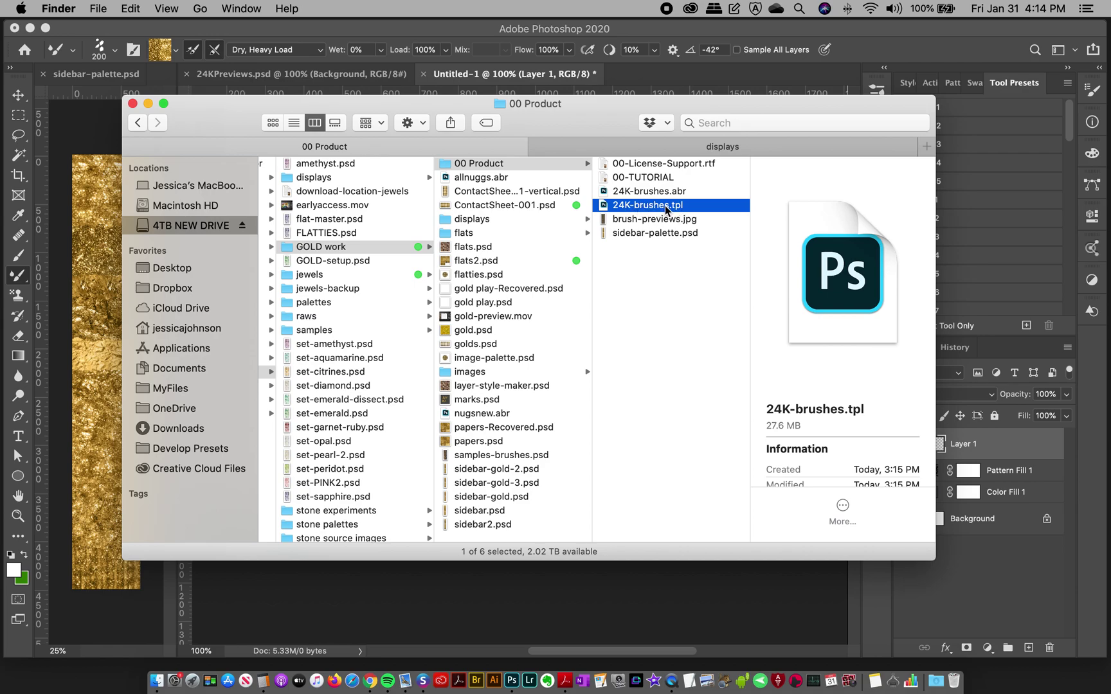
{"action": "left_click", "coordinate": [773, 30]}
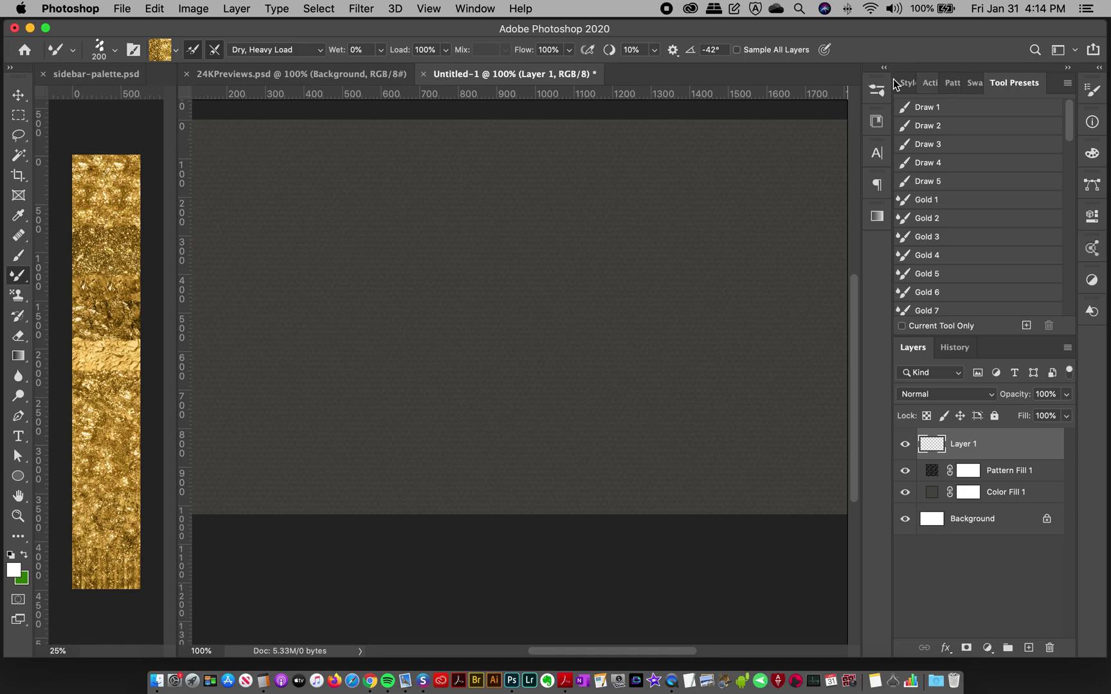
Show the brush presets from the first group to the 24 Karat Magic group, and check where the Brushes window is listed.
{"action": "left_click", "coordinate": [876, 95]}
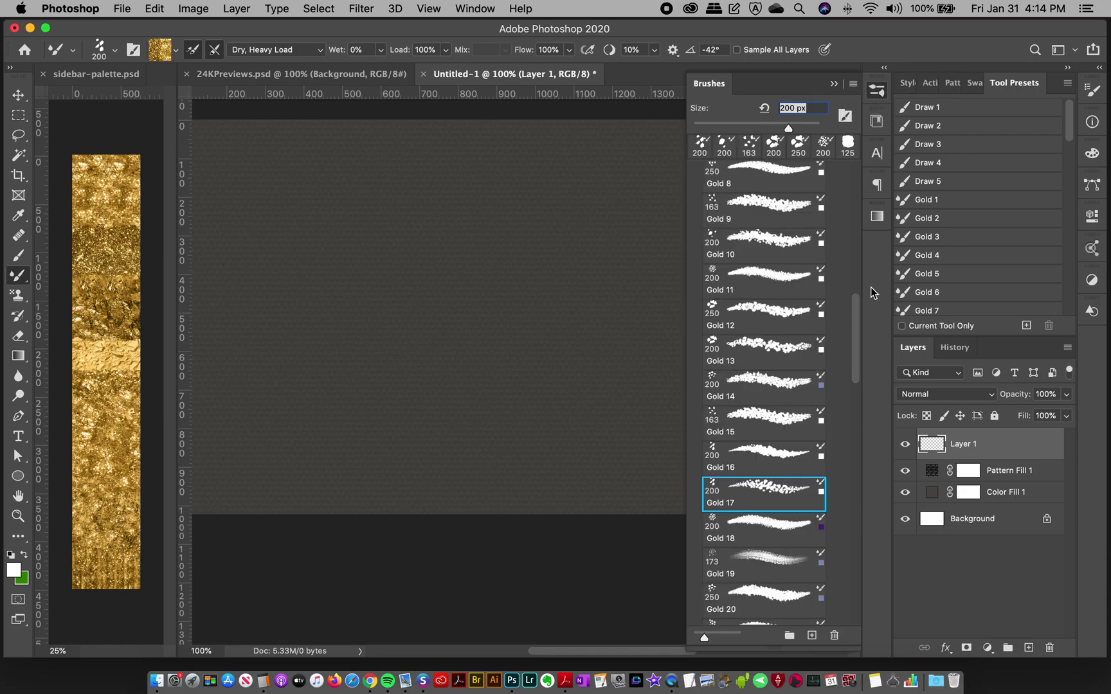
{"action": "mouse_move", "coordinate": [856, 323]}
{"action": "left_mouse_down"}
{"action": "mouse_move", "coordinate": [856, 178]}
{"action": "mouse_move", "coordinate": [860, 188]}
{"action": "left_mouse_up"}
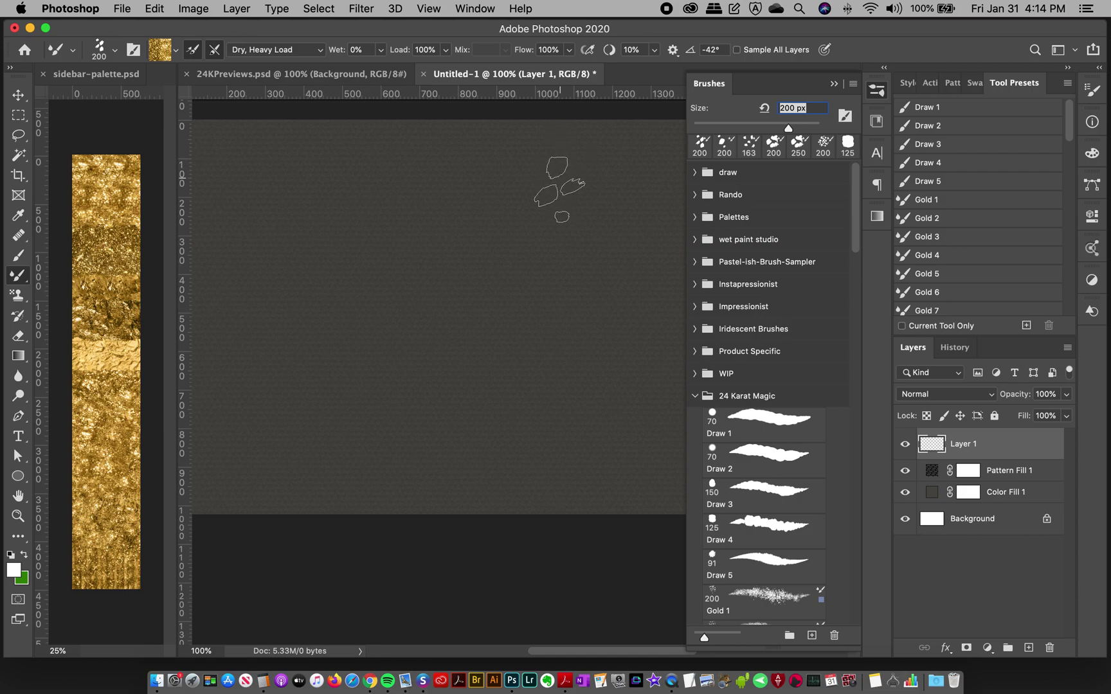
{"action": "left_click", "coordinate": [477, 8]}
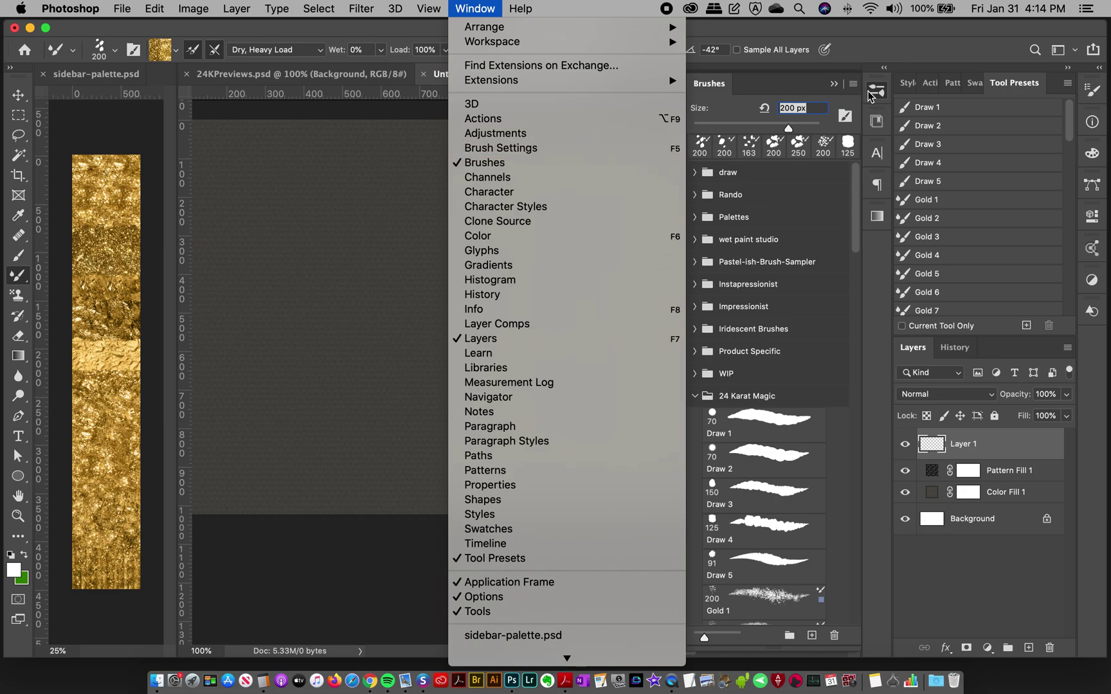
{"action": "left_click", "coordinate": [710, 87]}
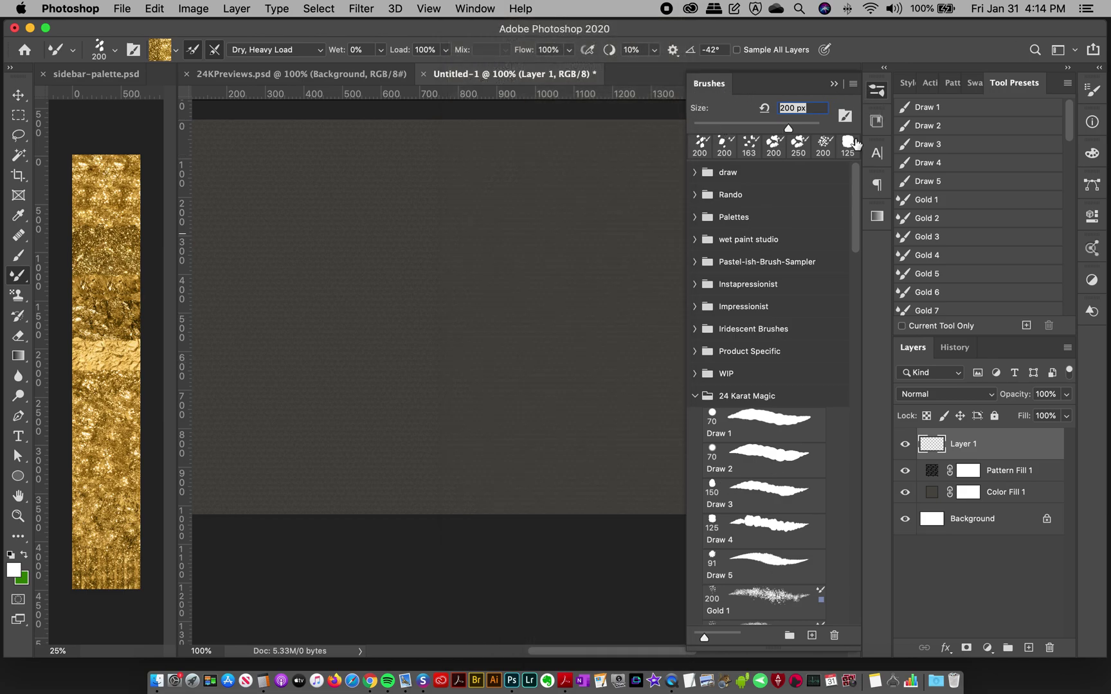
Review the import options for brushes and the load and reset options for tool presets, checking where Tool Presets is listed.
{"action": "left_click", "coordinate": [852, 87]}
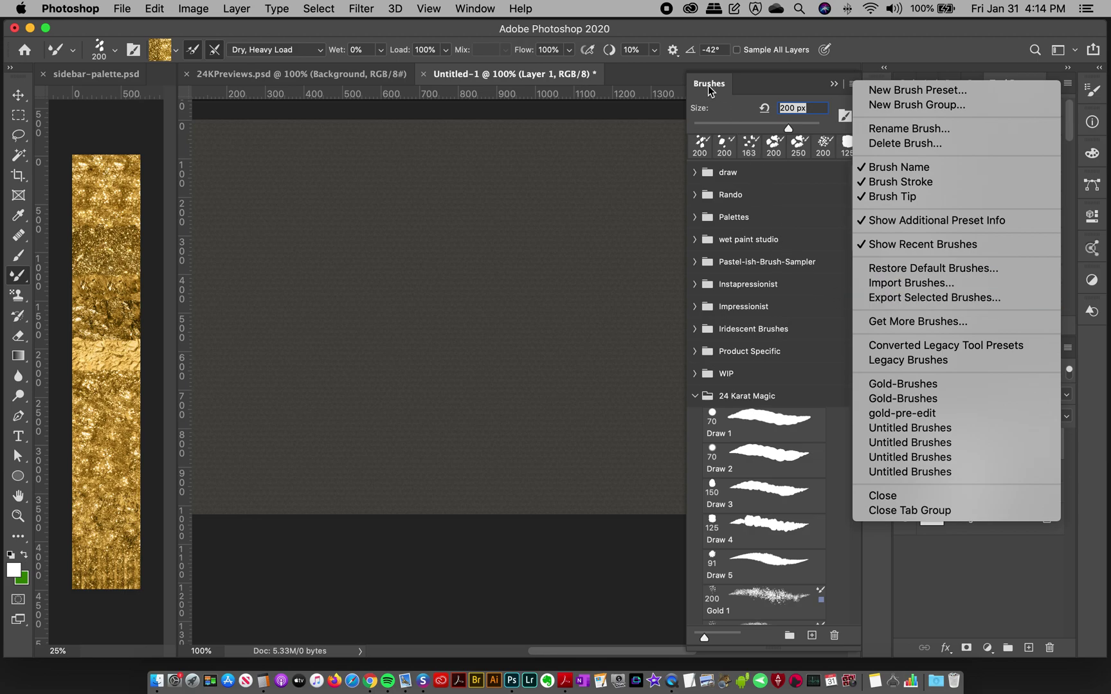
{"action": "left_click", "coordinate": [768, 419]}
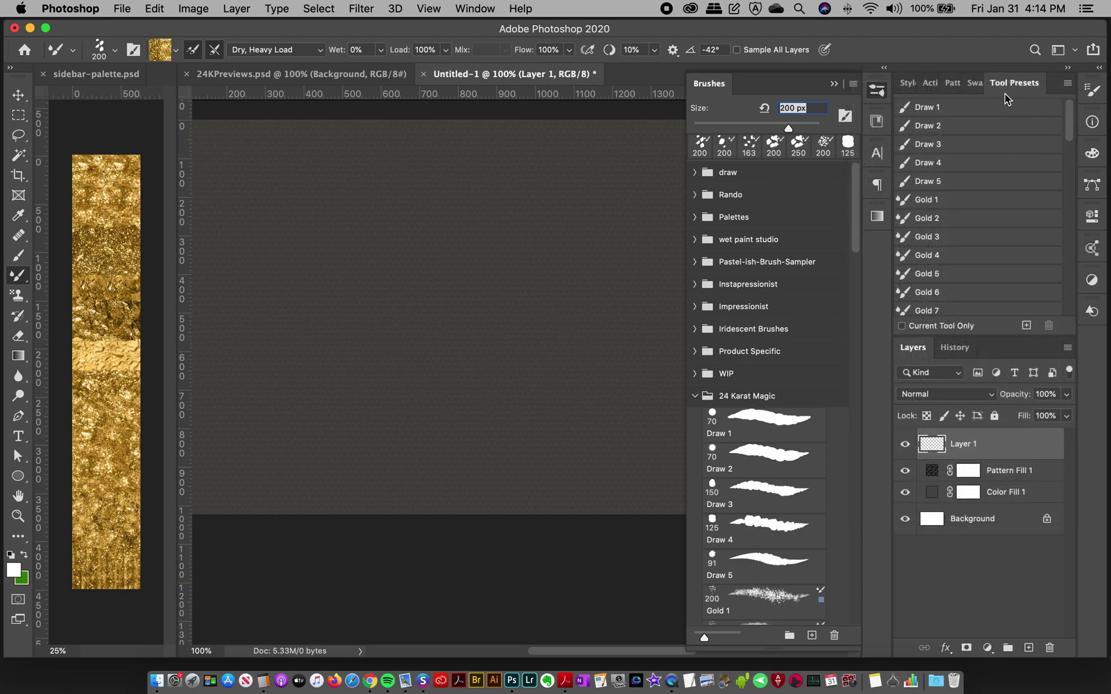
{"action": "left_click", "coordinate": [475, 8]}
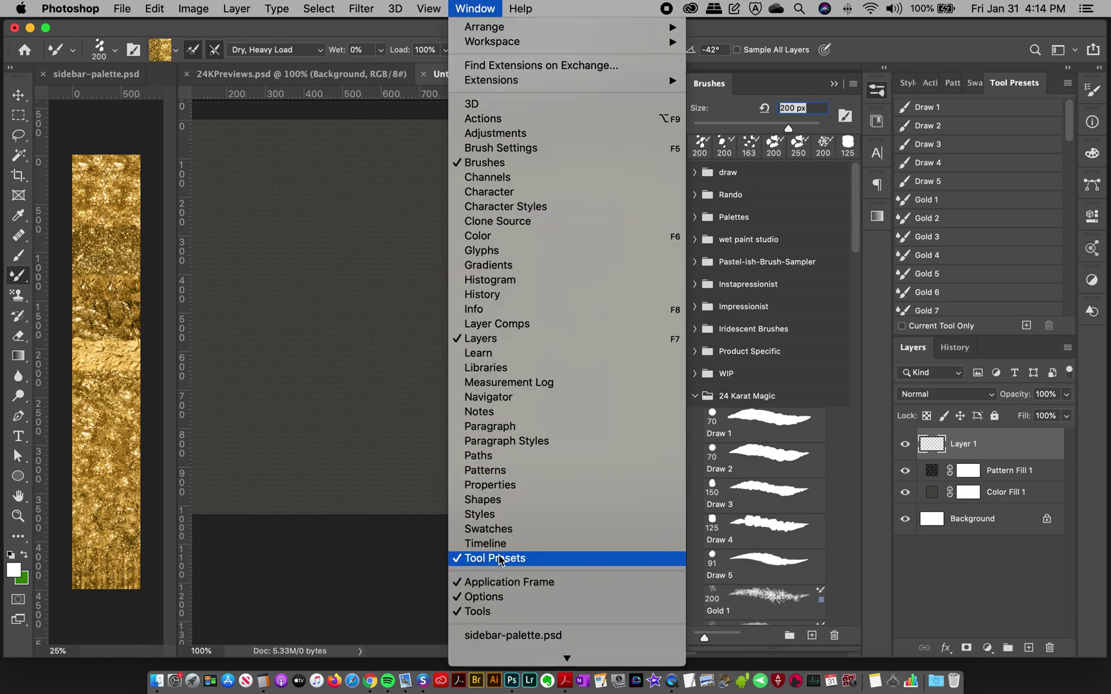
{"action": "left_click", "coordinate": [998, 88]}
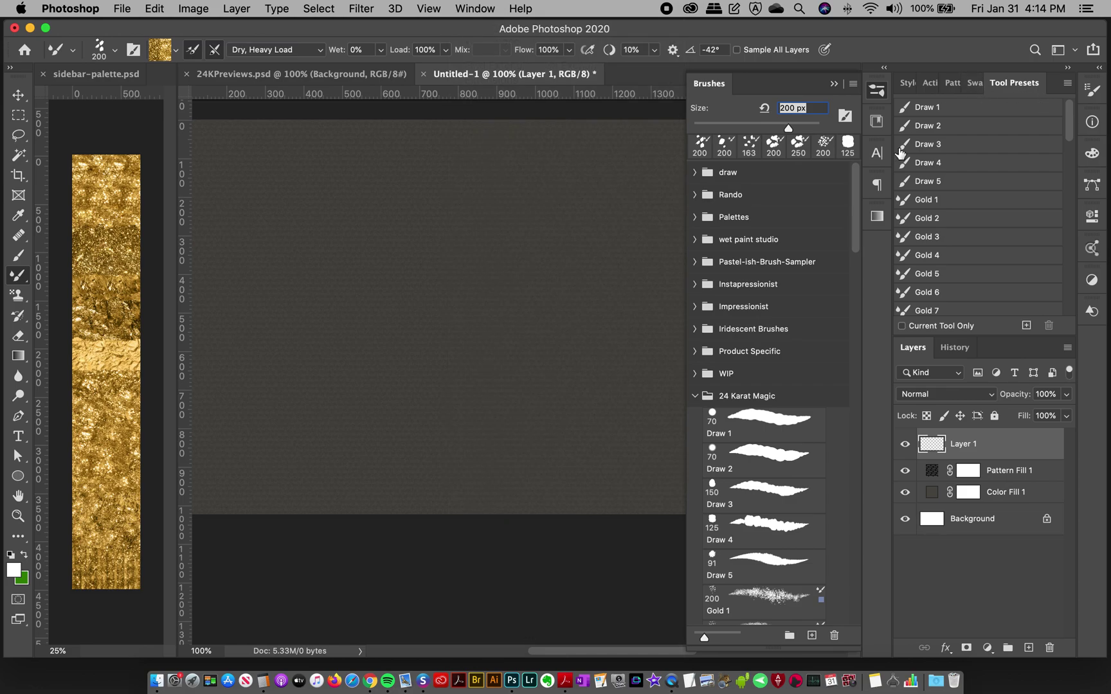
{"action": "left_click", "coordinate": [1066, 85]}
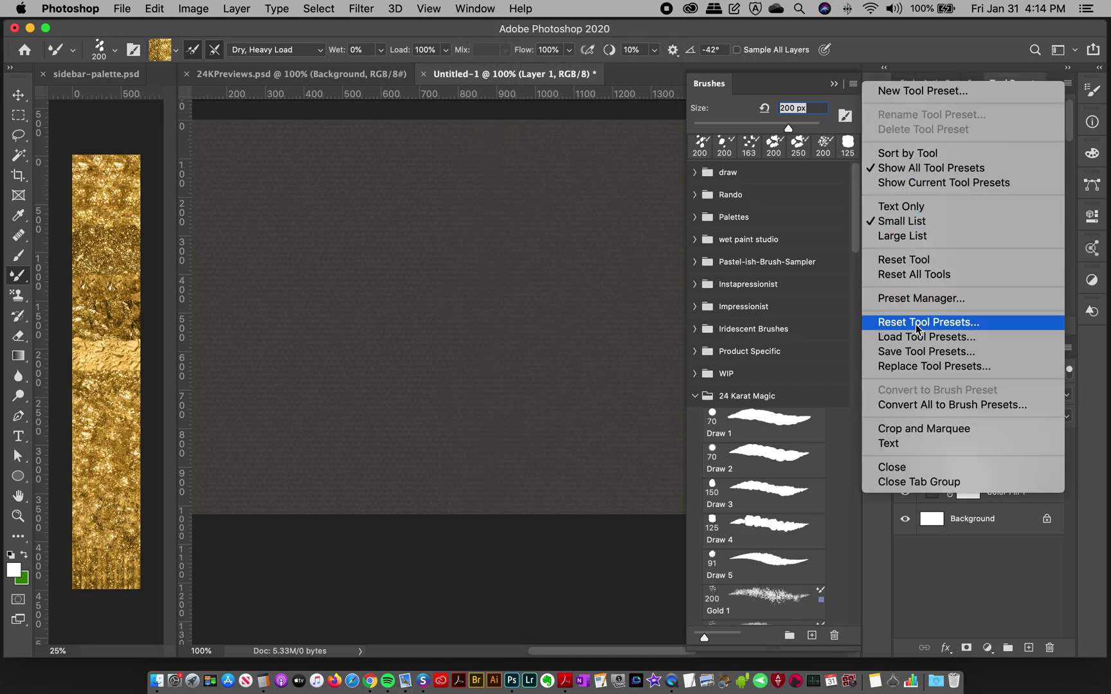
{"action": "left_click", "coordinate": [1001, 74]}
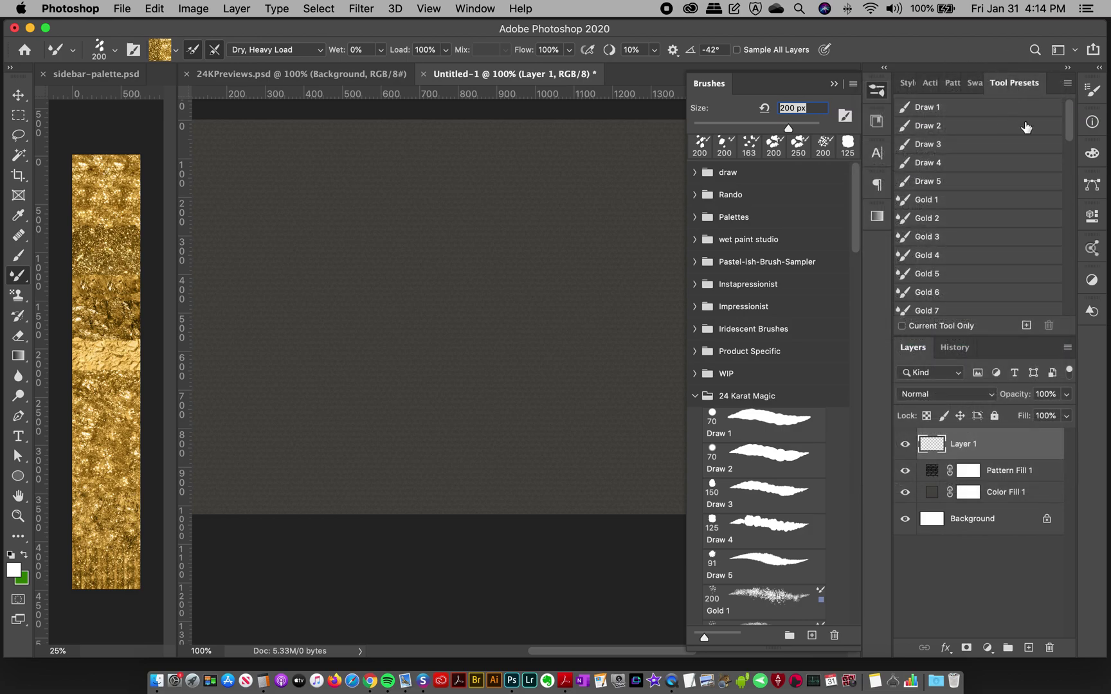
Collapse and reopen the Brushes list, and select the Draw 1 brush in the 24 Karat Magic group.
{"action": "left_click", "coordinate": [879, 93]}
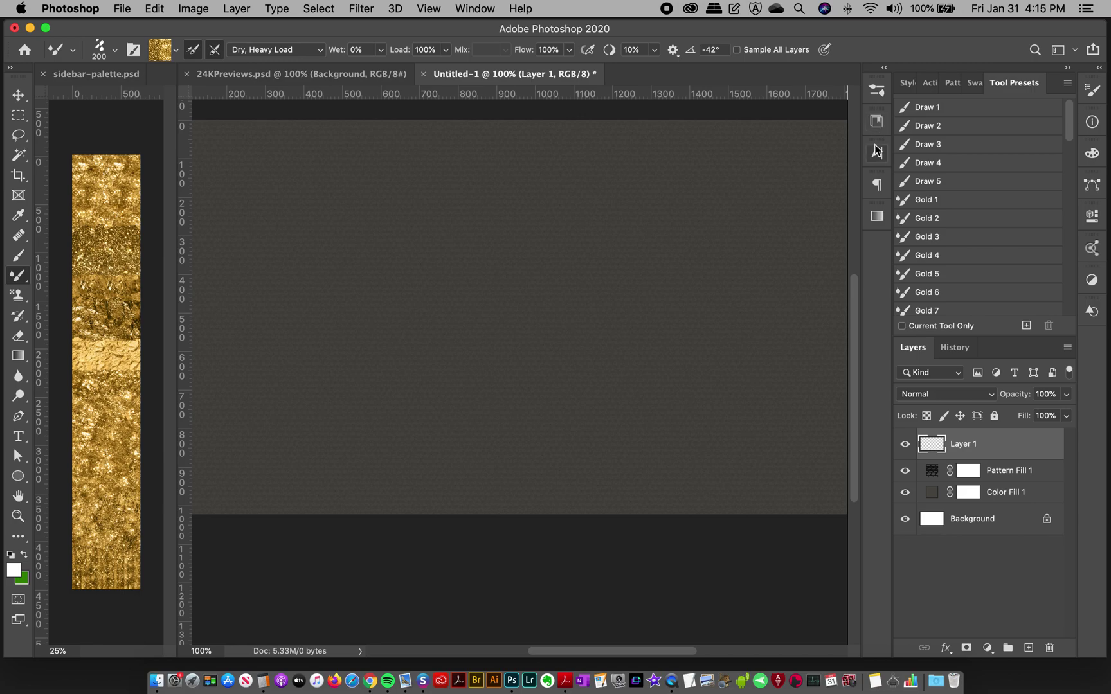
{"action": "left_click", "coordinate": [875, 93]}
{"action": "mouse_move", "coordinate": [856, 322]}
{"action": "left_mouse_down"}
{"action": "mouse_move", "coordinate": [851, 229]}
{"action": "mouse_move", "coordinate": [846, 251]}
{"action": "left_mouse_up"}
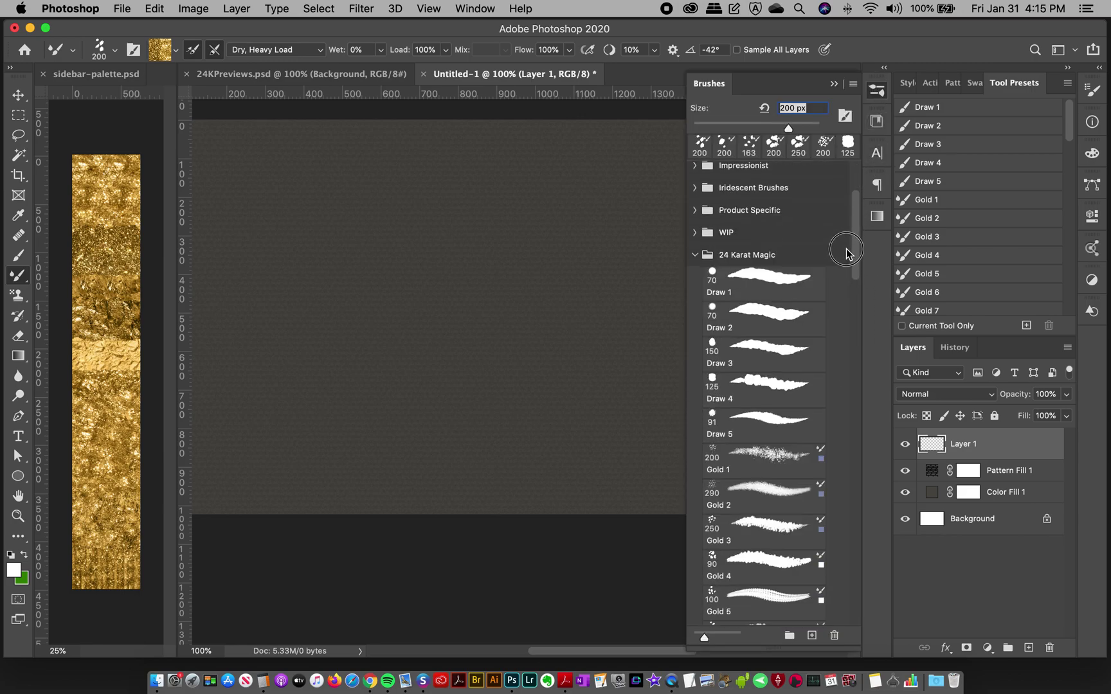
{"action": "scroll", "coordinate": [847, 250], "scroll_direction": "down", "scroll_amount": 3}
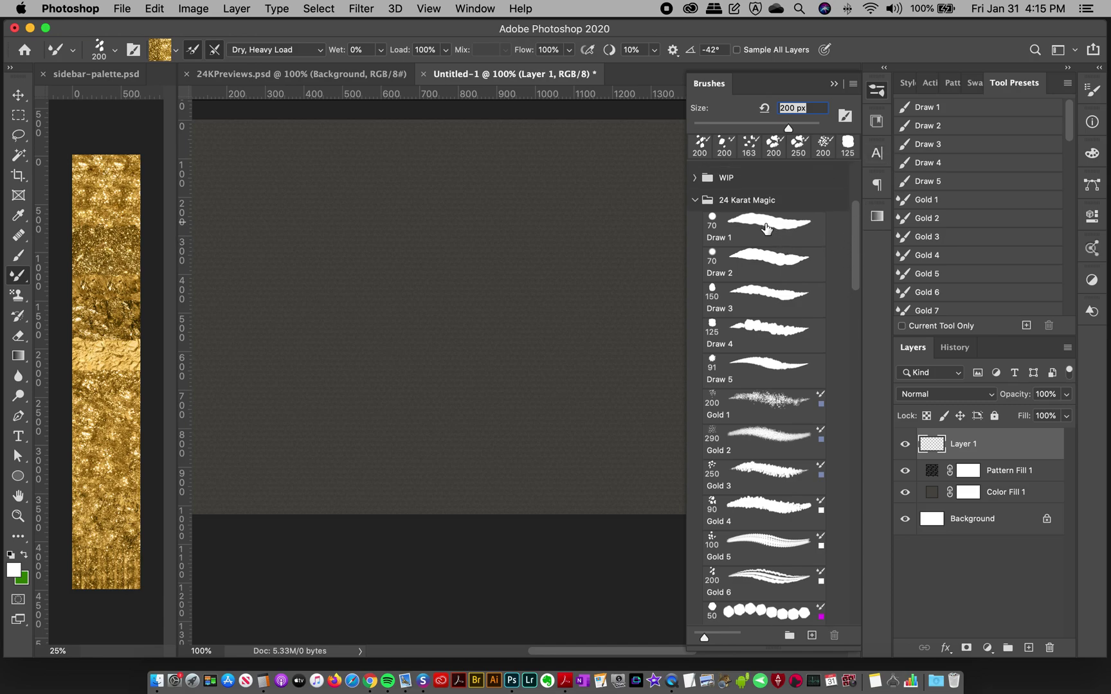
{"action": "left_click", "coordinate": [761, 234]}
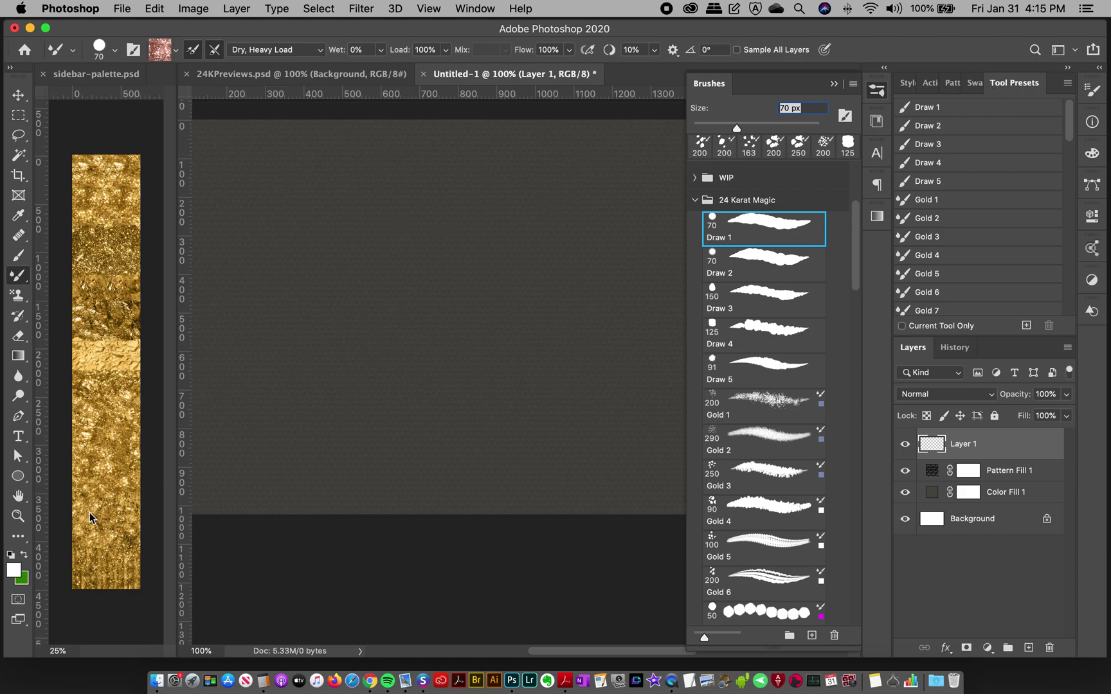
Set the foreground color to gold #b28329, sampled from the upper part of the sidebar-palette.psd image.
{"action": "left_click", "coordinate": [15, 569]}
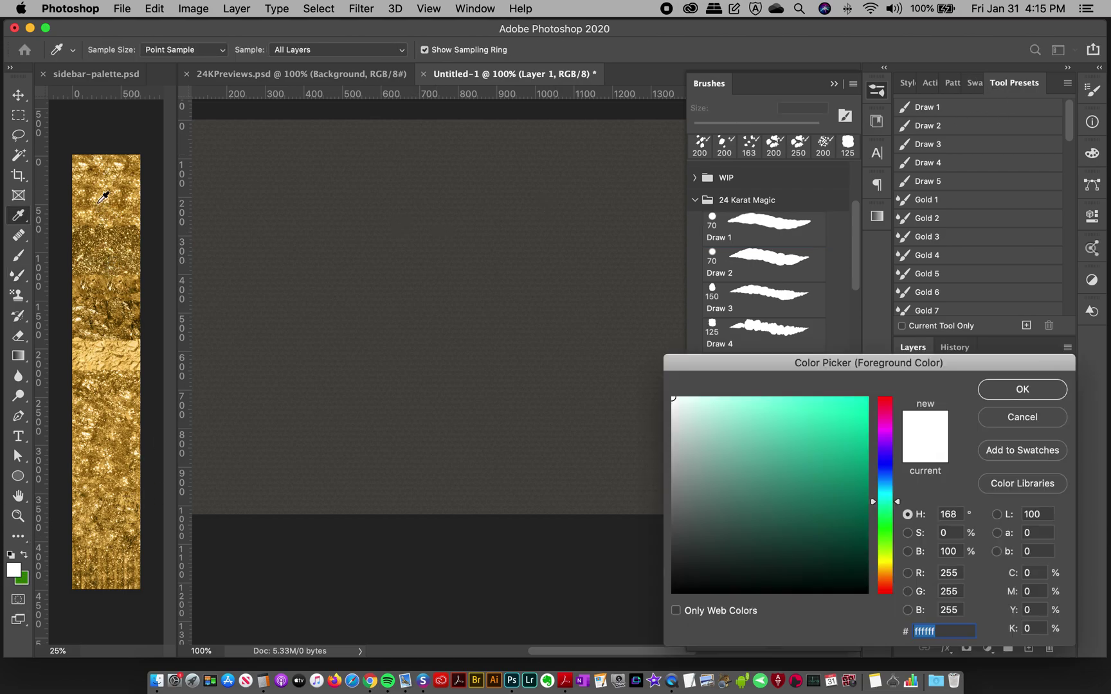
{"action": "left_click", "coordinate": [114, 189]}
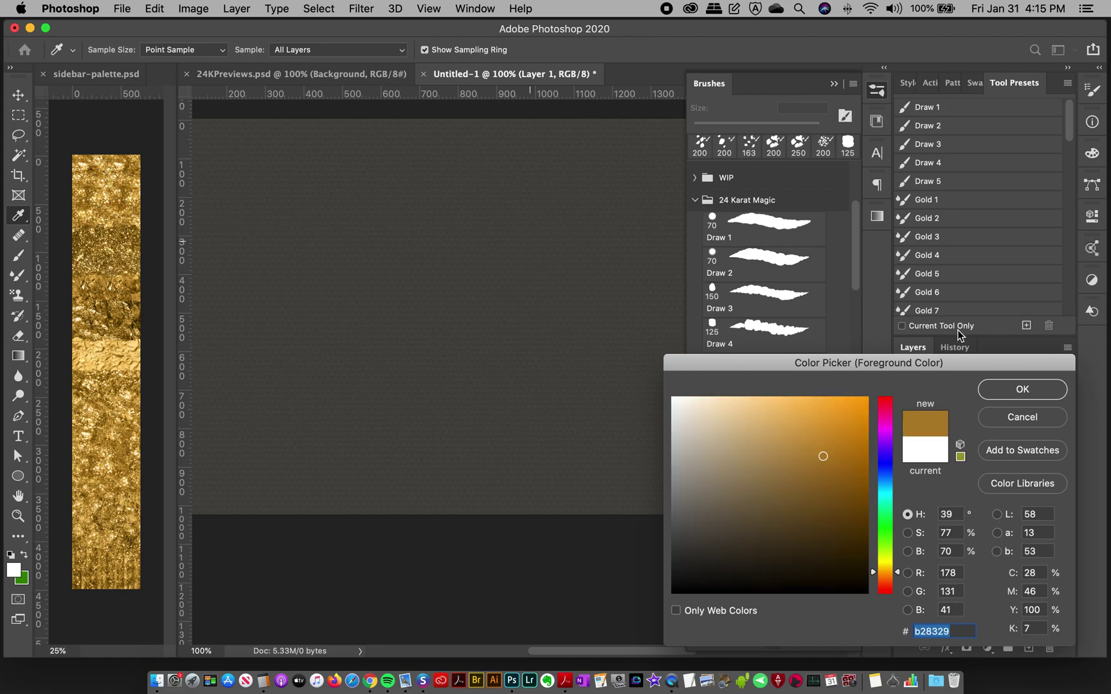
{"action": "left_click", "coordinate": [1001, 394]}
Paint one curved test stroke with Draw 1 and another with Draw 2 on Layer 1, undoing the stray dab.
{"action": "left_click", "coordinate": [790, 243]}
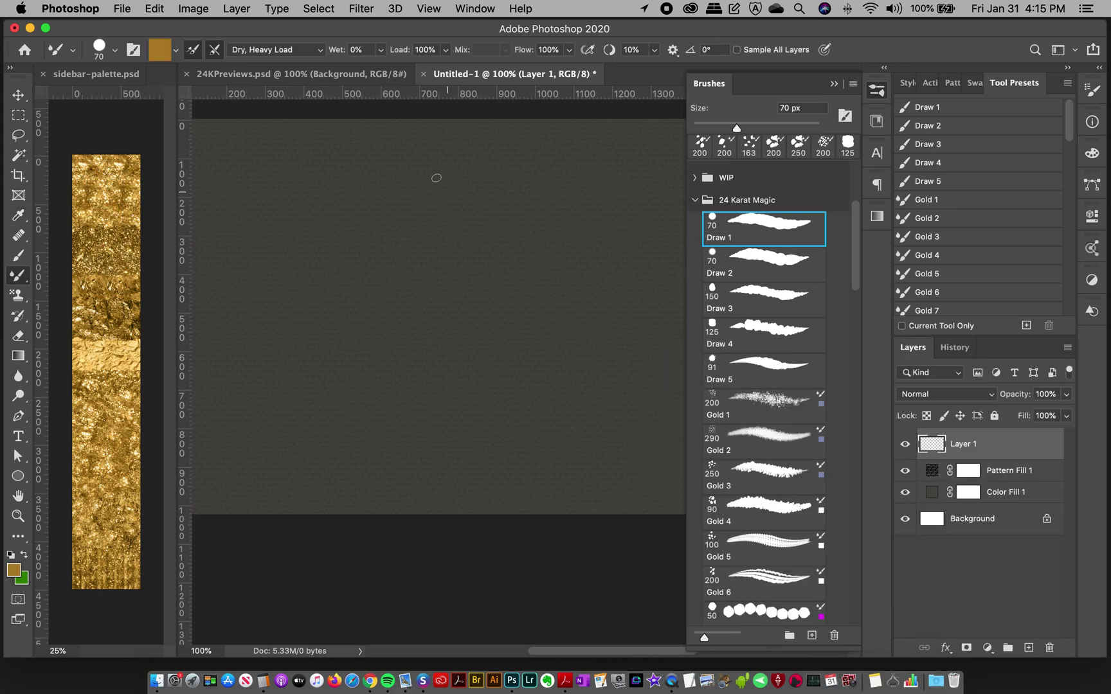
{"action": "left_click_drag", "start_coordinate": [421, 175], "coordinate": [347, 257]}
{"action": "left_click", "coordinate": [712, 257]}
{"action": "left_click", "coordinate": [485, 183], "text": "shift"}
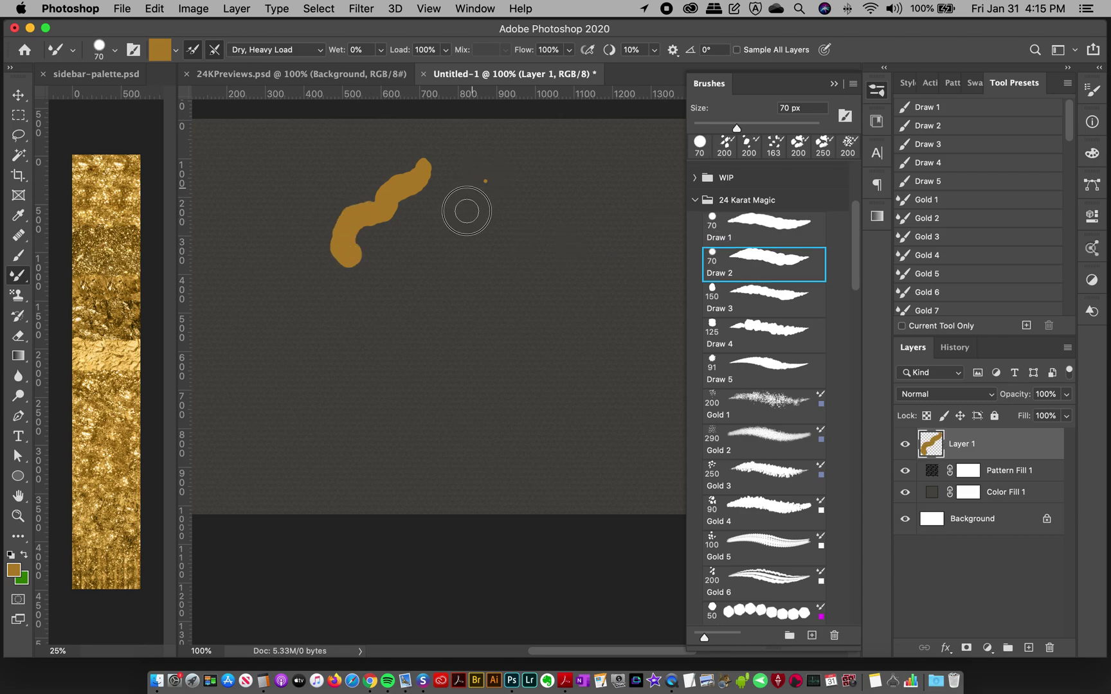
{"action": "key", "text": "super+z"}
{"action": "mouse_move", "coordinate": [479, 177]}
{"action": "left_mouse_down"}
{"action": "mouse_move", "coordinate": [466, 243]}
{"action": "mouse_move", "coordinate": [440, 259]}
{"action": "mouse_move", "coordinate": [425, 308]}
{"action": "left_mouse_up"}
Paint a large solid shape with Draw 4 and a test stroke with Draw 5, and clear all paint from Layer 1.
{"action": "left_click", "coordinate": [756, 330]}
{"action": "mouse_move", "coordinate": [547, 172]}
{"action": "left_mouse_down"}
{"action": "mouse_move", "coordinate": [503, 332]}
{"action": "mouse_move", "coordinate": [528, 353]}
{"action": "mouse_move", "coordinate": [585, 350]}
{"action": "mouse_move", "coordinate": [584, 256]}
{"action": "mouse_move", "coordinate": [556, 183]}
{"action": "mouse_move", "coordinate": [535, 305]}
{"action": "mouse_move", "coordinate": [572, 312]}
{"action": "left_mouse_up"}
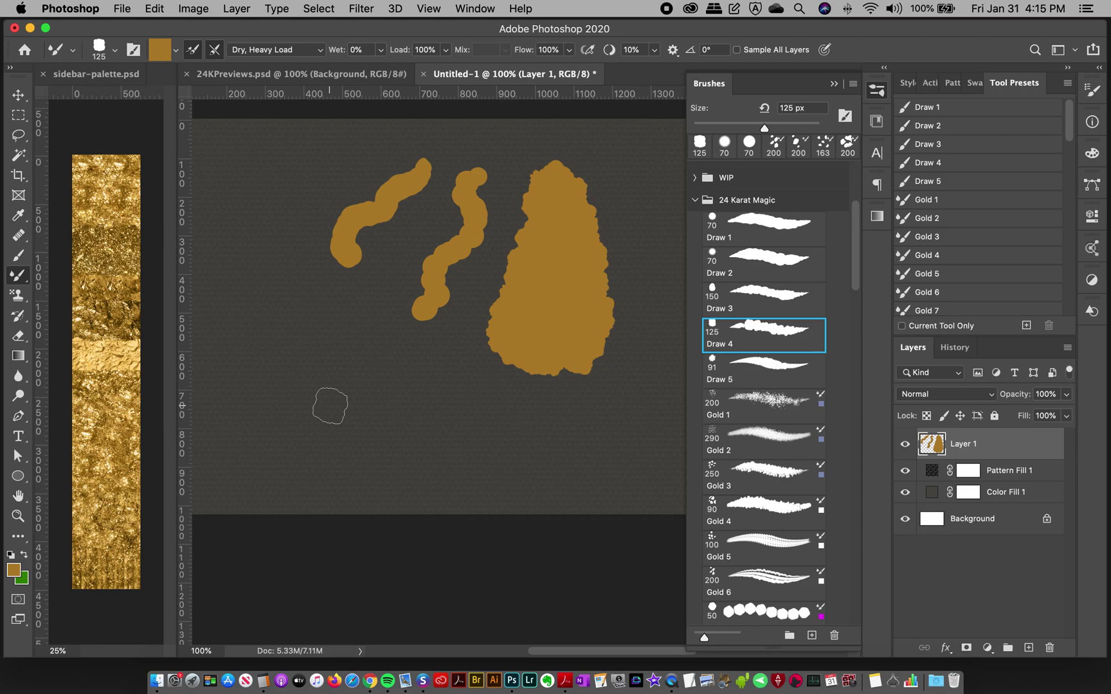
{"action": "left_click", "coordinate": [781, 367]}
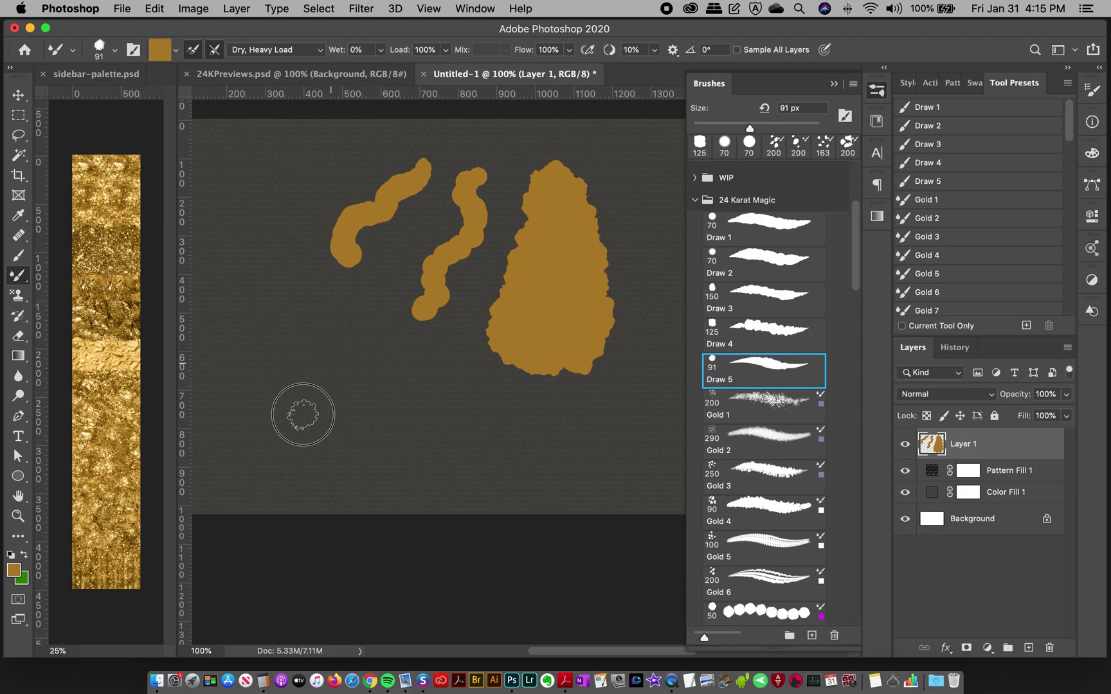
{"action": "mouse_move", "coordinate": [322, 360]}
{"action": "left_mouse_down"}
{"action": "mouse_move", "coordinate": [303, 419]}
{"action": "mouse_move", "coordinate": [324, 443]}
{"action": "mouse_move", "coordinate": [374, 435]}
{"action": "mouse_move", "coordinate": [369, 367]}
{"action": "mouse_move", "coordinate": [323, 412]}
{"action": "mouse_move", "coordinate": [365, 404]}
{"action": "mouse_move", "coordinate": [341, 427]}
{"action": "mouse_move", "coordinate": [350, 404]}
{"action": "mouse_move", "coordinate": [387, 390]}
{"action": "left_mouse_up"}
{"action": "key", "text": "super+a"}
{"action": "key", "text": "Delete"}
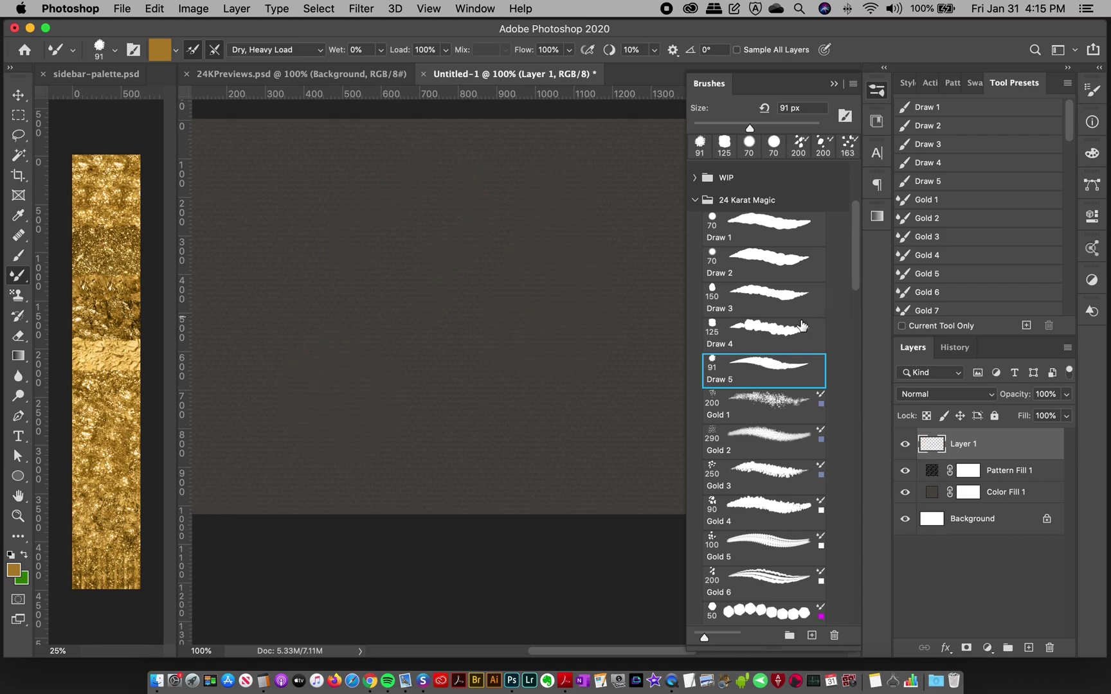
Paint a scattered glitter test stroke with Gold 1 and a thick vertical stroke beside it with Gold 2.
{"action": "left_click_drag", "start_coordinate": [856, 249], "coordinate": [855, 280]}
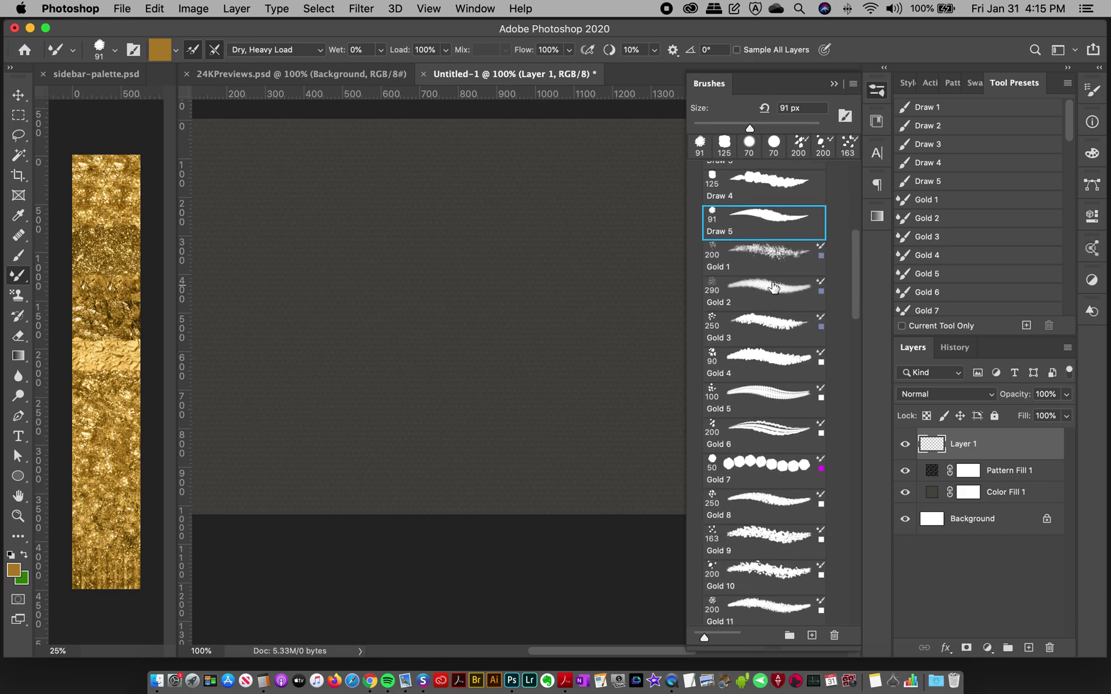
{"action": "left_click", "coordinate": [757, 260]}
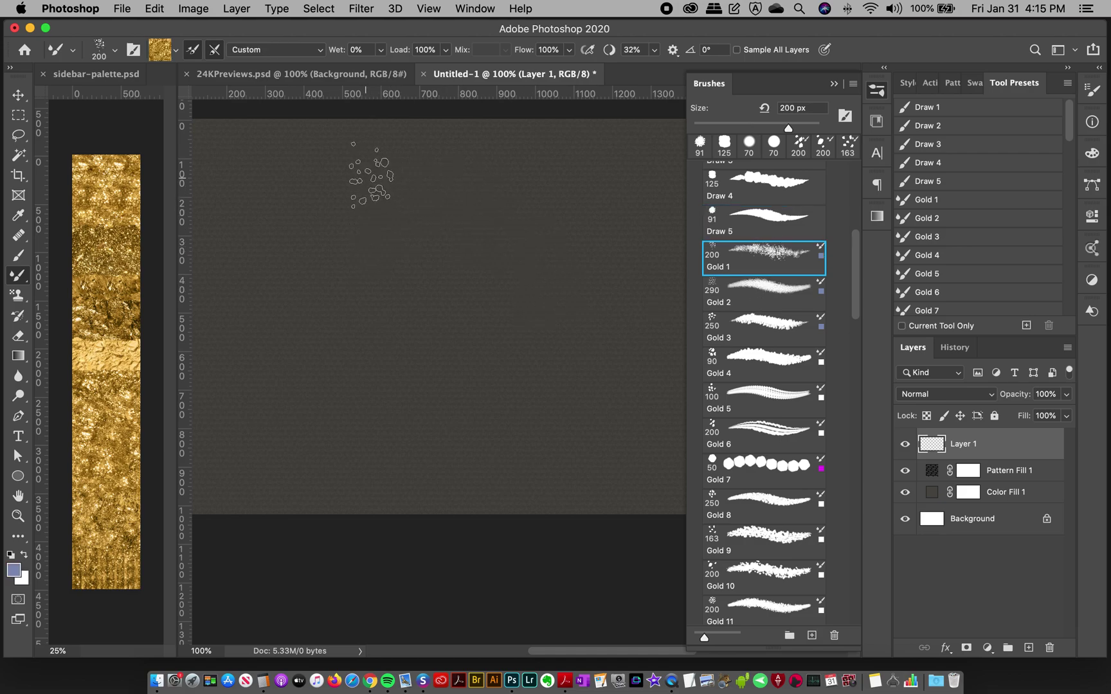
{"action": "mouse_move", "coordinate": [350, 173]}
{"action": "left_mouse_down"}
{"action": "mouse_move", "coordinate": [314, 212]}
{"action": "mouse_move", "coordinate": [282, 322]}
{"action": "left_mouse_up"}
{"action": "left_click_drag", "start_coordinate": [344, 437], "coordinate": [344, 439]}
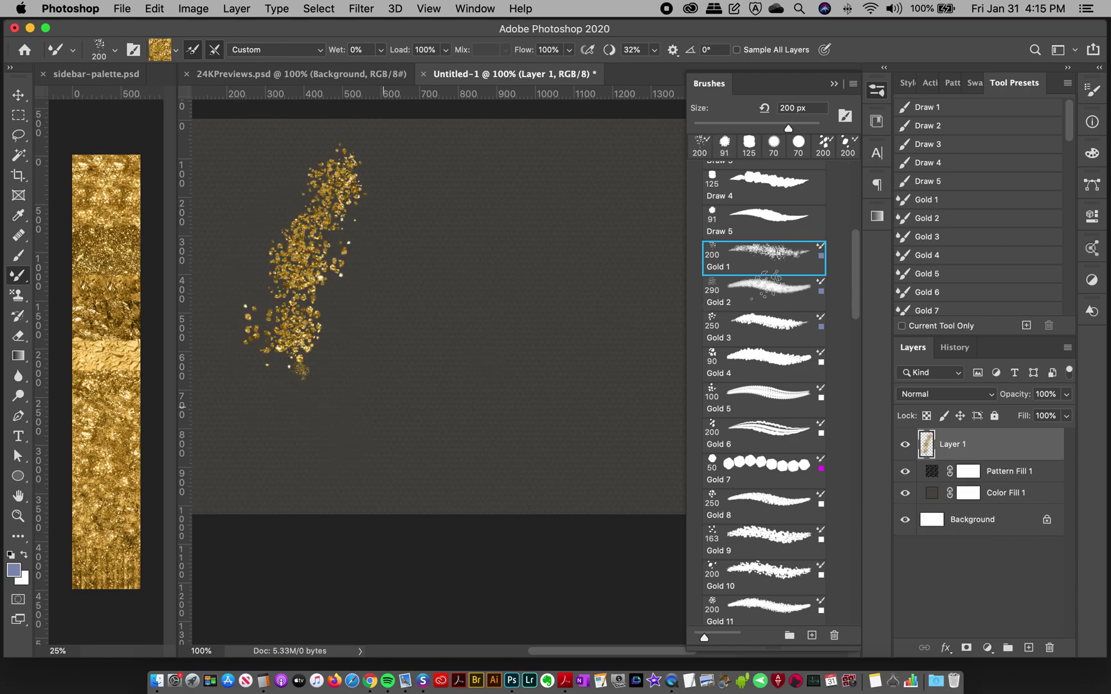
{"action": "left_click", "coordinate": [738, 296]}
{"action": "mouse_move", "coordinate": [442, 190]}
{"action": "left_mouse_down"}
{"action": "mouse_move", "coordinate": [441, 155]}
{"action": "mouse_move", "coordinate": [441, 183]}
{"action": "left_mouse_up"}
{"action": "mouse_move", "coordinate": [417, 263]}
{"action": "left_mouse_down"}
{"action": "mouse_move", "coordinate": [412, 360]}
{"action": "mouse_move", "coordinate": [428, 437]}
{"action": "left_mouse_up"}
Paint vertical test strokes with the Gold 3 and Gold 4 brushes, clearing Layer 1 after each brush.
{"action": "left_click", "coordinate": [766, 333]}
{"action": "mouse_move", "coordinate": [521, 187]}
{"action": "left_mouse_down"}
{"action": "mouse_move", "coordinate": [526, 360]}
{"action": "mouse_move", "coordinate": [559, 383]}
{"action": "left_mouse_up"}
{"action": "key", "text": "super+a"}
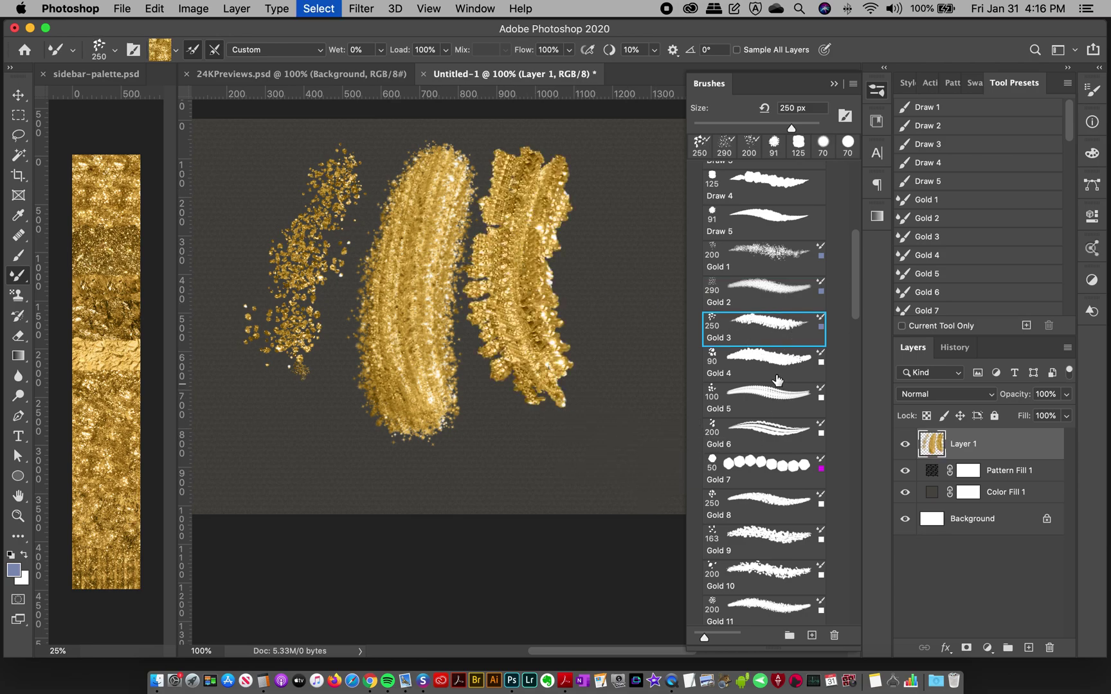
{"action": "key", "text": "Delete"}
{"action": "left_click", "coordinate": [757, 367]}
{"action": "mouse_move", "coordinate": [540, 158]}
{"action": "left_mouse_down"}
{"action": "mouse_move", "coordinate": [482, 251]}
{"action": "mouse_move", "coordinate": [508, 365]}
{"action": "left_mouse_up"}
{"action": "key", "text": "Delete"}
Paint a curved test stroke with the Gold 9 brush on the empty Layer 1.
{"action": "left_click_drag", "start_coordinate": [856, 309], "coordinate": [836, 357]}
{"action": "left_click", "coordinate": [759, 363]}
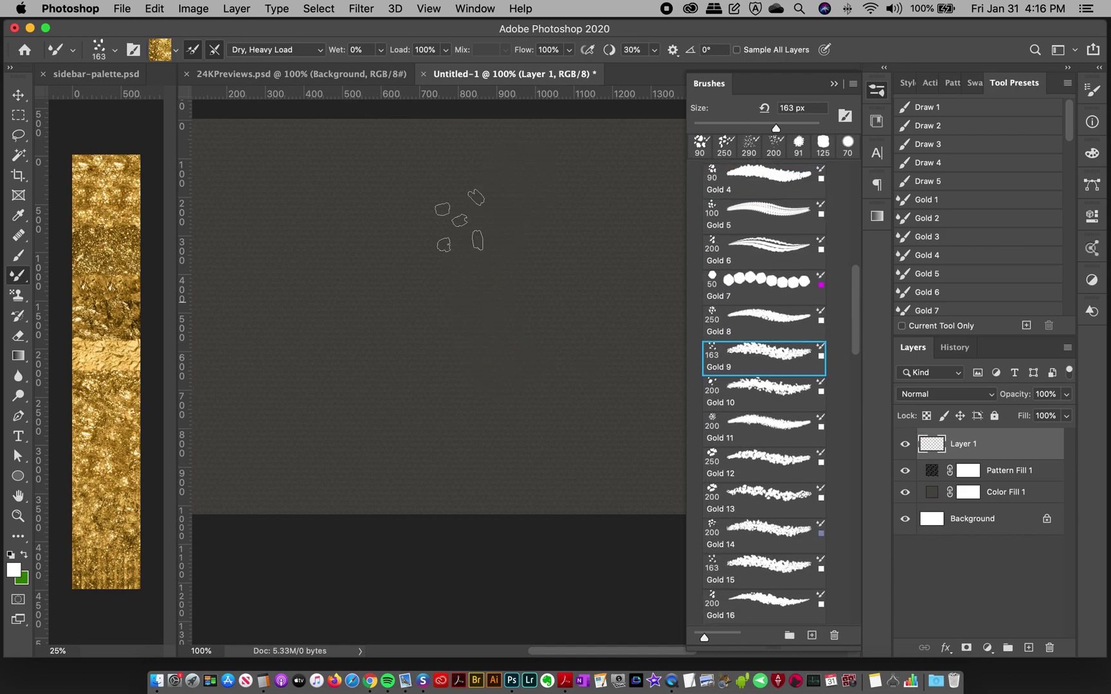
{"action": "mouse_move", "coordinate": [404, 161]}
{"action": "left_mouse_down"}
{"action": "mouse_move", "coordinate": [327, 248]}
{"action": "mouse_move", "coordinate": [352, 370]}
{"action": "left_mouse_up"}
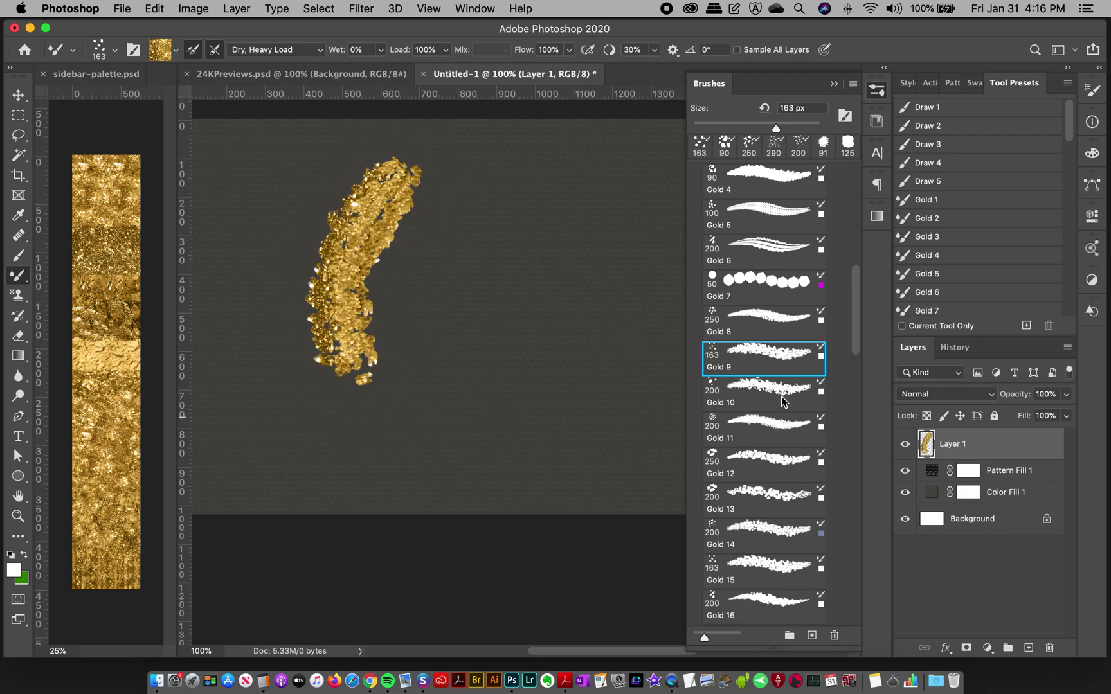
Try the Gold 10 brush with two test strokes beside the Gold 9 stroke, undoing each one.
{"action": "left_click", "coordinate": [762, 386]}
{"action": "left_click_drag", "start_coordinate": [496, 172], "coordinate": [662, 303]}
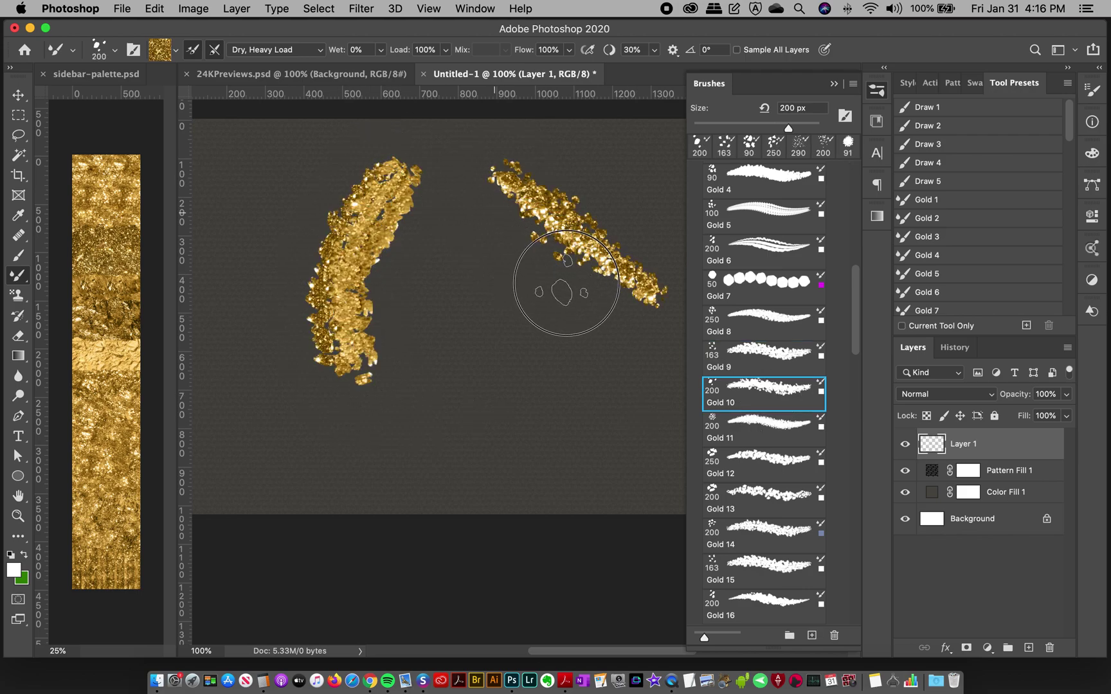
{"action": "key", "text": "super+z"}
{"action": "mouse_move", "coordinate": [496, 164]}
{"action": "left_mouse_down"}
{"action": "mouse_move", "coordinate": [510, 216]}
{"action": "mouse_move", "coordinate": [552, 246]}
{"action": "mouse_move", "coordinate": [549, 291]}
{"action": "mouse_move", "coordinate": [506, 356]}
{"action": "mouse_move", "coordinate": [510, 386]}
{"action": "mouse_move", "coordinate": [559, 411]}
{"action": "left_mouse_up"}
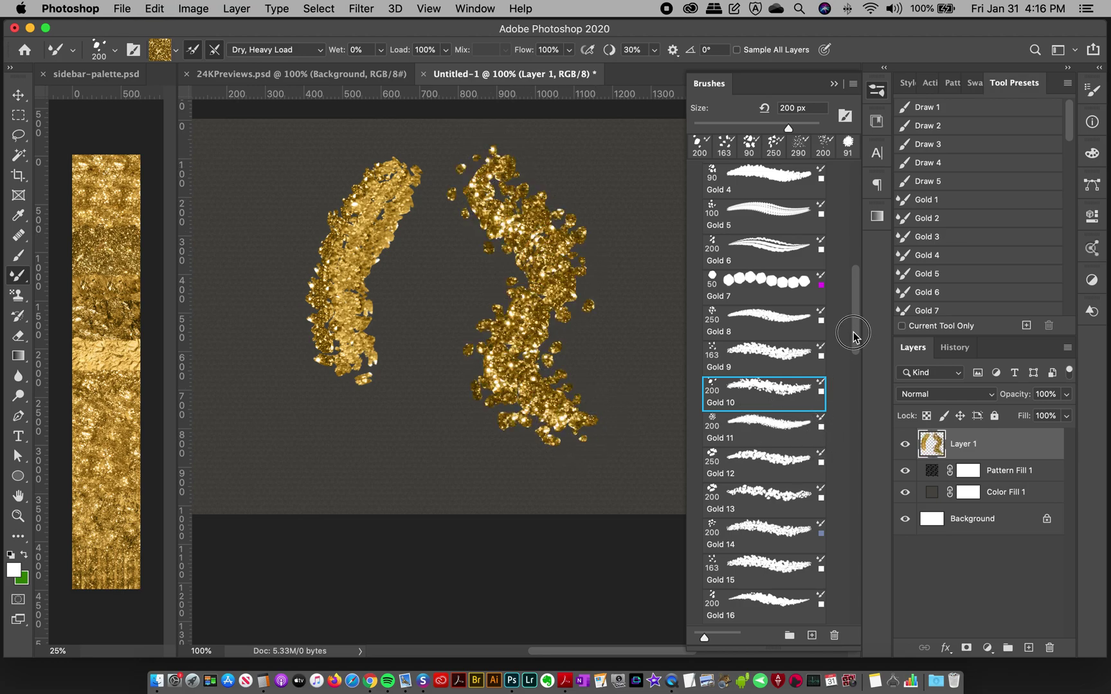
{"action": "scroll", "coordinate": [834, 380], "scroll_direction": "down", "scroll_amount": 5}
{"action": "key", "text": "super+z"}
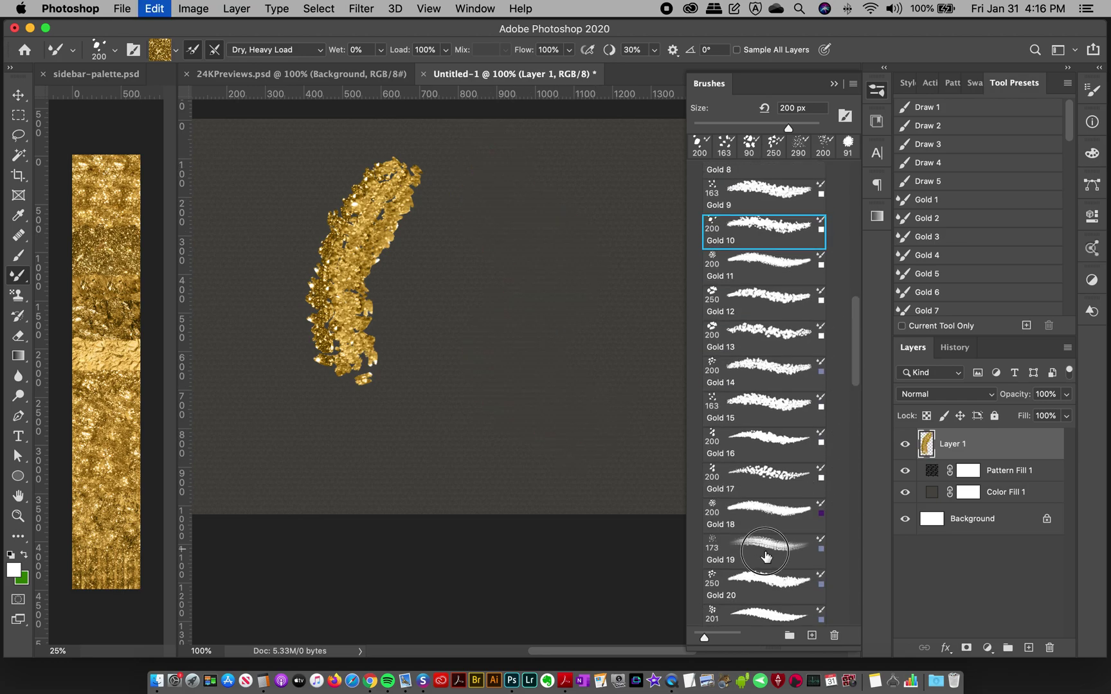
Paint a test stroke with Gold 19, undo and repaint it as a curve, and clear Layer 1.
{"action": "left_click", "coordinate": [766, 555]}
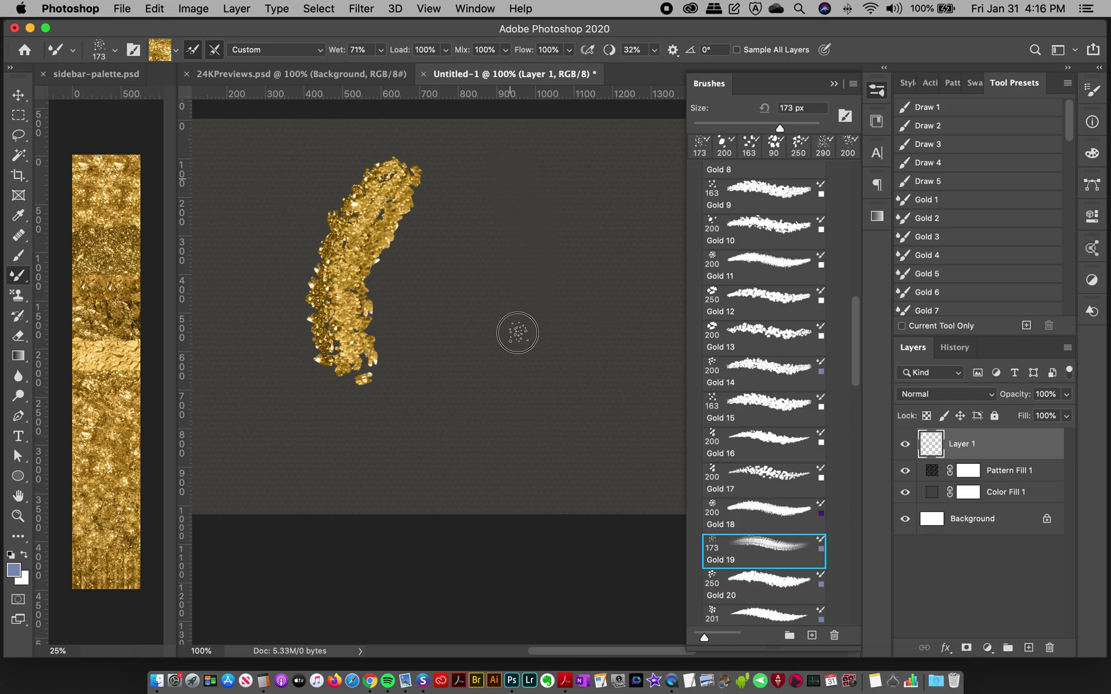
{"action": "mouse_move", "coordinate": [481, 160]}
{"action": "left_mouse_down"}
{"action": "mouse_move", "coordinate": [535, 315]}
{"action": "mouse_move", "coordinate": [497, 403]}
{"action": "left_mouse_up"}
{"action": "key", "text": "ctrl+z"}
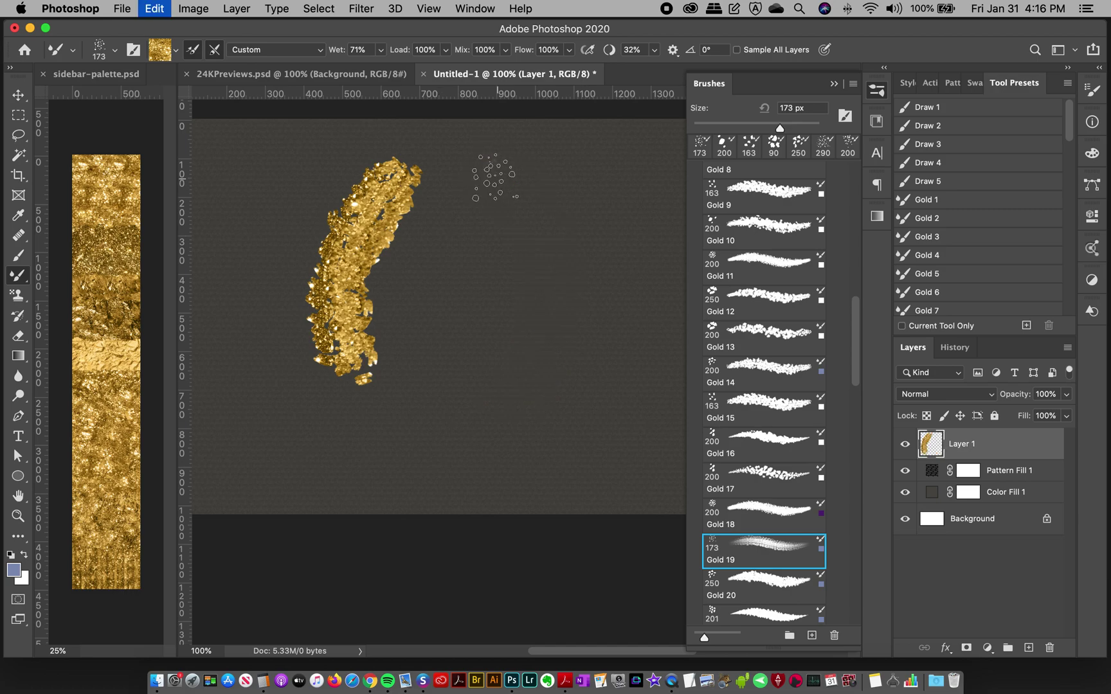
{"action": "mouse_move", "coordinate": [491, 186]}
{"action": "left_mouse_down"}
{"action": "mouse_move", "coordinate": [539, 345]}
{"action": "mouse_move", "coordinate": [397, 409]}
{"action": "left_mouse_up"}
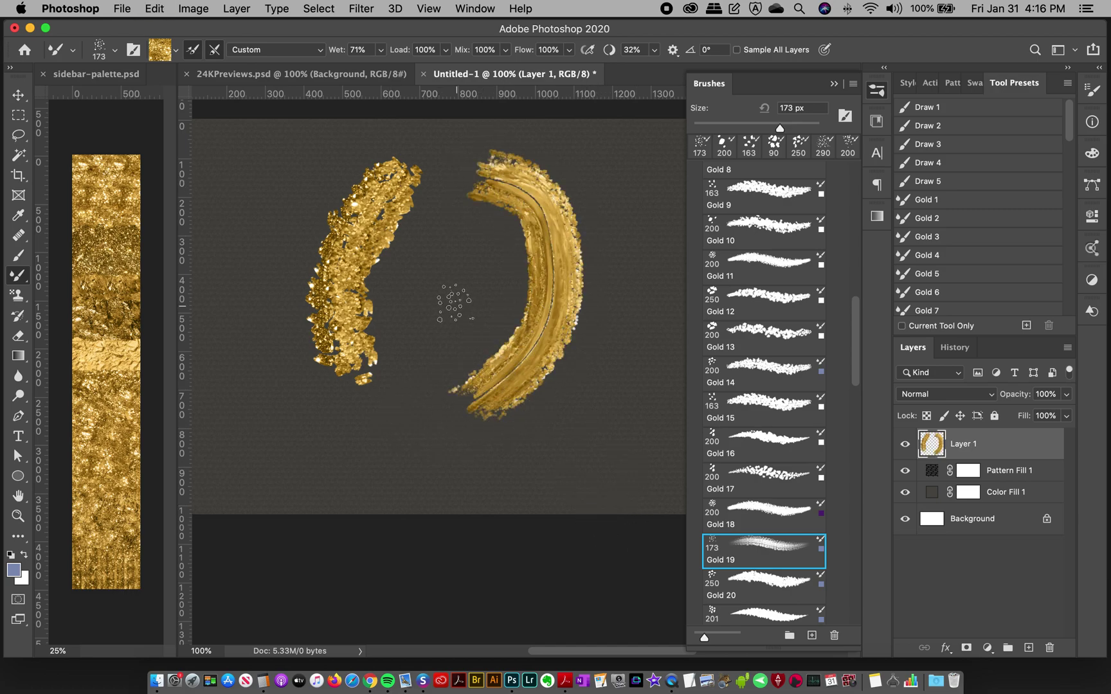
{"action": "key", "text": "ctrl+a"}
{"action": "key", "text": "Delete"}
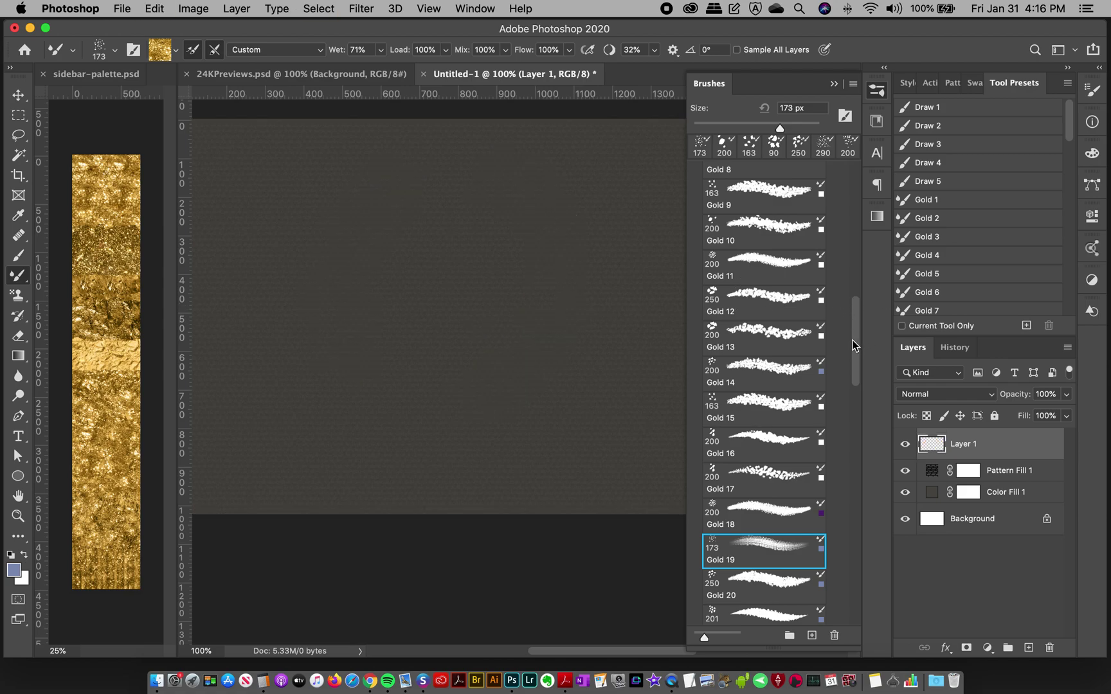
Paint a thick curved test stroke with the Gold 20 brush and cut all paint from Layer 1.
{"action": "scroll", "coordinate": [852, 340], "scroll_direction": "down", "scroll_amount": 5}
{"action": "scroll", "coordinate": [786, 430], "scroll_direction": "down", "scroll_amount": 1}
{"action": "double_click", "coordinate": [760, 437]}
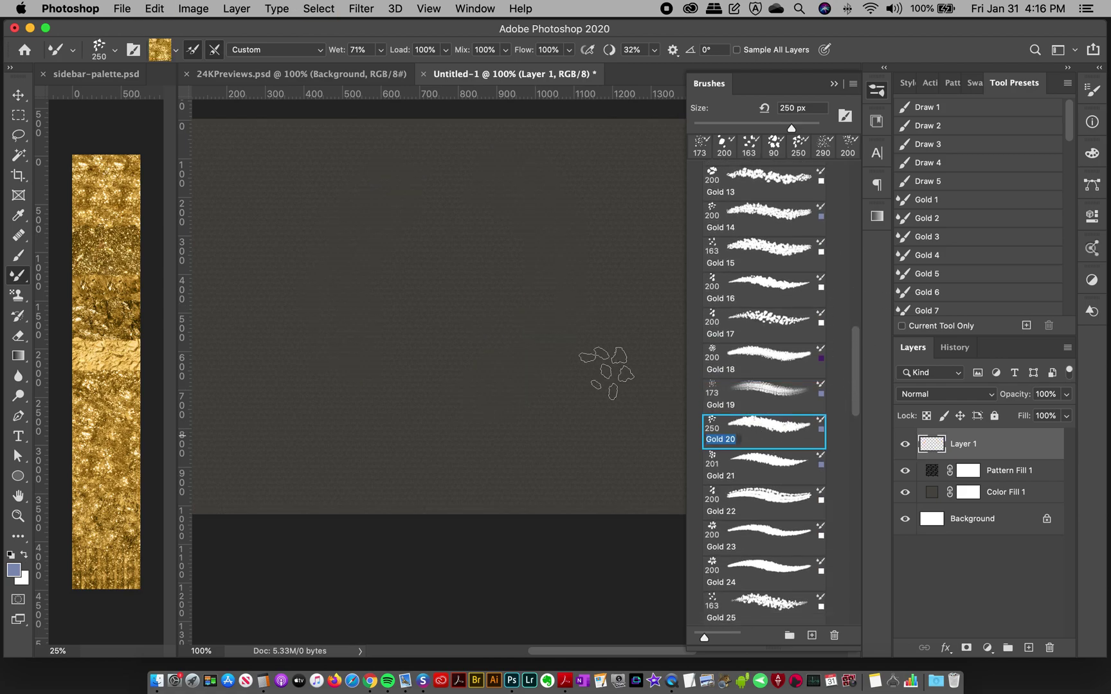
{"action": "left_click", "coordinate": [340, 211]}
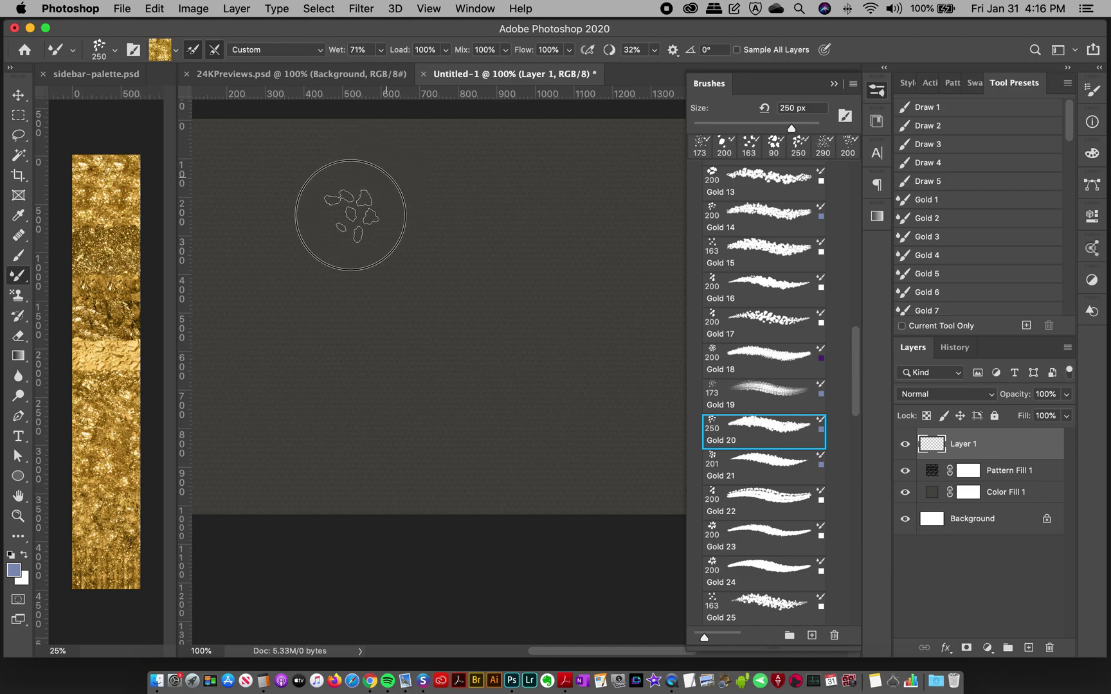
{"action": "mouse_move", "coordinate": [384, 178]}
{"action": "left_mouse_down"}
{"action": "mouse_move", "coordinate": [338, 284]}
{"action": "mouse_move", "coordinate": [389, 377]}
{"action": "left_mouse_up"}
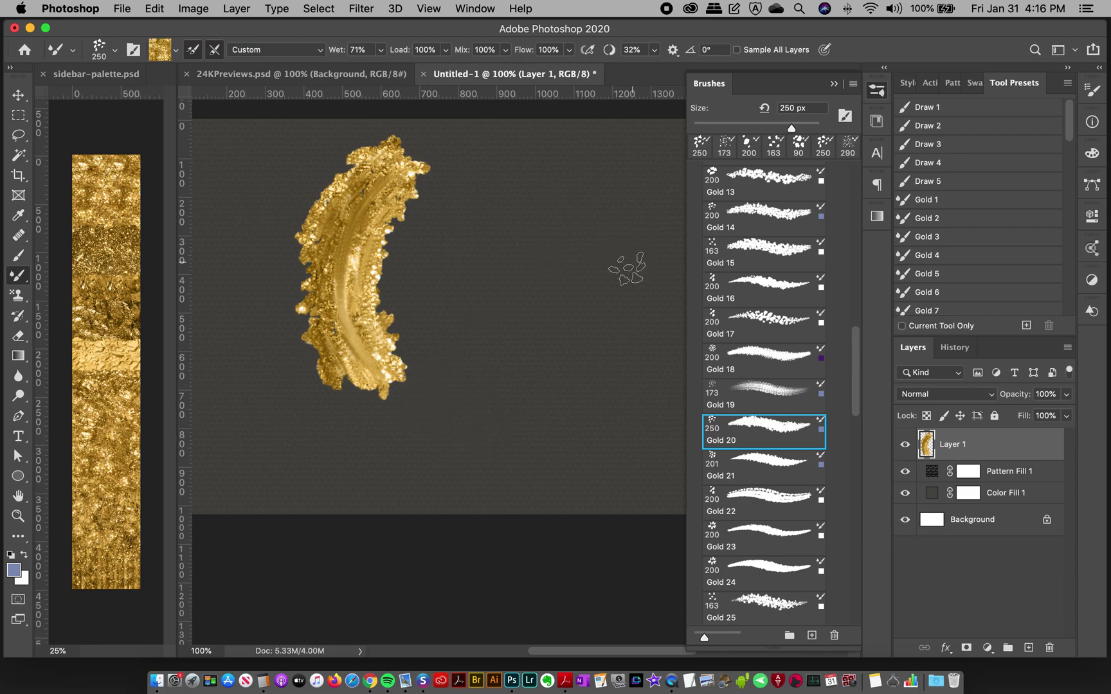
{"action": "key", "text": "super+a"}
{"action": "key", "text": "super+x"}
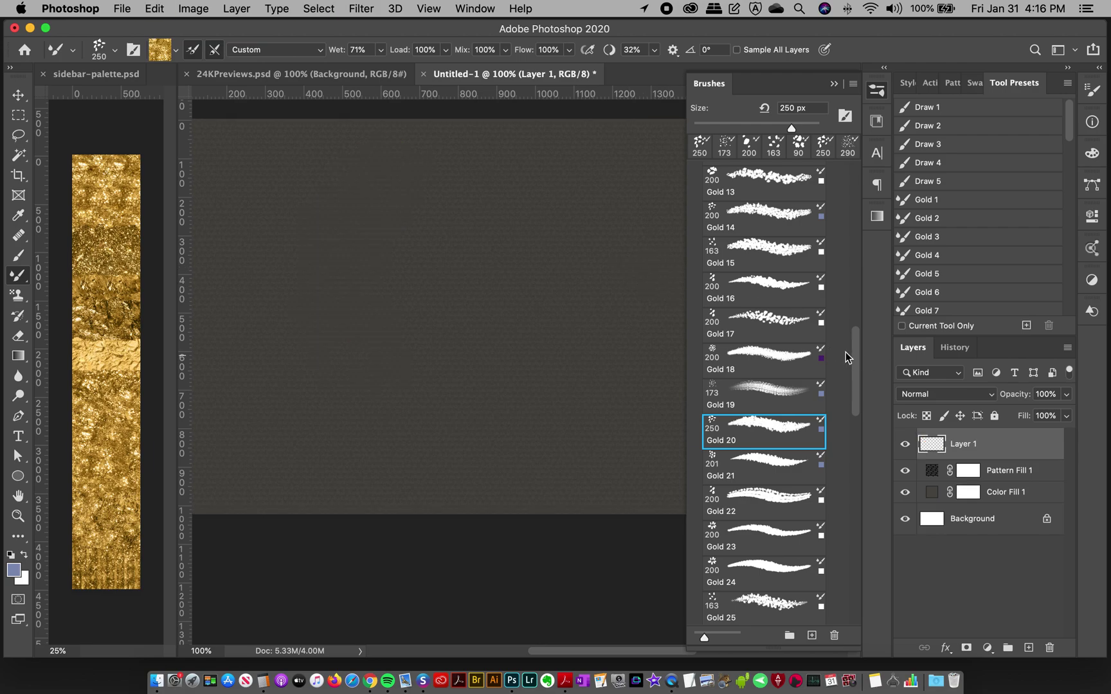
Paint a downward test stroke with the Scatter 1 brush and a diagonal one with Scatter 2 on Layer 1.
{"action": "mouse_move", "coordinate": [856, 376]}
{"action": "left_mouse_down"}
{"action": "mouse_move", "coordinate": [855, 479]}
{"action": "mouse_move", "coordinate": [835, 462]}
{"action": "left_mouse_up"}
{"action": "left_click", "coordinate": [759, 322]}
{"action": "mouse_move", "coordinate": [351, 193]}
{"action": "left_mouse_down"}
{"action": "mouse_move", "coordinate": [322, 232]}
{"action": "mouse_move", "coordinate": [365, 276]}
{"action": "mouse_move", "coordinate": [337, 348]}
{"action": "left_mouse_up"}
{"action": "left_click", "coordinate": [756, 354]}
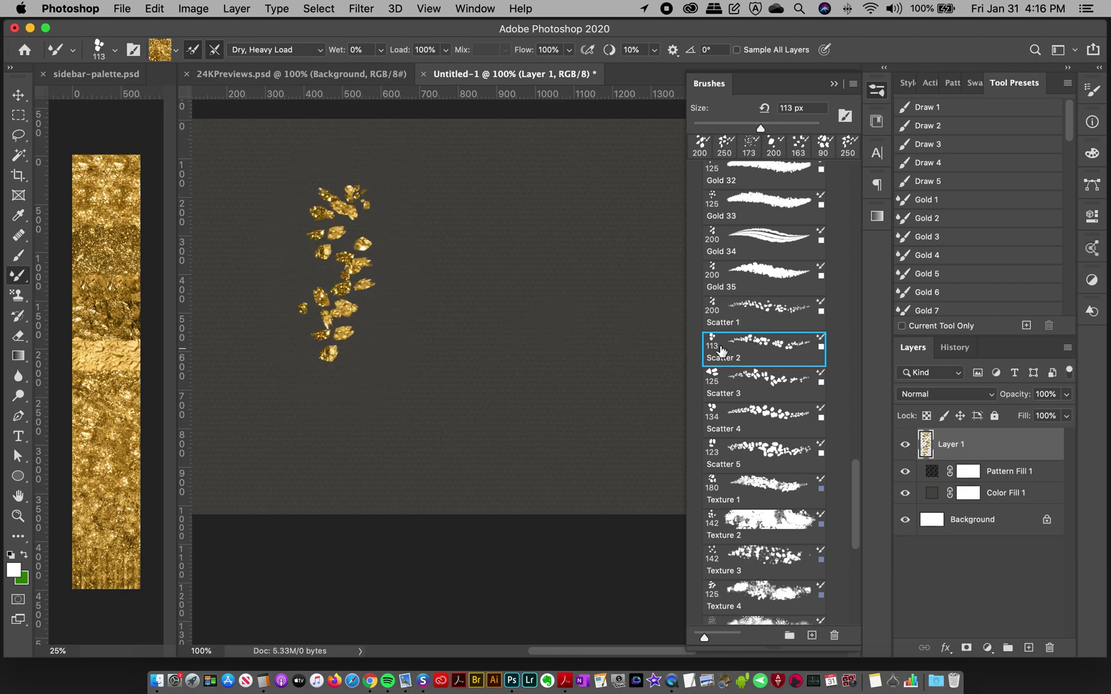
{"action": "mouse_move", "coordinate": [447, 171]}
{"action": "left_mouse_down"}
{"action": "mouse_move", "coordinate": [486, 202]}
{"action": "mouse_move", "coordinate": [497, 187]}
{"action": "mouse_move", "coordinate": [553, 263]}
{"action": "mouse_move", "coordinate": [586, 308]}
{"action": "left_mouse_up"}
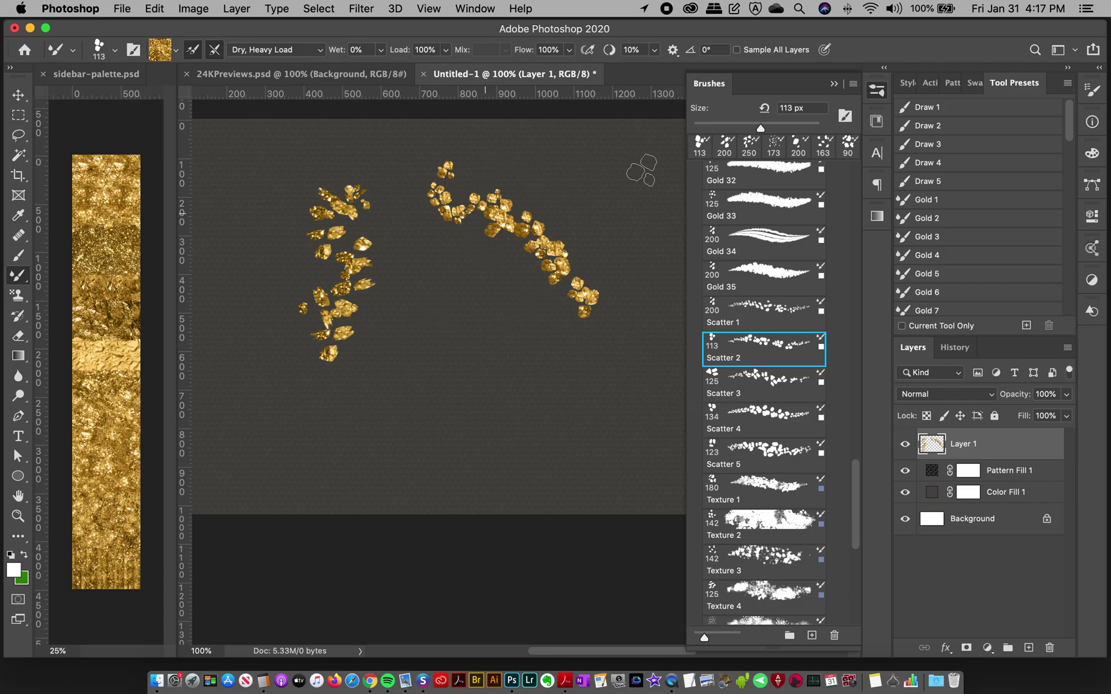
Try a Scatter 3 stroke, undo and repaint it below the Scatter 1 stroke, and clear all paint from Layer 1.
{"action": "left_click", "coordinate": [782, 406]}
{"action": "mouse_move", "coordinate": [680, 384]}
{"action": "left_mouse_down"}
{"action": "mouse_move", "coordinate": [476, 331]}
{"action": "mouse_move", "coordinate": [380, 329]}
{"action": "left_mouse_up"}
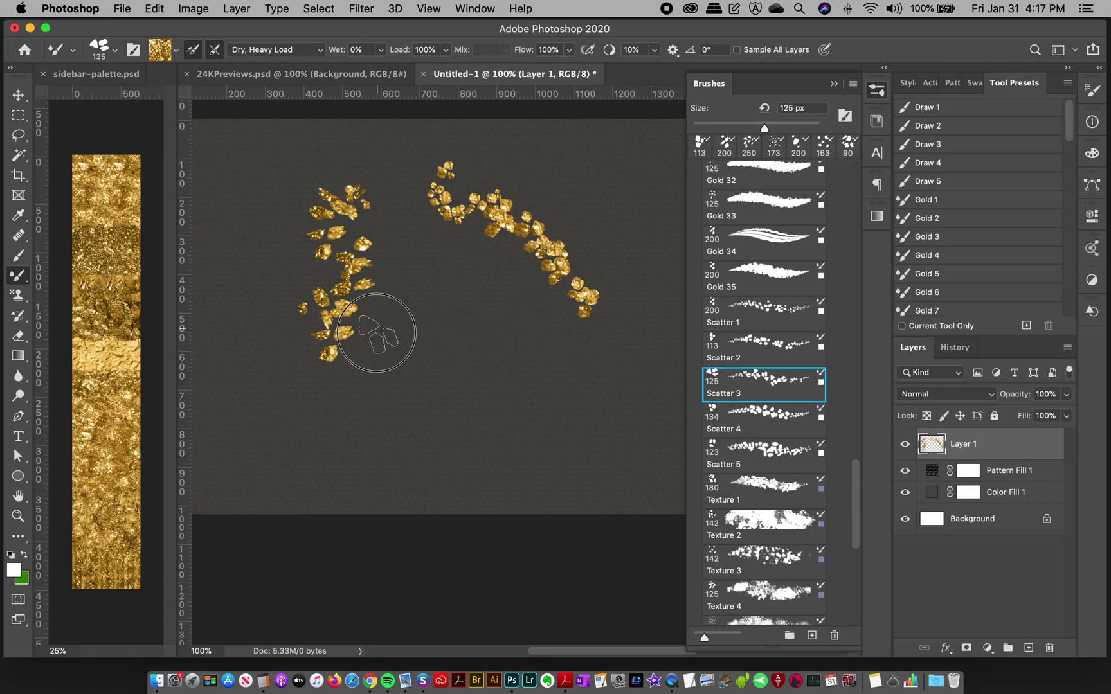
{"action": "key", "text": "ctrl+z"}
{"action": "mouse_move", "coordinate": [372, 348]}
{"action": "left_mouse_down"}
{"action": "mouse_move", "coordinate": [379, 446]}
{"action": "mouse_move", "coordinate": [378, 418]}
{"action": "left_mouse_up"}
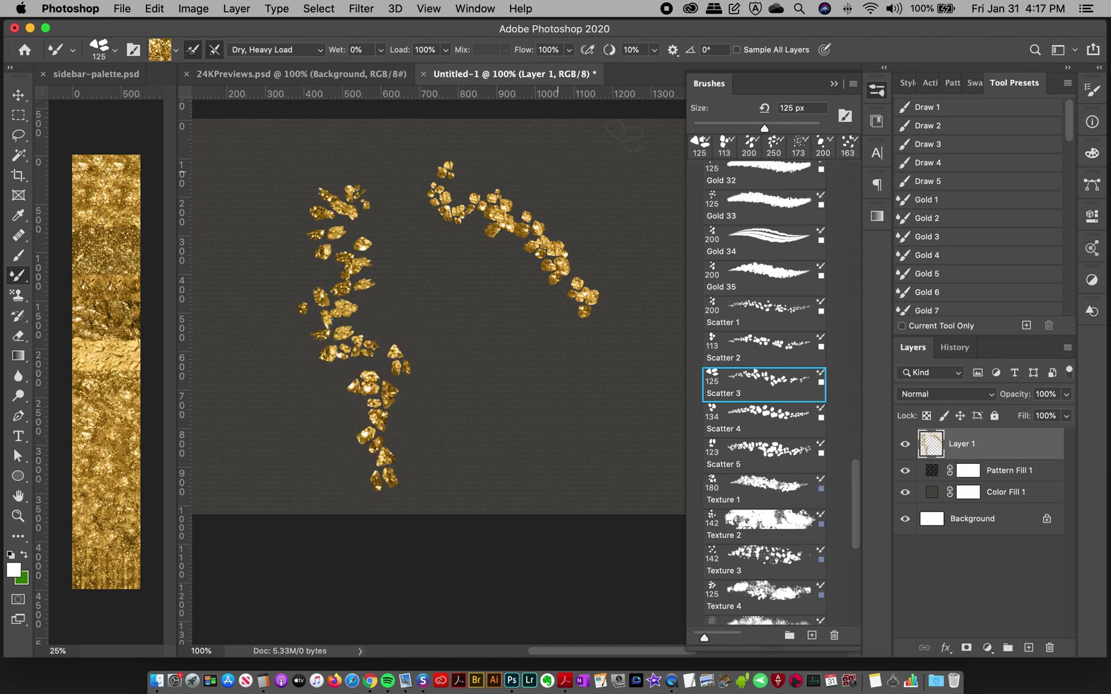
{"action": "key", "text": "super+a"}
{"action": "key", "text": "Delete"}
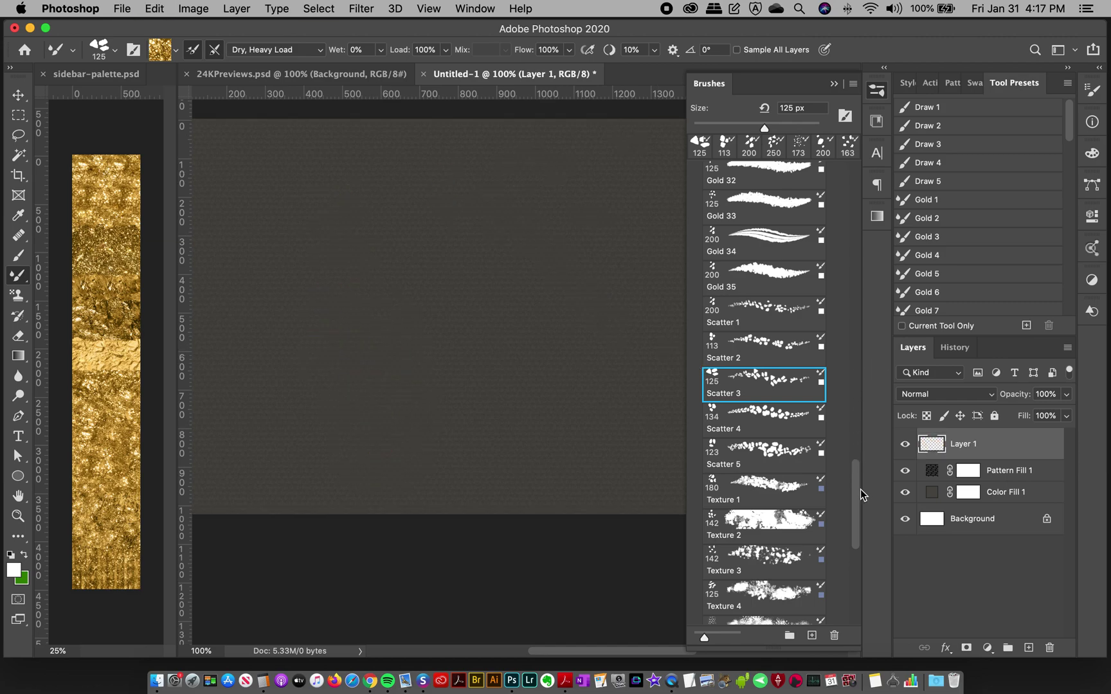
Paint a thick downward test stroke with the Texture 1 brush on the empty Layer 1.
{"action": "scroll", "coordinate": [861, 490], "scroll_direction": "down", "scroll_amount": 5}
{"action": "left_click", "coordinate": [744, 376]}
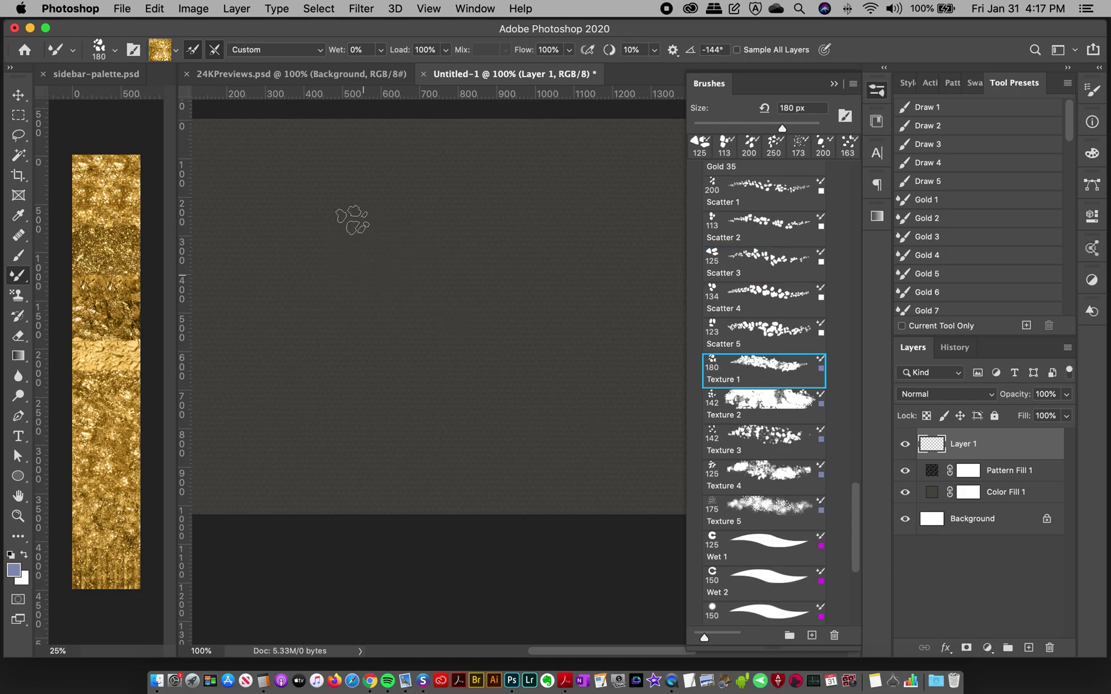
{"action": "mouse_move", "coordinate": [295, 187]}
{"action": "left_mouse_down"}
{"action": "mouse_move", "coordinate": [267, 245]}
{"action": "mouse_move", "coordinate": [317, 250]}
{"action": "mouse_move", "coordinate": [292, 296]}
{"action": "mouse_move", "coordinate": [328, 331]}
{"action": "mouse_move", "coordinate": [315, 394]}
{"action": "left_mouse_up"}
Paint a diagonal test stroke with the Texture 5 brush beside the Texture 1 stroke and clear Layer 1.
{"action": "left_click", "coordinate": [765, 405]}
{"action": "left_click", "coordinate": [765, 508]}
{"action": "mouse_move", "coordinate": [516, 196]}
{"action": "left_mouse_down"}
{"action": "mouse_move", "coordinate": [495, 238]}
{"action": "mouse_move", "coordinate": [585, 315]}
{"action": "left_mouse_up"}
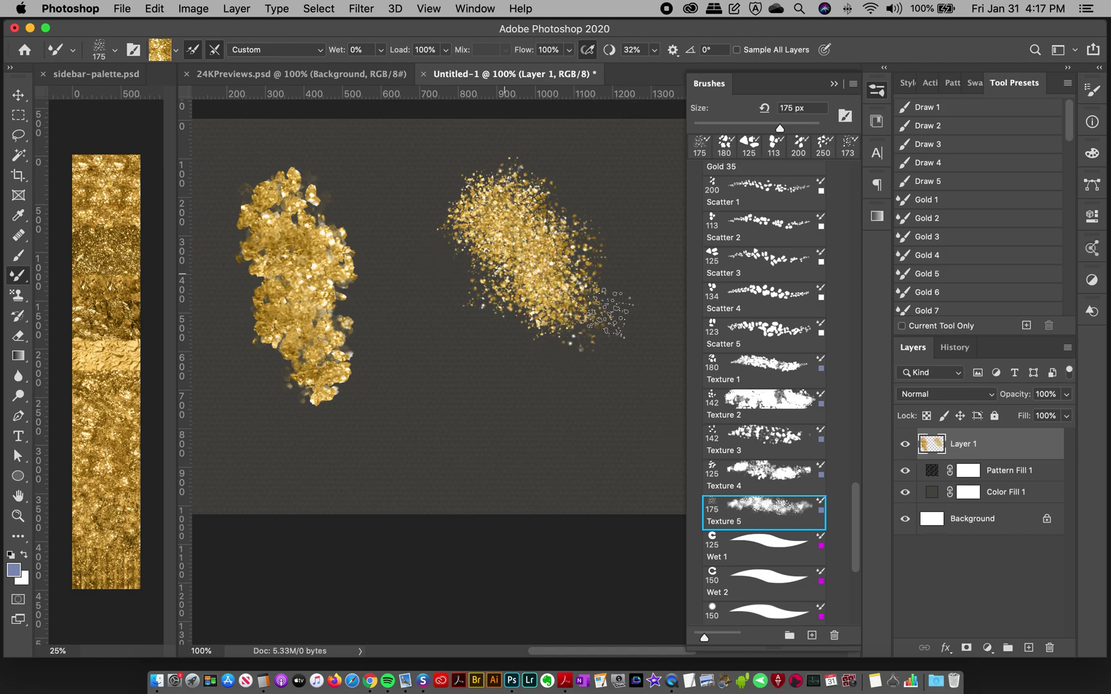
{"action": "key", "text": "super+a"}
{"action": "key", "text": "BackSpace"}
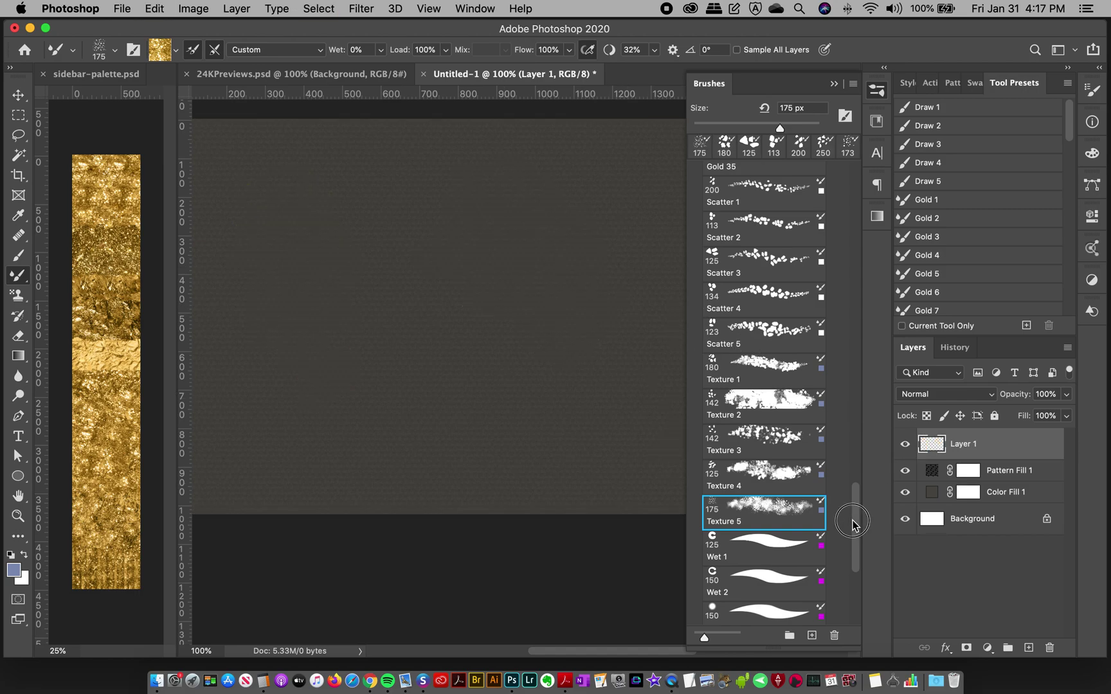
Paint a thick S-shaped test stroke with the Wet 4 brush and cut all paint from Layer 1.
{"action": "scroll", "coordinate": [852, 521], "scroll_direction": "down", "scroll_amount": 6}
{"action": "scroll", "coordinate": [746, 364], "scroll_direction": "up", "scroll_amount": 1}
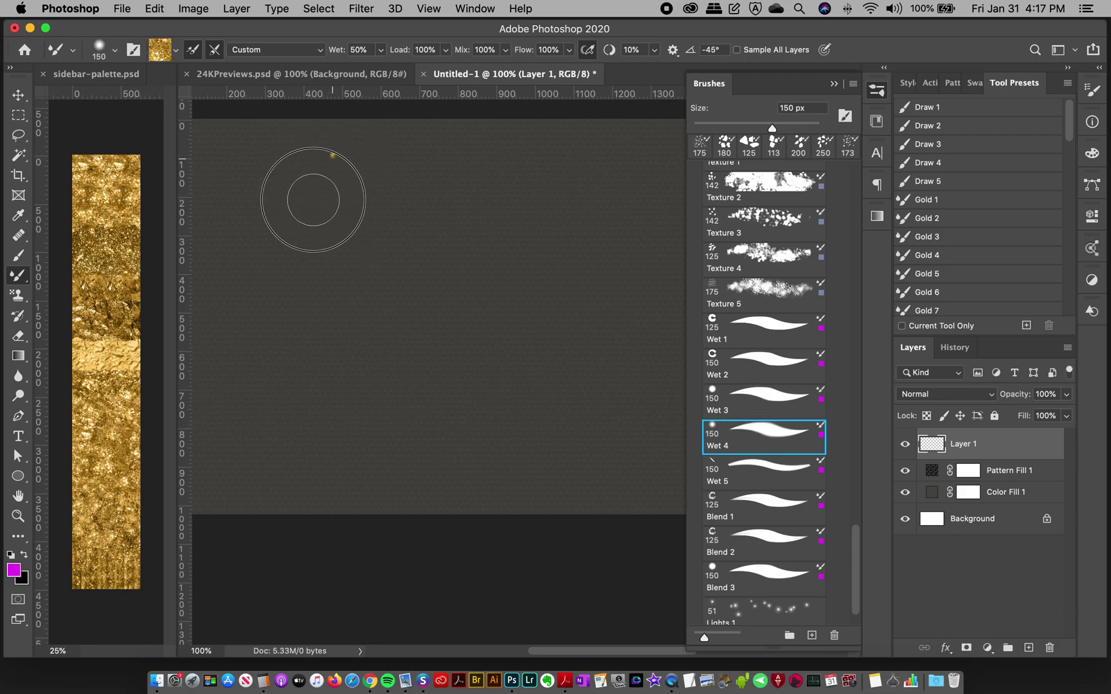
{"action": "key", "text": "super+z"}
{"action": "left_click", "coordinate": [325, 166]}
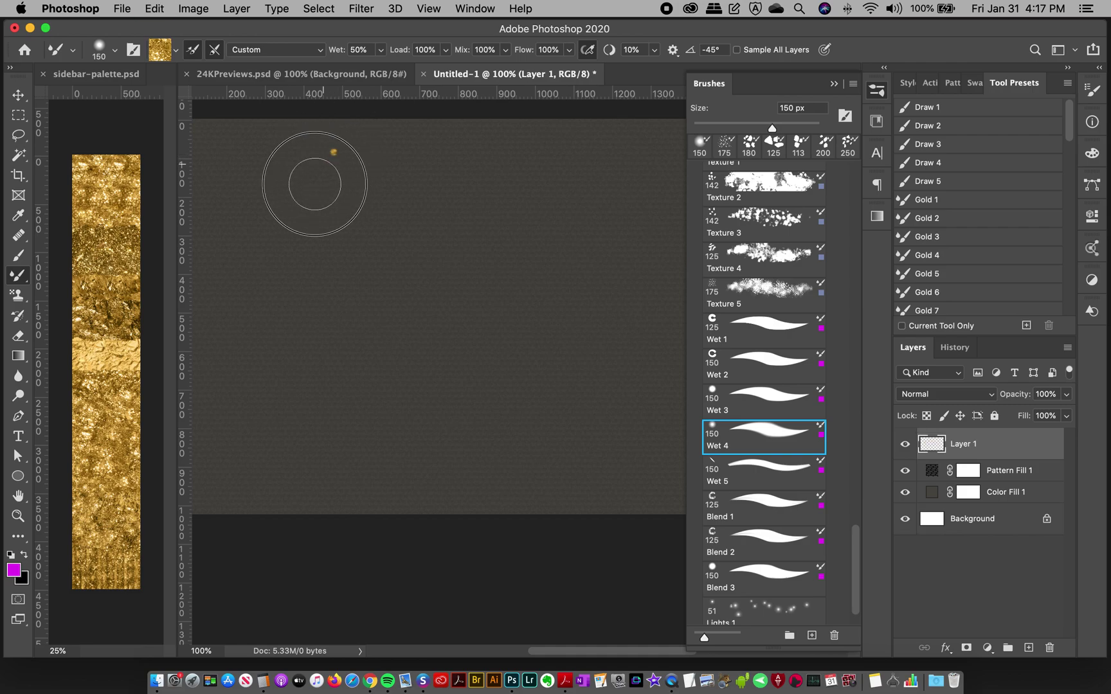
{"action": "mouse_move", "coordinate": [421, 250]}
{"action": "left_mouse_down"}
{"action": "mouse_move", "coordinate": [444, 279]}
{"action": "mouse_move", "coordinate": [426, 290]}
{"action": "mouse_move", "coordinate": [421, 376]}
{"action": "left_mouse_up"}
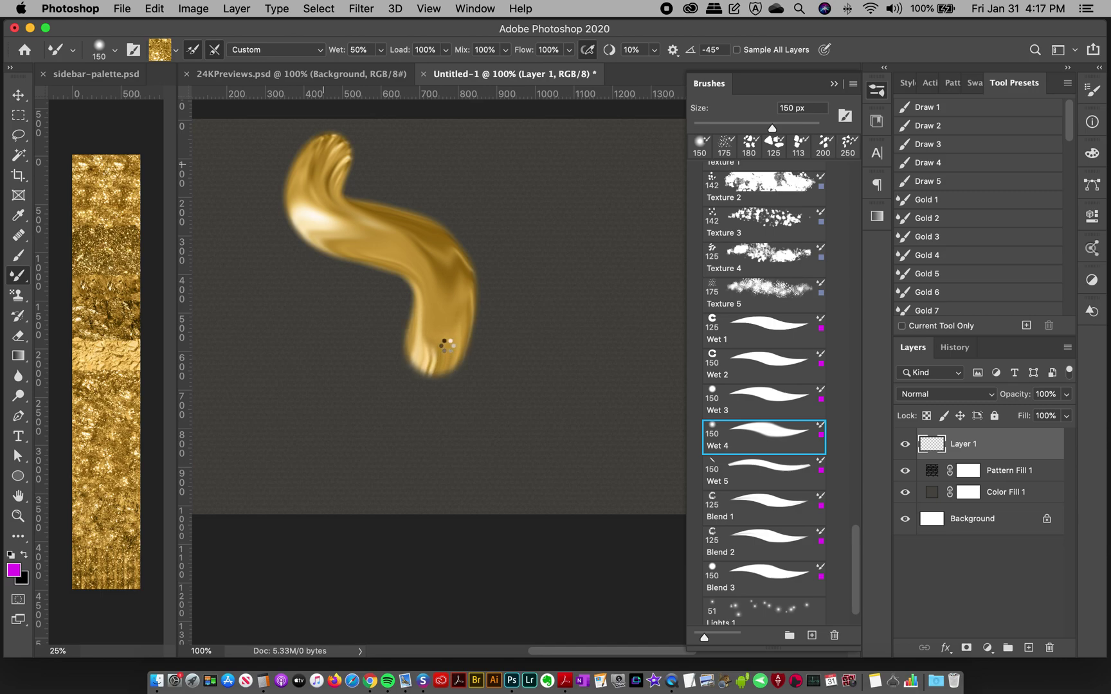
{"action": "key", "text": "super+a"}
{"action": "key", "text": "super+x"}
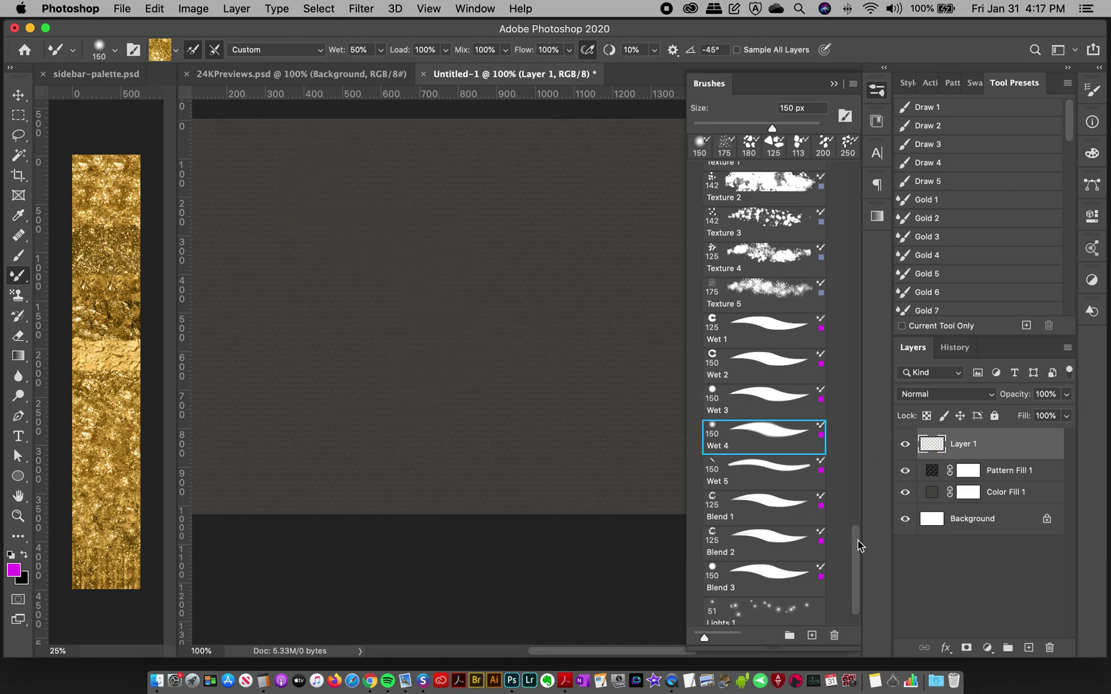
Switch to the regular Brush tool, set the foreground color to white and choose the Lights 1 brush.
{"action": "scroll", "coordinate": [855, 549], "scroll_direction": "down", "scroll_amount": 2}
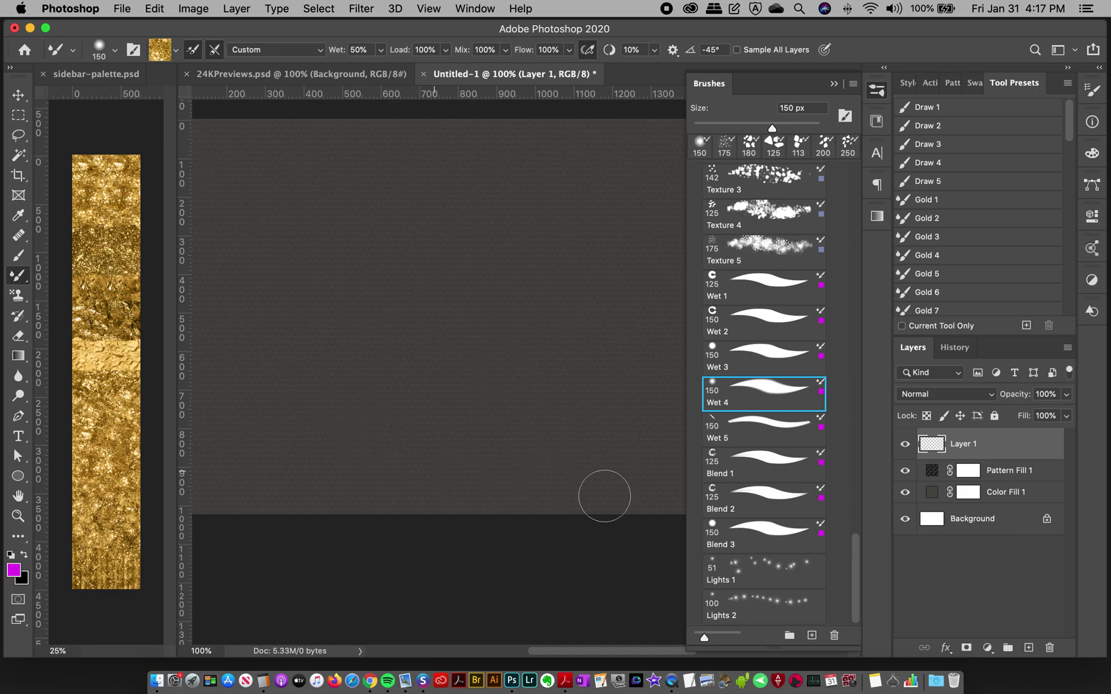
{"action": "left_click", "coordinate": [18, 255]}
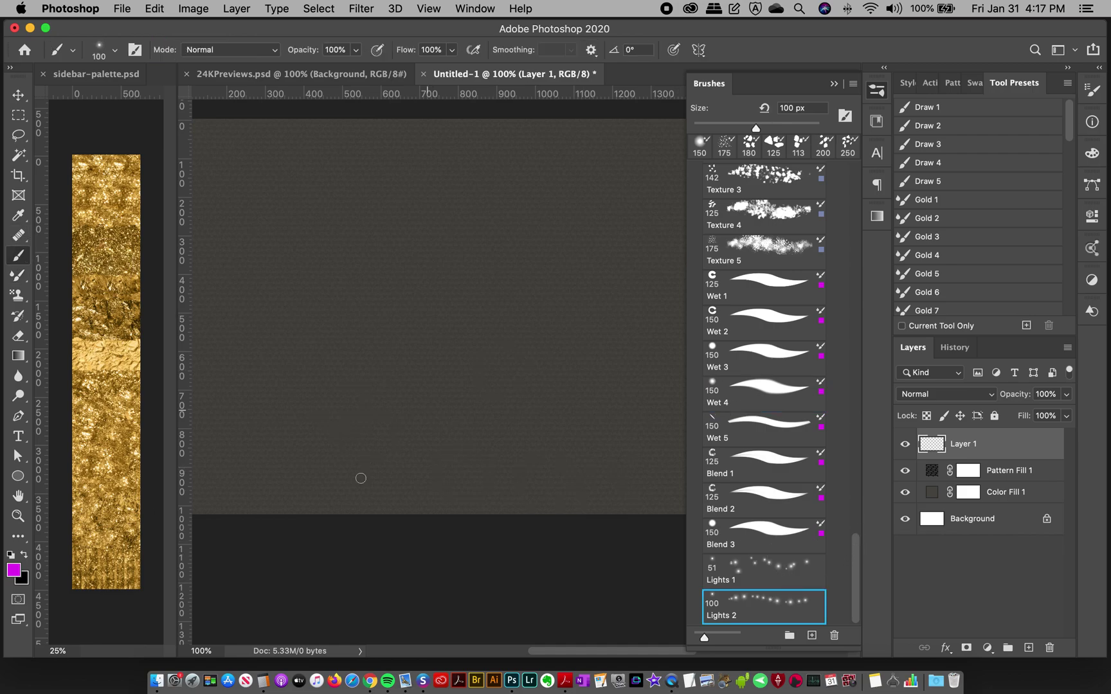
{"action": "left_click", "coordinate": [13, 570]}
{"action": "left_click_drag", "start_coordinate": [697, 421], "coordinate": [711, 429]}
{"action": "left_click", "coordinate": [655, 402]}
{"action": "left_click", "coordinate": [673, 398]}
{"action": "key", "text": "Return"}
{"action": "key", "text": "comma"}
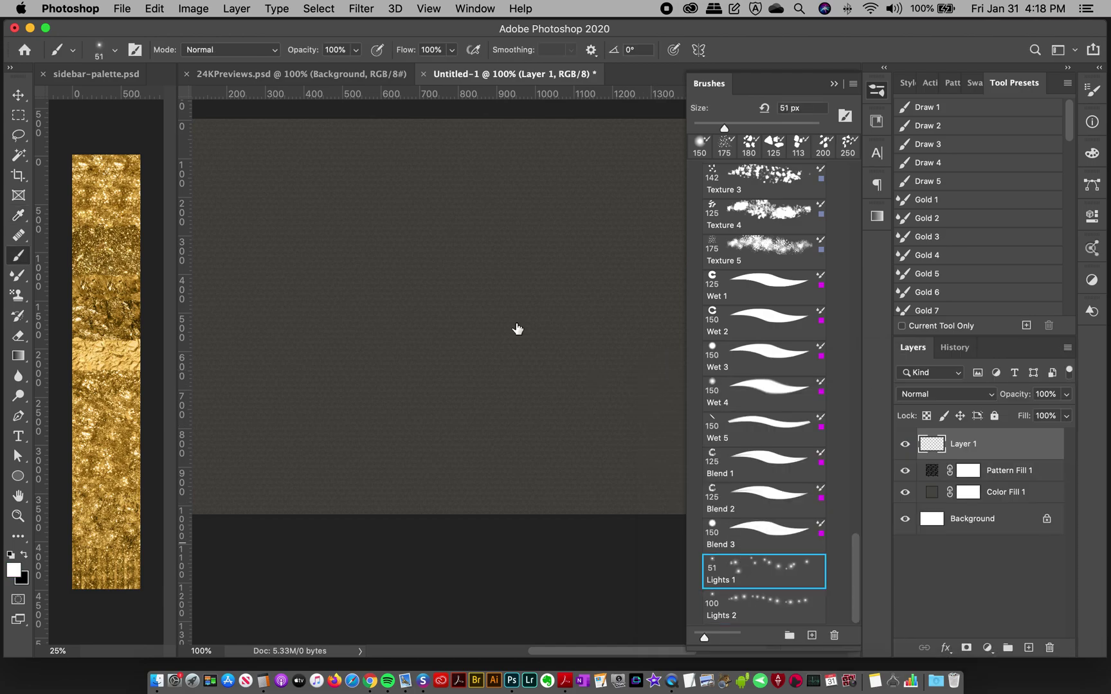
Try the Lights 1 brush with two white test strokes, undoing each one.
{"action": "left_click_drag", "start_coordinate": [405, 190], "coordinate": [685, 504]}
{"action": "key", "text": "super+z"}
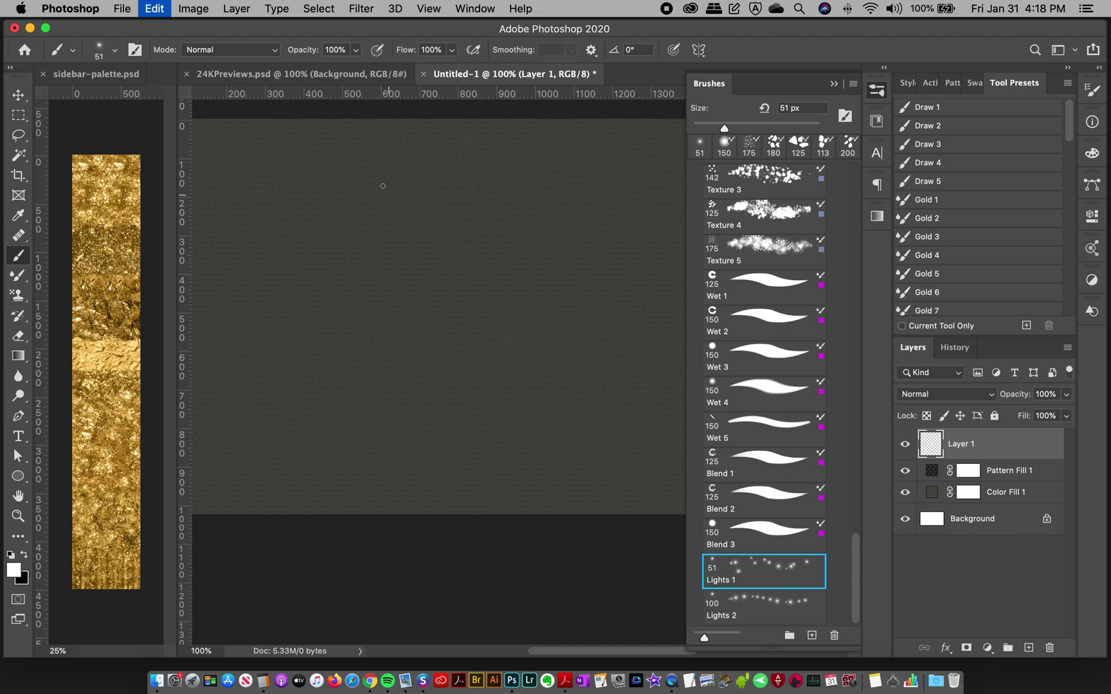
{"action": "mouse_move", "coordinate": [376, 185]}
{"action": "left_mouse_down"}
{"action": "mouse_move", "coordinate": [432, 199]}
{"action": "mouse_move", "coordinate": [417, 240]}
{"action": "mouse_move", "coordinate": [470, 282]}
{"action": "left_mouse_up"}
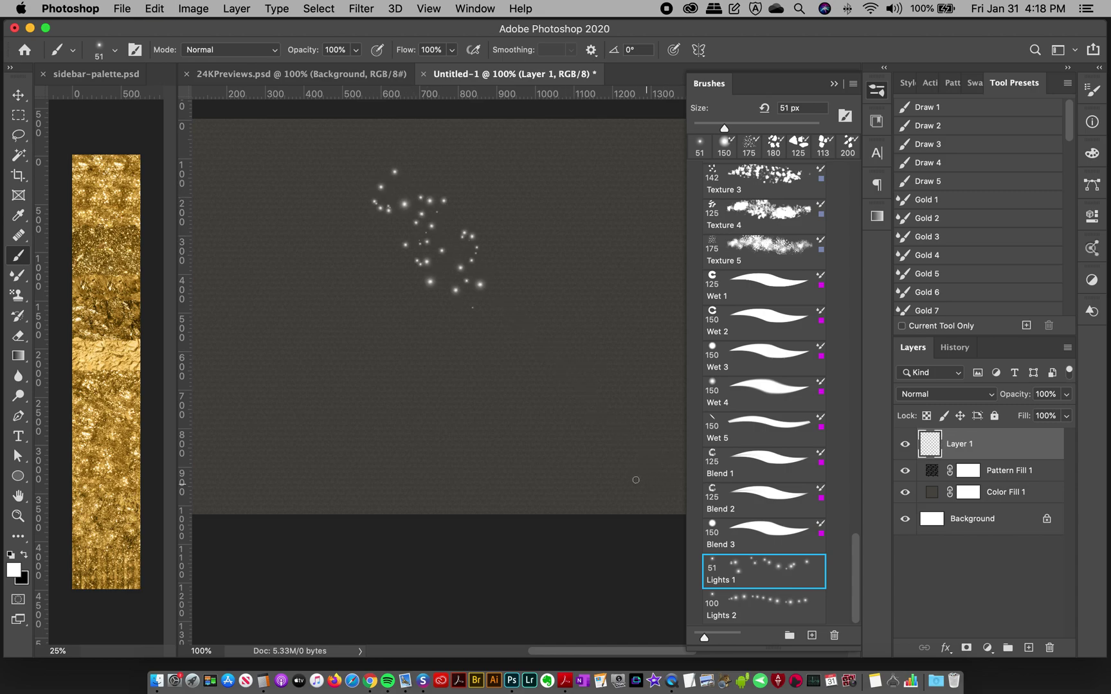
{"action": "key", "text": "super+z"}
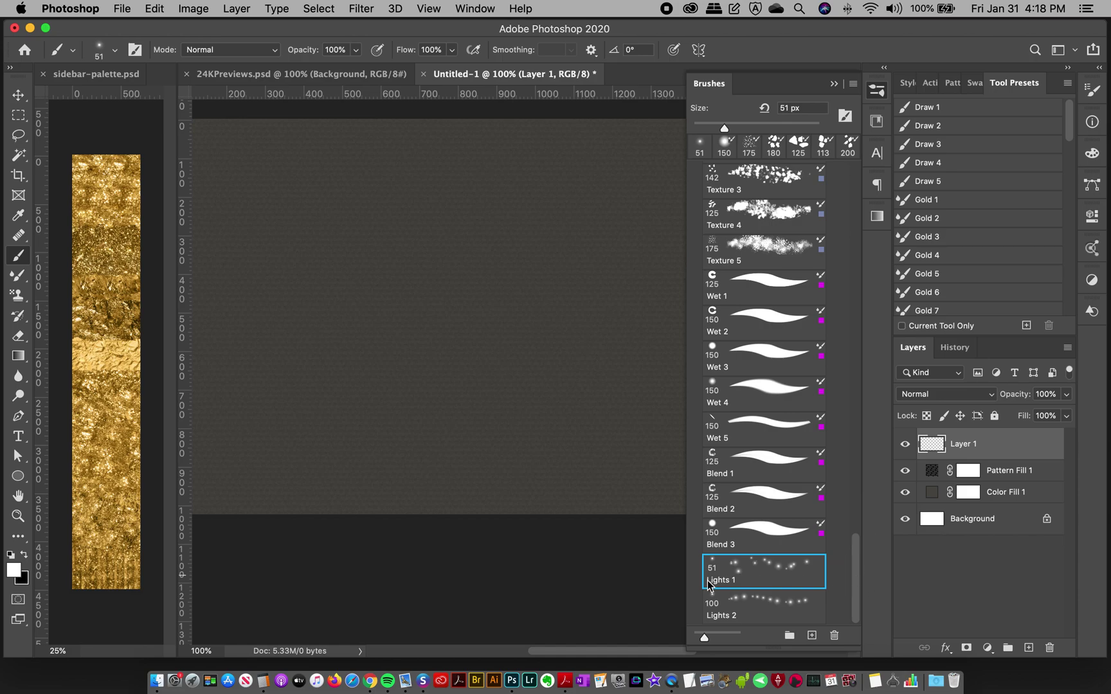
Choose the Gold 9 brush, undo a first trial stroke and paint a wavy gold stroke down Layer 1.
{"action": "mouse_move", "coordinate": [860, 576]}
{"action": "left_mouse_down"}
{"action": "mouse_move", "coordinate": [830, 149]}
{"action": "mouse_move", "coordinate": [830, 269]}
{"action": "left_mouse_up"}
{"action": "scroll", "coordinate": [824, 289], "scroll_direction": "up", "scroll_amount": 1}
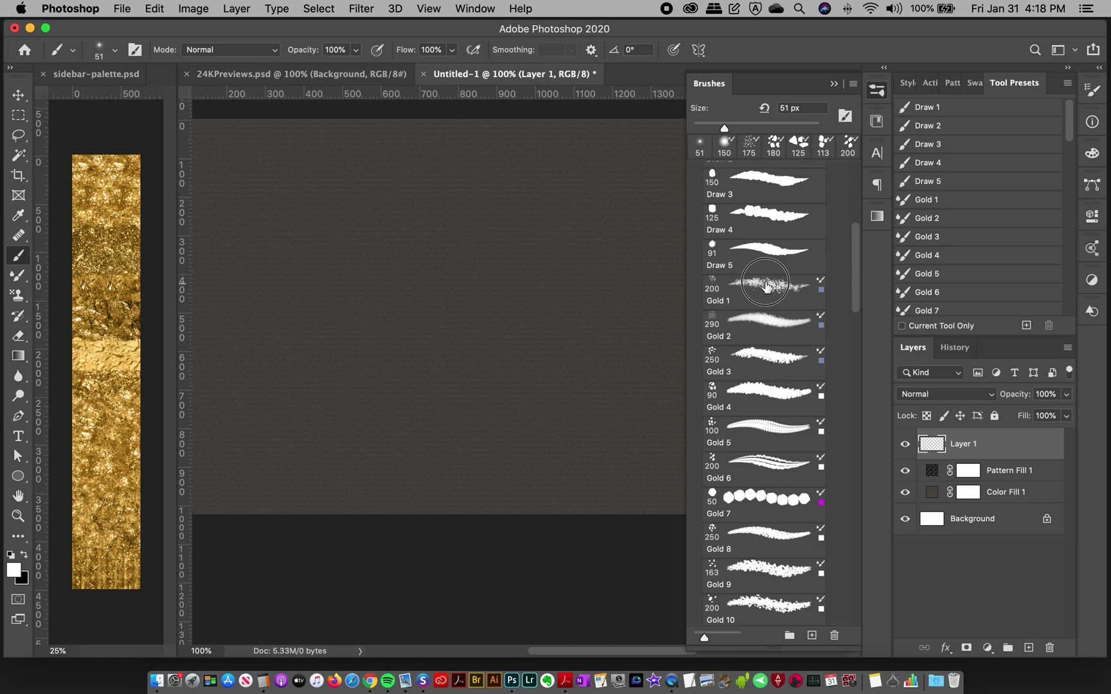
{"action": "left_click", "coordinate": [767, 287]}
{"action": "double_click", "coordinate": [762, 365]}
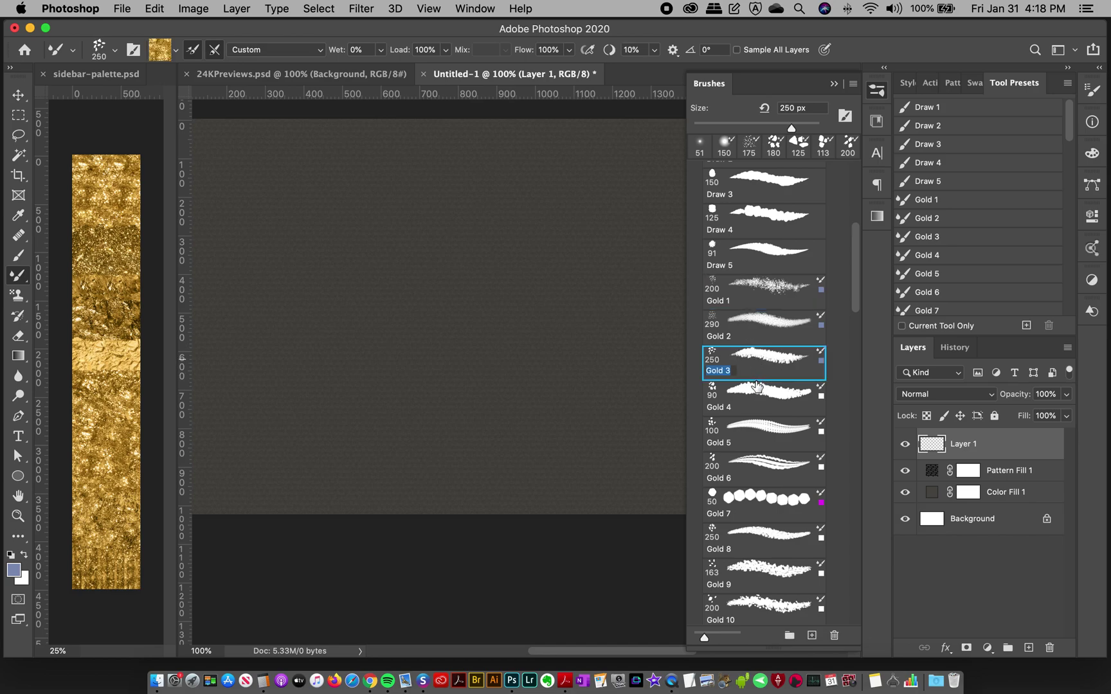
{"action": "left_click", "coordinate": [782, 364]}
{"action": "left_click_drag", "start_coordinate": [855, 298], "coordinate": [856, 345]}
{"action": "left_click", "coordinate": [774, 339]}
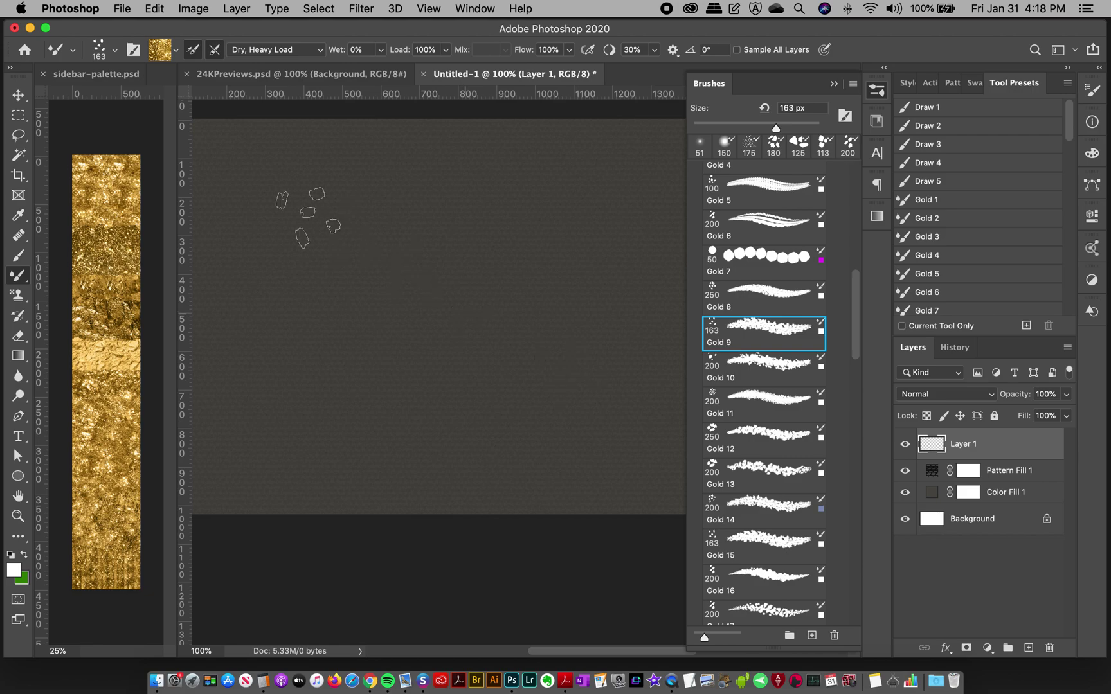
{"action": "left_click_drag", "start_coordinate": [313, 193], "coordinate": [540, 261]}
{"action": "key", "text": "ctrl+z"}
{"action": "mouse_move", "coordinate": [307, 186]}
{"action": "left_mouse_down"}
{"action": "mouse_move", "coordinate": [322, 235]}
{"action": "mouse_move", "coordinate": [293, 344]}
{"action": "mouse_move", "coordinate": [324, 383]}
{"action": "left_mouse_up"}
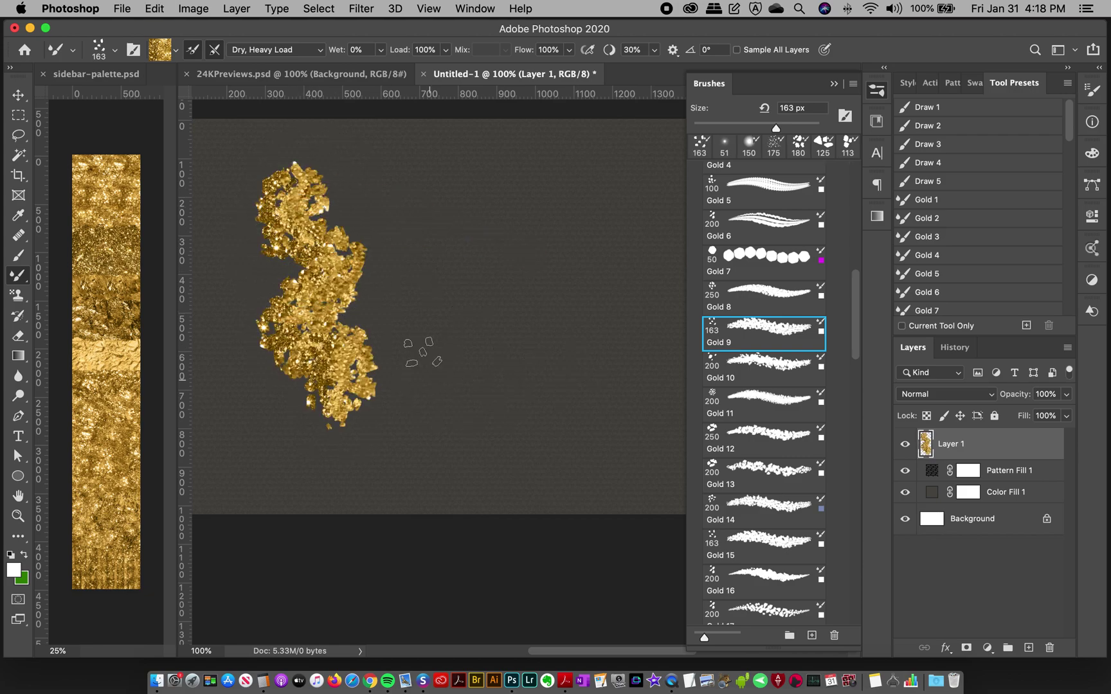
{"action": "key", "text": "super+z"}
Reduce the Gold 9 brush to 121 px and paint a wavy rose gold stroke beside the gold one.
{"action": "left_click", "coordinate": [114, 51]}
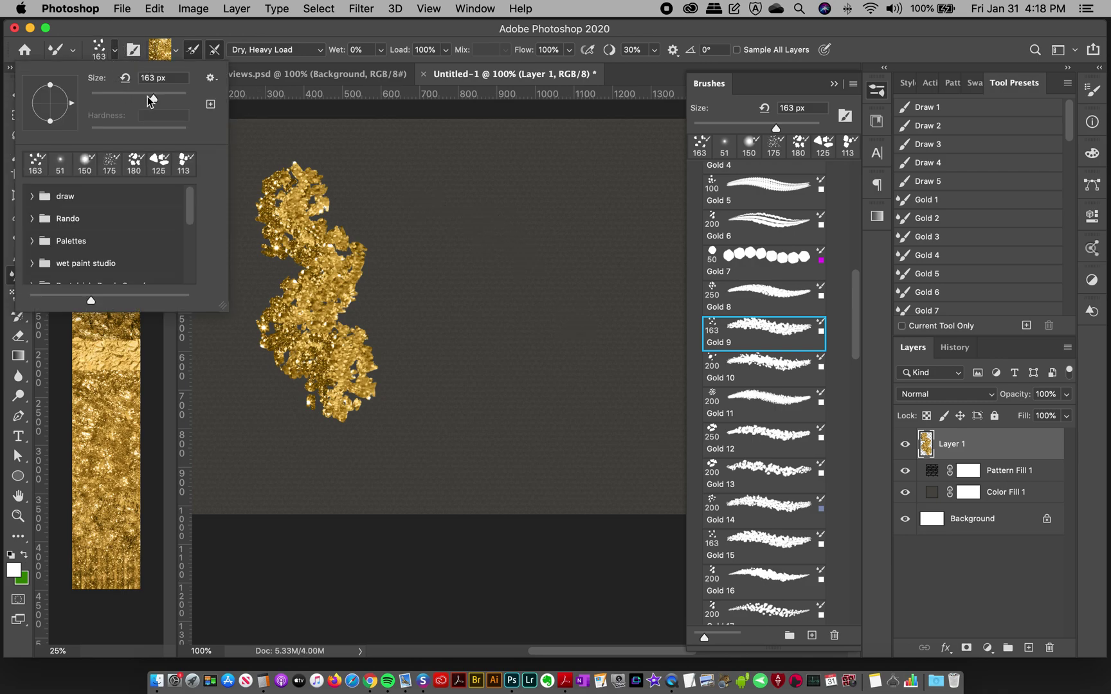
{"action": "left_click_drag", "start_coordinate": [147, 103], "coordinate": [138, 103]}
{"action": "left_click", "coordinate": [498, 183]}
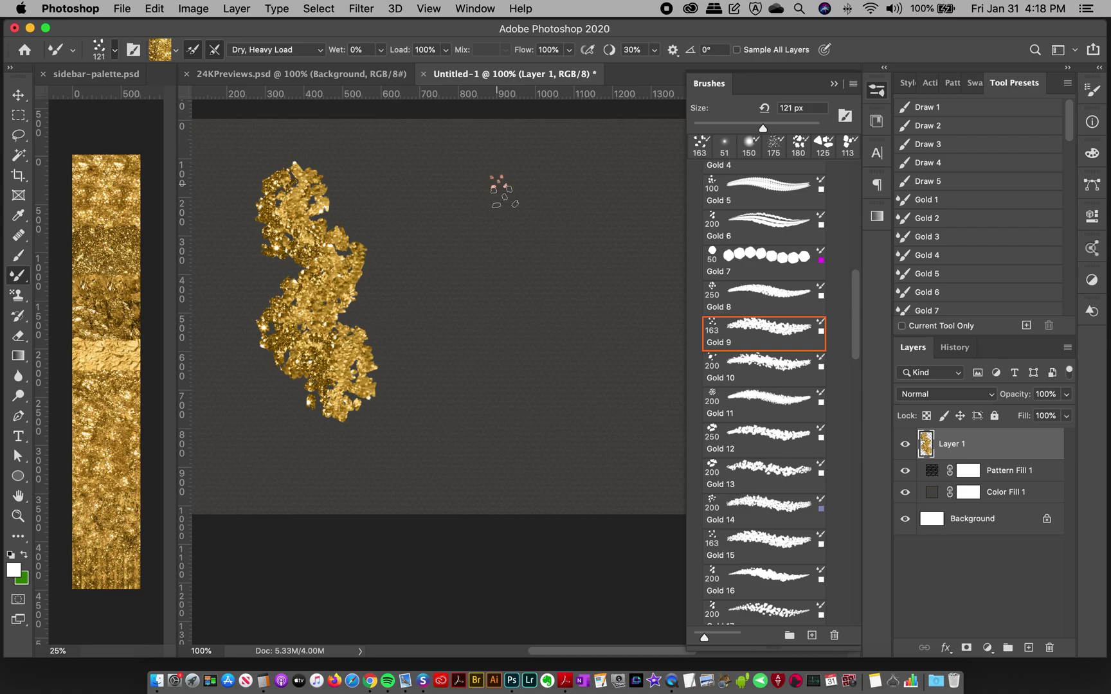
{"action": "mouse_move", "coordinate": [505, 175]}
{"action": "left_mouse_down"}
{"action": "mouse_move", "coordinate": [481, 214]}
{"action": "mouse_move", "coordinate": [522, 233]}
{"action": "mouse_move", "coordinate": [502, 337]}
{"action": "mouse_move", "coordinate": [518, 376]}
{"action": "left_mouse_up"}
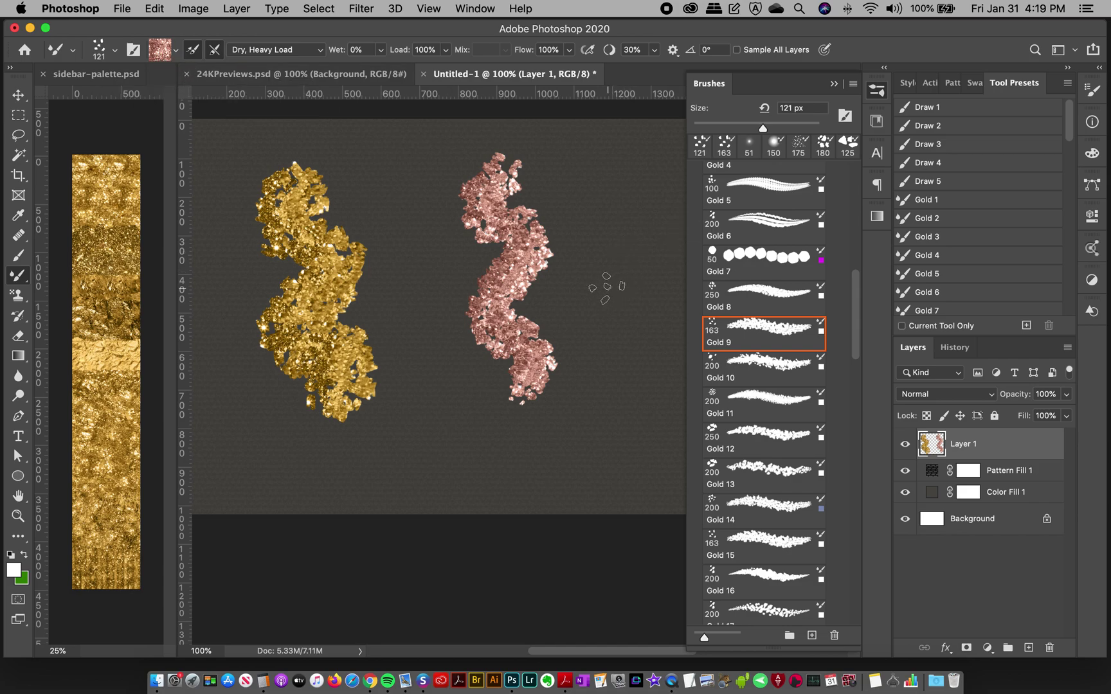
Reload the Gold 9 preset at 163 px, undo a trial stroke and repaint it beside the rose gold stroke.
{"action": "left_click", "coordinate": [740, 333]}
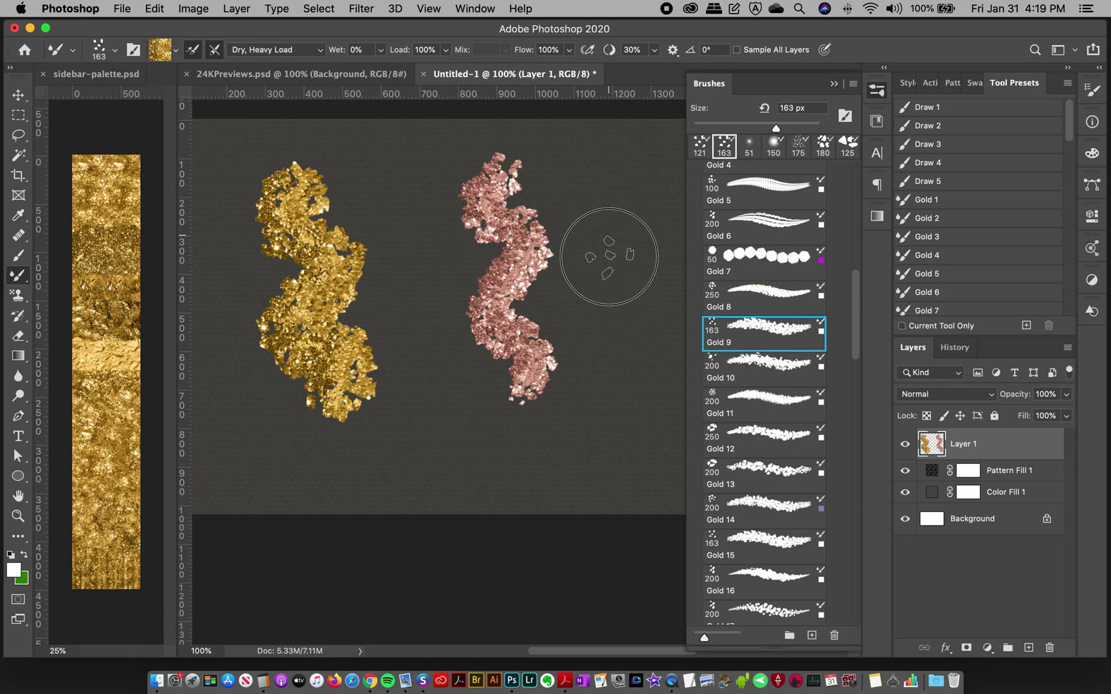
{"action": "left_click_drag", "start_coordinate": [595, 225], "coordinate": [686, 315]}
{"action": "key", "text": "super+z"}
{"action": "left_click_drag", "start_coordinate": [596, 199], "coordinate": [601, 437]}
Reduce the Gold 9 brush to 125 px, paint a stroke between the existing ones, and clear Layer 1.
{"action": "key", "text": "bracketleft"}
{"action": "key", "text": "bracketleft"}
{"action": "mouse_move", "coordinate": [411, 174]}
{"action": "left_mouse_down"}
{"action": "mouse_move", "coordinate": [421, 257]}
{"action": "mouse_move", "coordinate": [407, 307]}
{"action": "mouse_move", "coordinate": [437, 398]}
{"action": "left_mouse_up"}
{"action": "key", "text": "super+a"}
{"action": "key", "text": "BackSpace"}
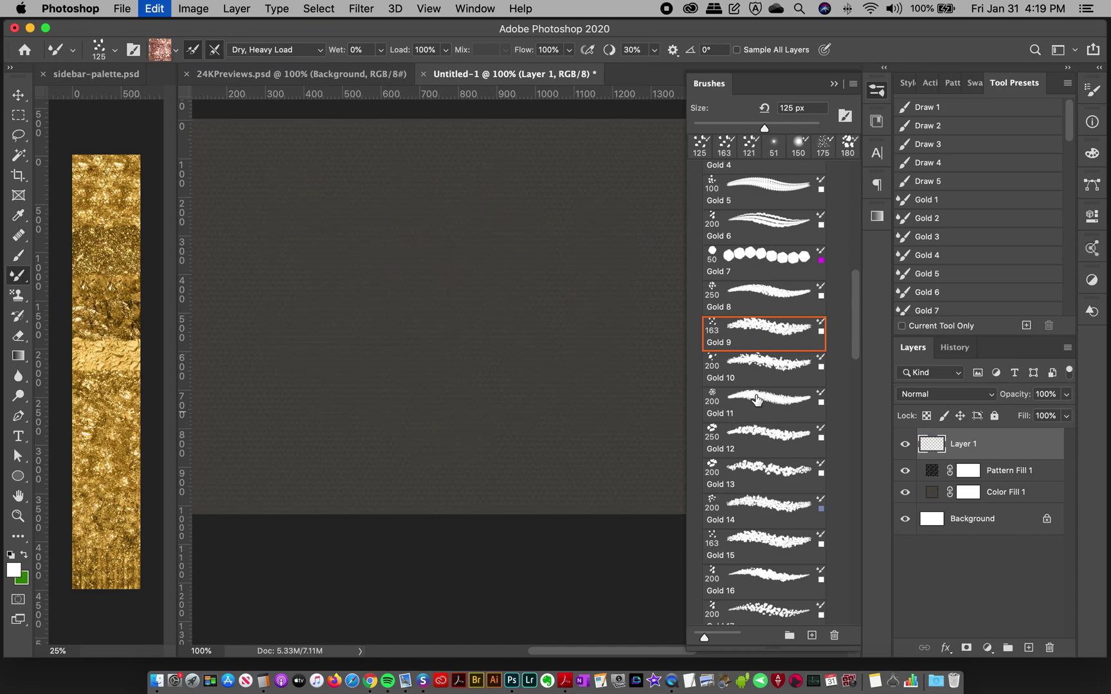
Choose the Gold 12 brush and make the sidebar-palette.psd document active.
{"action": "left_click", "coordinate": [752, 407]}
{"action": "left_click", "coordinate": [760, 440]}
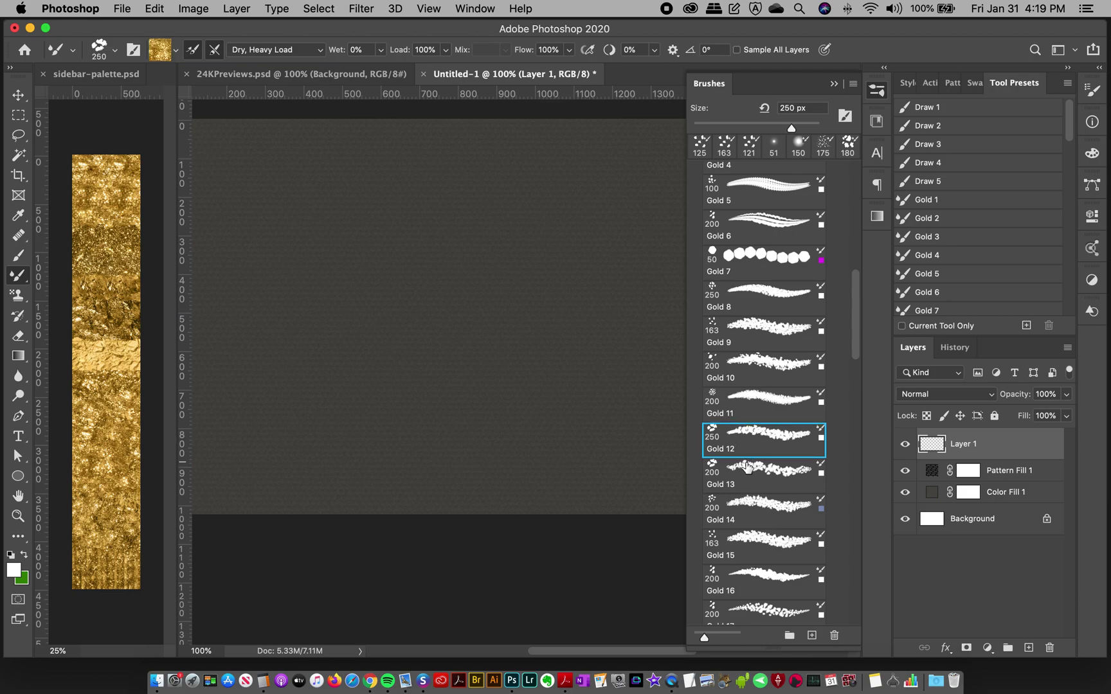
{"action": "left_click", "coordinate": [96, 74]}
{"action": "left_click", "coordinate": [514, 74]}
{"action": "left_click", "coordinate": [96, 74]}
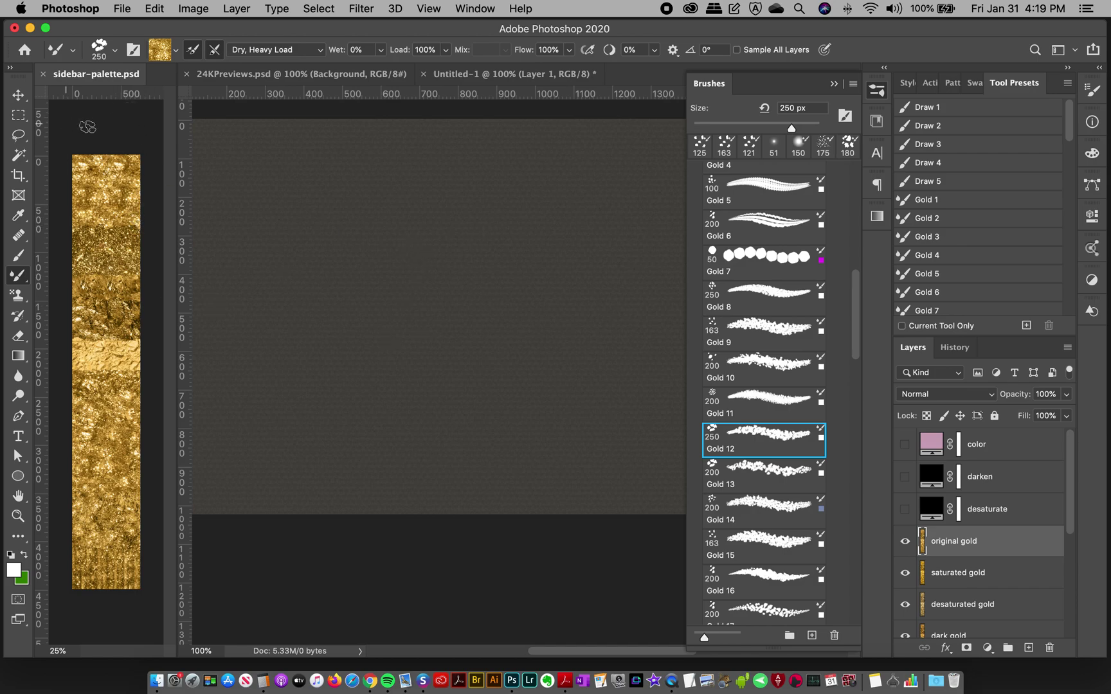
{"action": "left_click", "coordinate": [92, 126]}
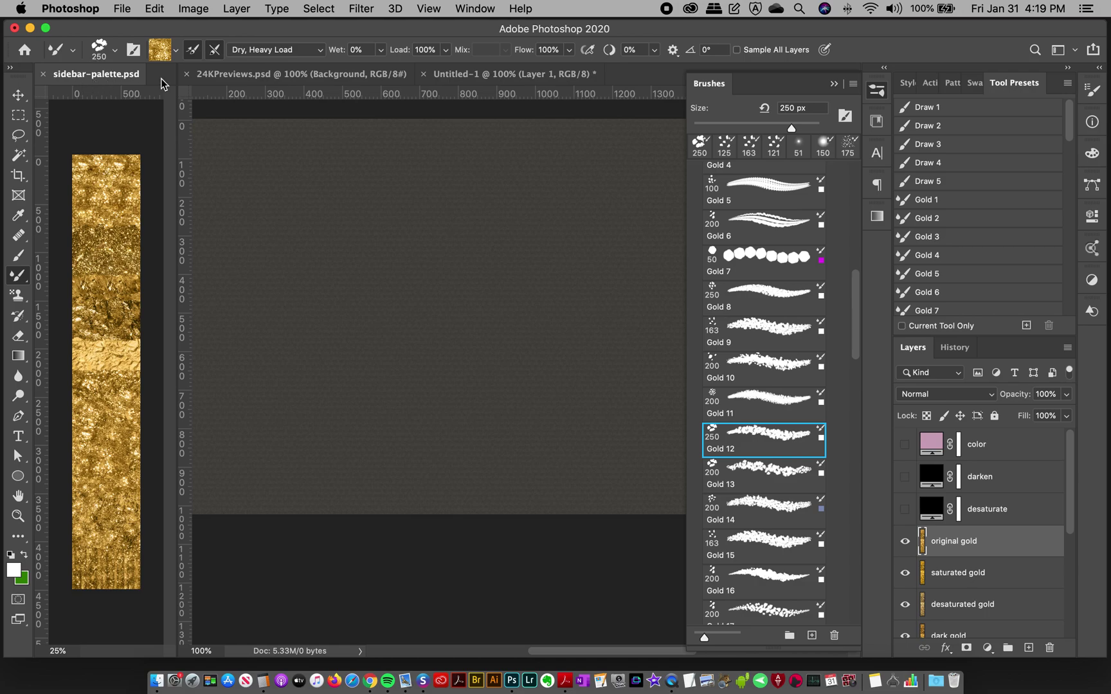
Hide the original gold, saturated gold, desaturated gold and dark gold layers of the sidebar palette one after another.
{"action": "left_click_drag", "start_coordinate": [1072, 494], "coordinate": [1068, 526]}
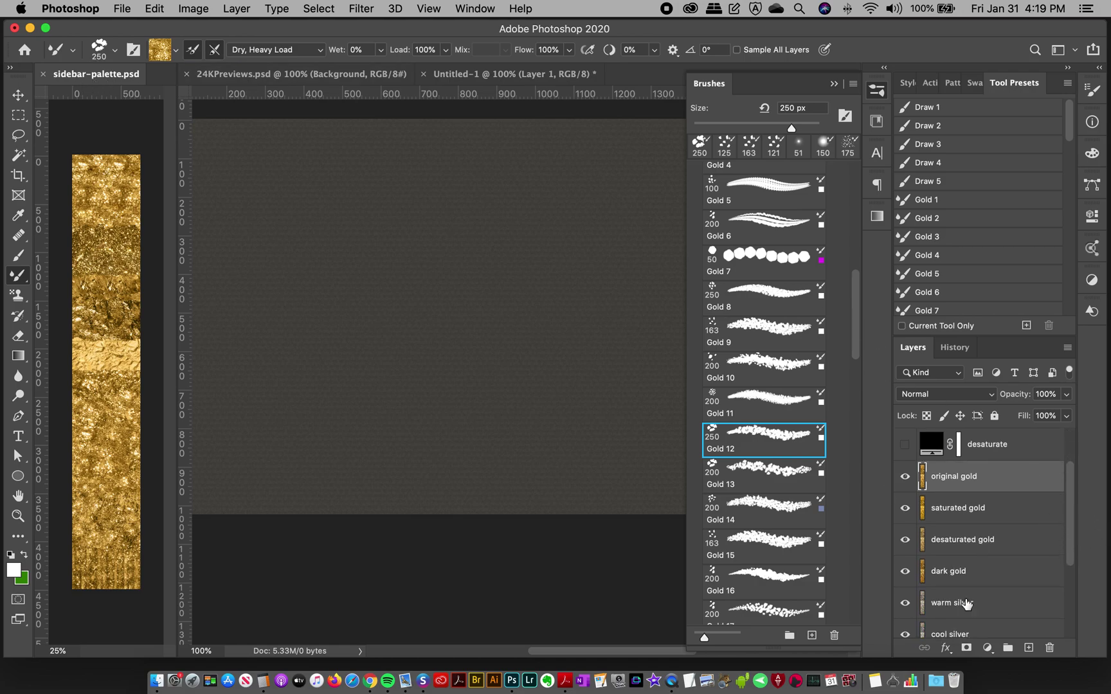
{"action": "left_click", "coordinate": [906, 477]}
{"action": "left_click", "coordinate": [906, 477]}
{"action": "left_click", "coordinate": [913, 514]}
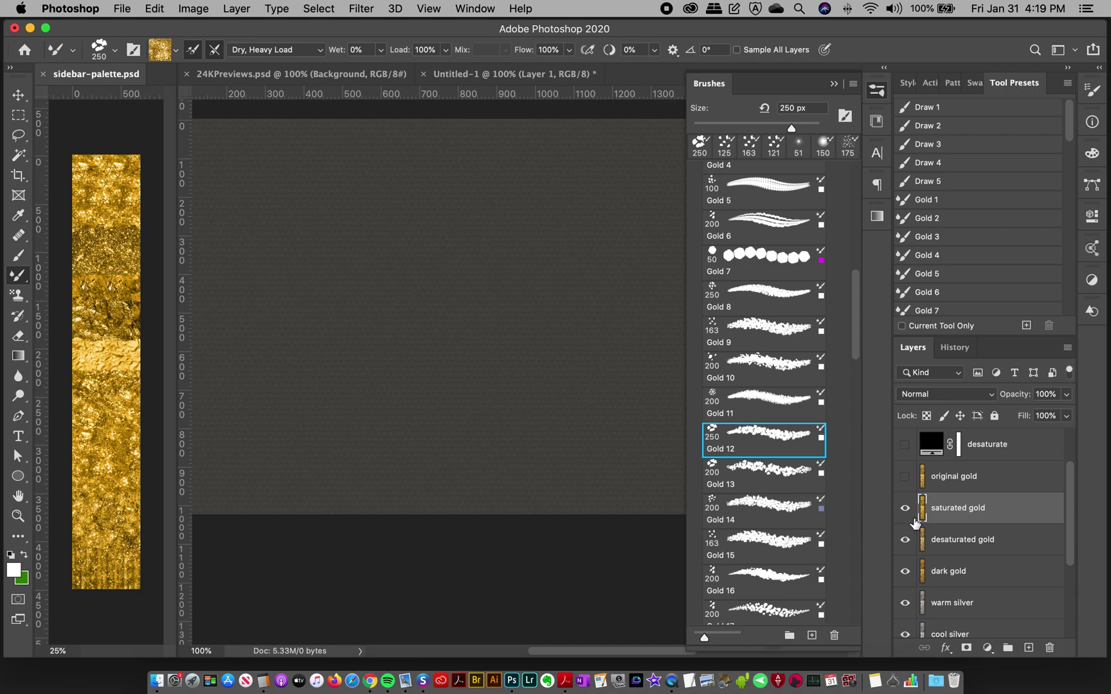
{"action": "left_click", "coordinate": [905, 508]}
{"action": "left_click", "coordinate": [958, 547]}
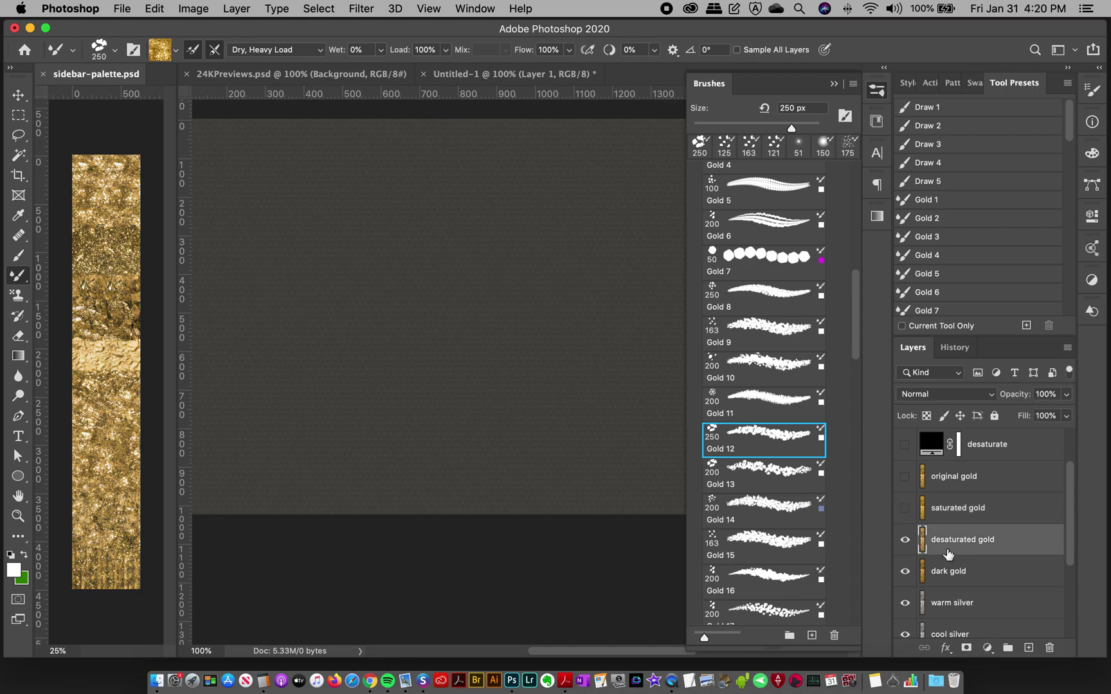
{"action": "left_click", "coordinate": [906, 540]}
{"action": "left_click", "coordinate": [935, 570]}
{"action": "left_click", "coordinate": [905, 571]}
Select the warm silver layer and hide both the warm silver and cool silver layers.
{"action": "left_click", "coordinate": [943, 614]}
{"action": "scroll", "coordinate": [1062, 524], "scroll_direction": "down", "scroll_amount": 2}
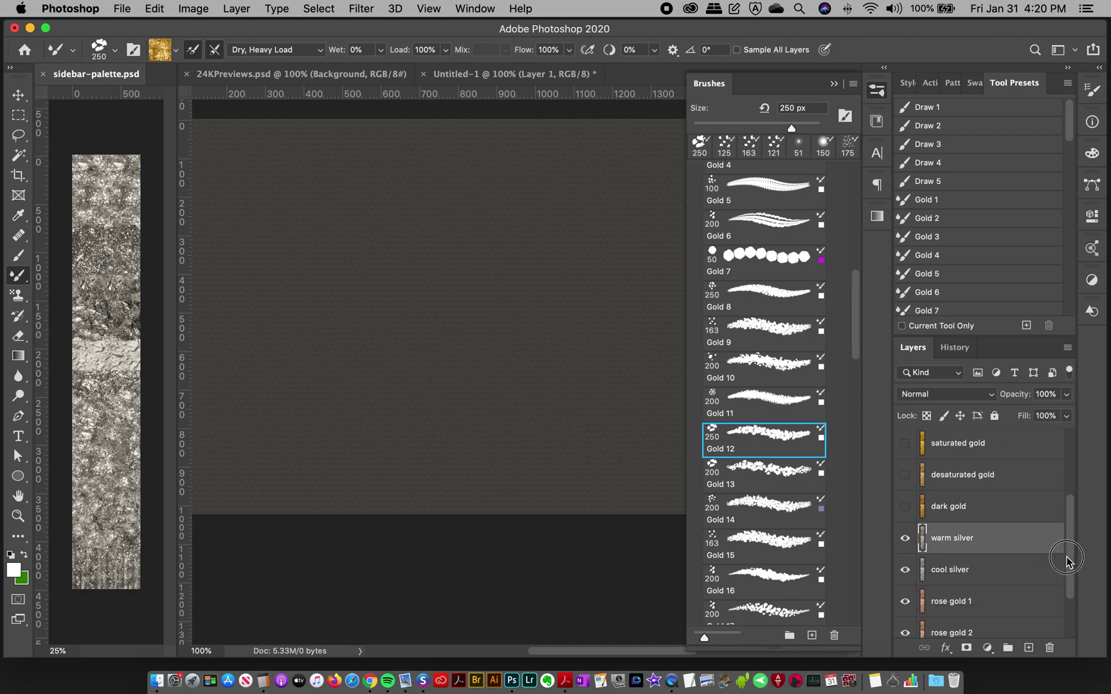
{"action": "left_click", "coordinate": [905, 538]}
{"action": "left_click", "coordinate": [906, 570]}
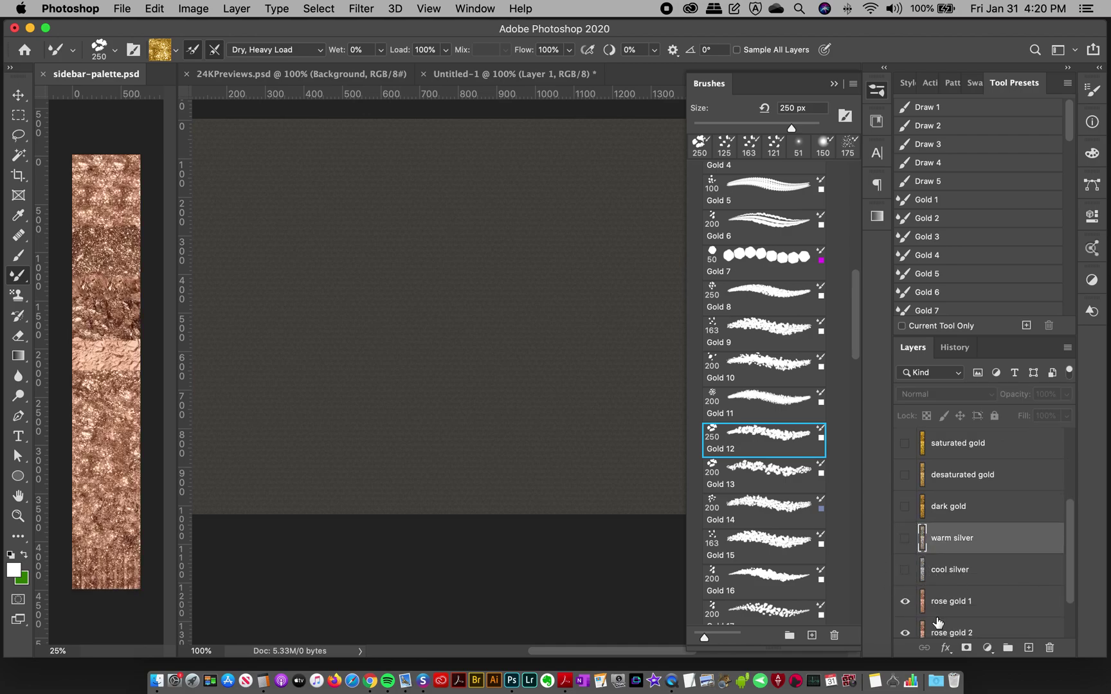
Hide the rose gold 2 layer and select the rose gold 1 layer in the sidebar palette.
{"action": "scroll", "coordinate": [1064, 553], "scroll_direction": "down", "scroll_amount": 2}
{"action": "left_click", "coordinate": [1024, 589]}
{"action": "left_click", "coordinate": [905, 526]}
{"action": "left_click", "coordinate": [905, 560]}
{"action": "left_click", "coordinate": [905, 560]}
{"action": "left_click", "coordinate": [904, 527]}
{"action": "left_click", "coordinate": [961, 532]}
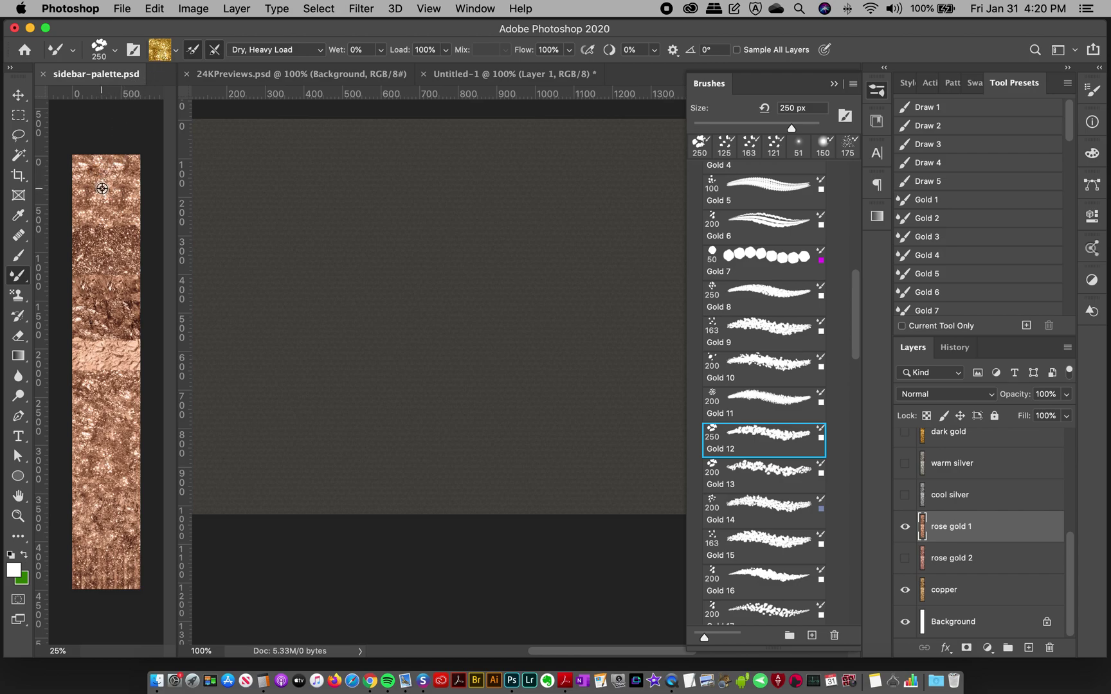
Sample the rose gold 1 texture at the palette's upper end, try a stroke on the Untitled-1 canvas, and undo it.
{"action": "left_click", "coordinate": [103, 192], "text": "alt"}
{"action": "left_click", "coordinate": [476, 73]}
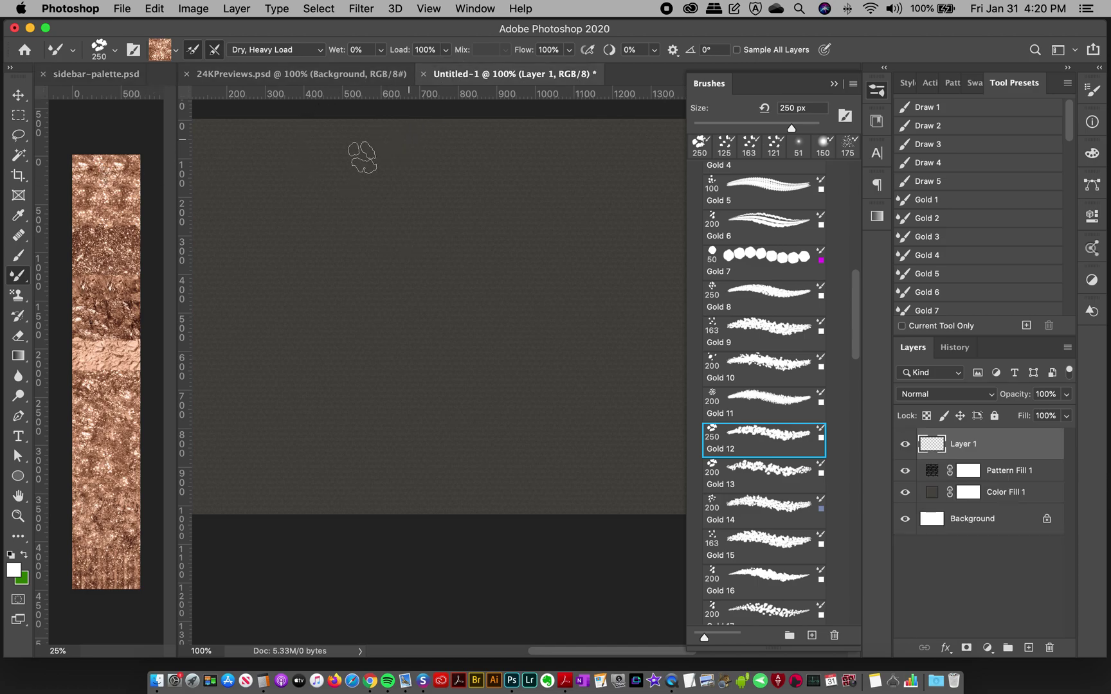
{"action": "mouse_move", "coordinate": [308, 155]}
{"action": "left_mouse_down"}
{"action": "mouse_move", "coordinate": [282, 215]}
{"action": "mouse_move", "coordinate": [361, 243]}
{"action": "mouse_move", "coordinate": [370, 373]}
{"action": "mouse_move", "coordinate": [392, 415]}
{"action": "left_mouse_up"}
{"action": "key", "text": "super+z"}
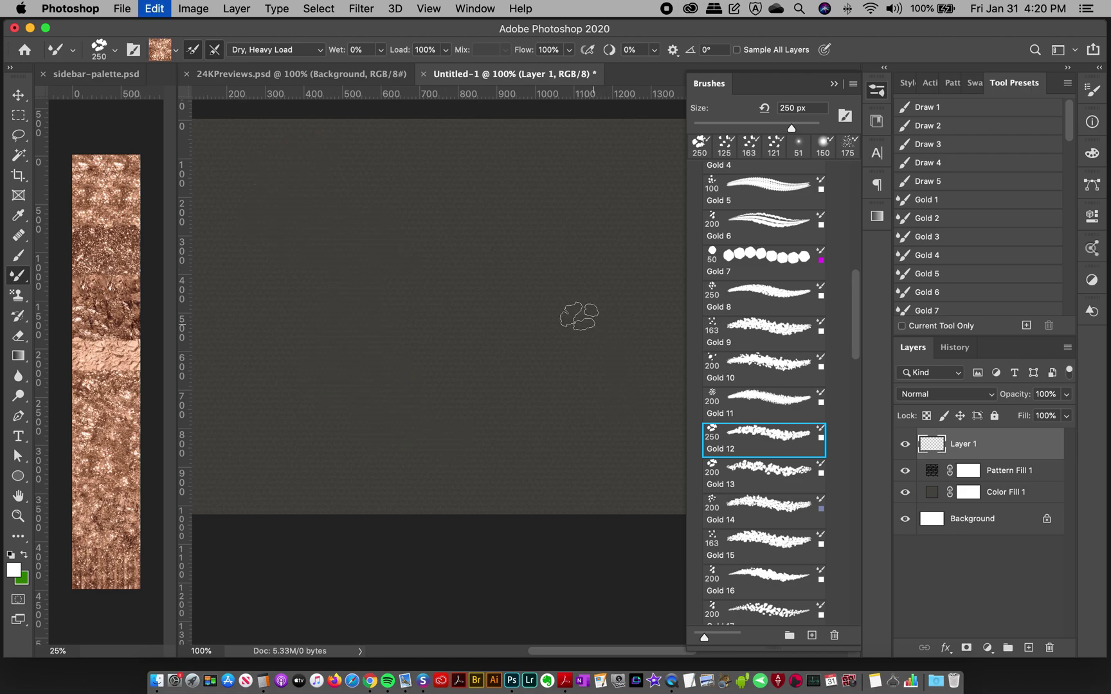
Sample the darker glitter section of rose gold 1 in the palette, try a stroke in Untitled-1, and undo it.
{"action": "left_click", "coordinate": [106, 74]}
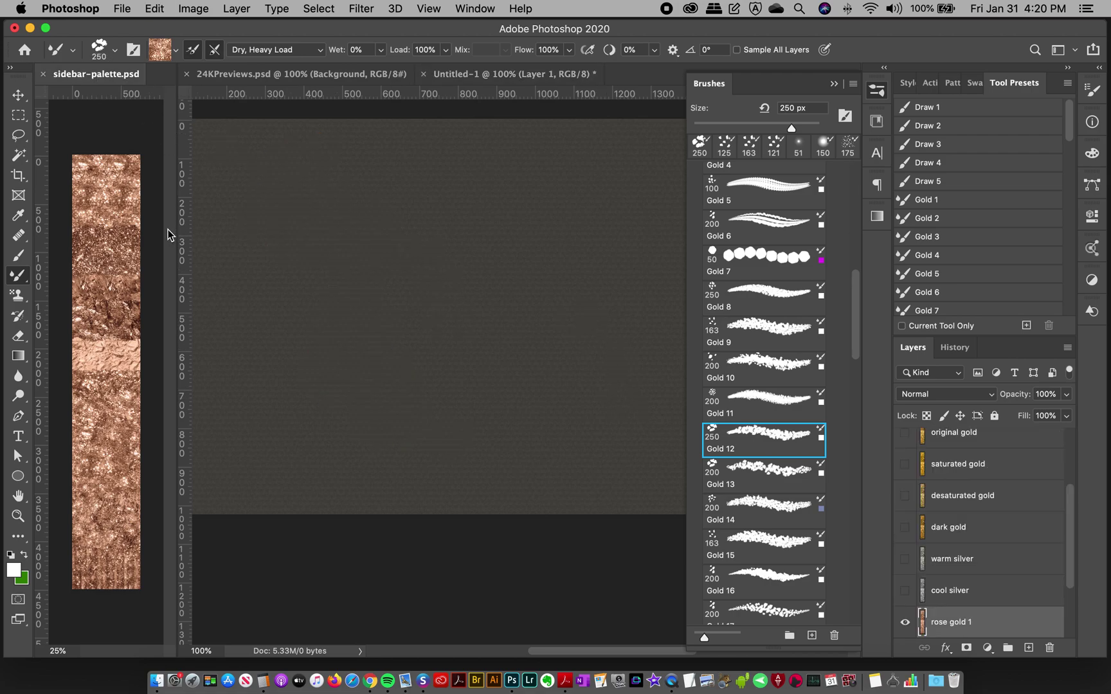
{"action": "left_click", "coordinate": [102, 253], "text": "alt"}
{"action": "left_click", "coordinate": [489, 74]}
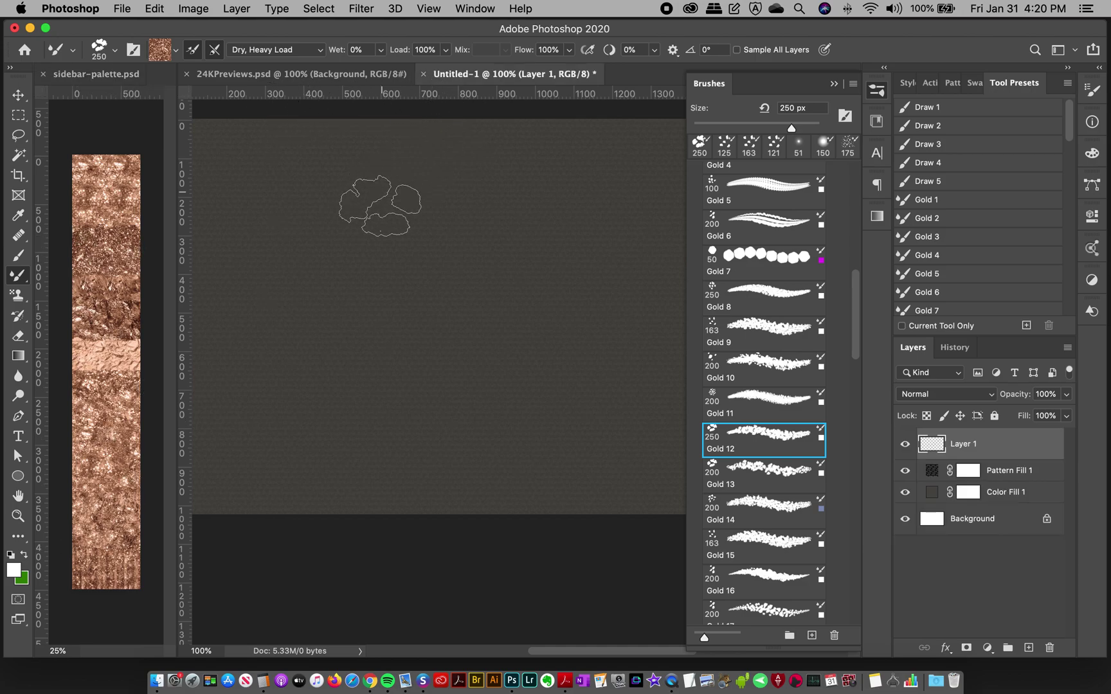
{"action": "mouse_move", "coordinate": [335, 228]}
{"action": "left_mouse_down"}
{"action": "mouse_move", "coordinate": [377, 254]}
{"action": "mouse_move", "coordinate": [413, 439]}
{"action": "left_mouse_up"}
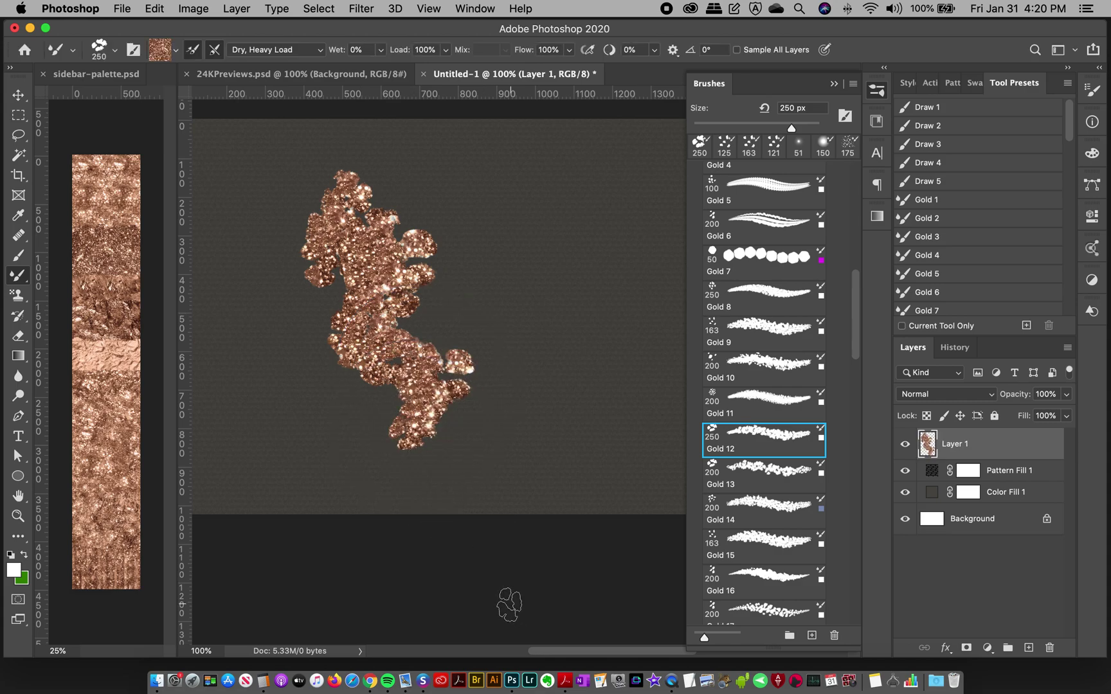
{"action": "key", "text": "super+z"}
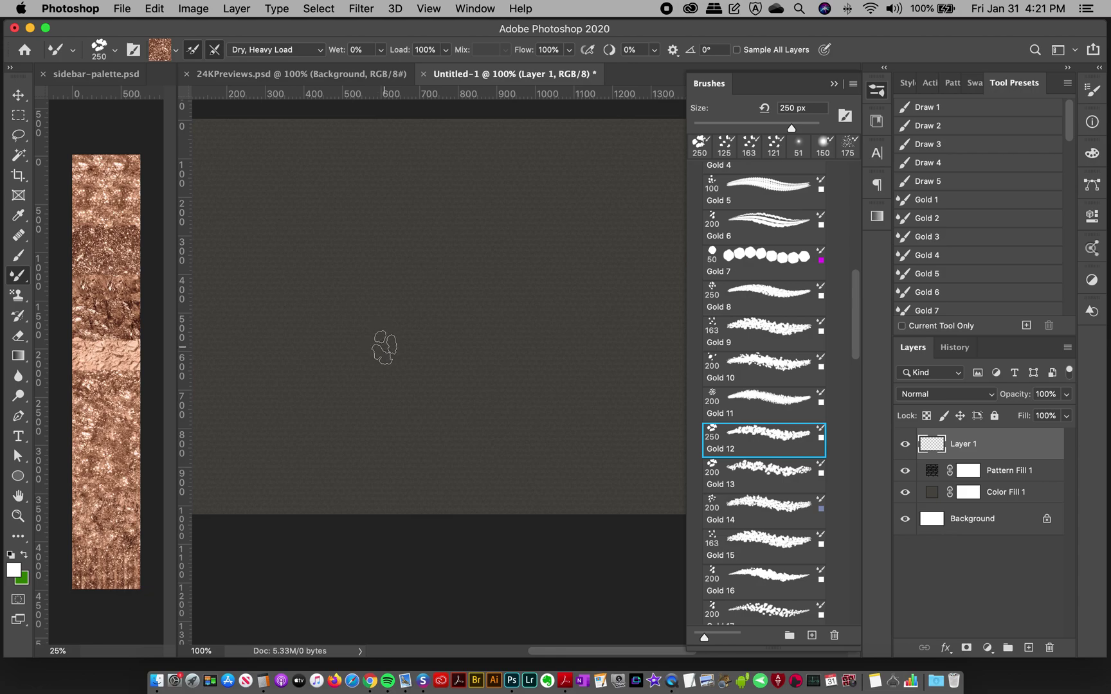
Make sidebar-palette.psd active and show all its hidden metallic layers again, from rose gold 2 up to original gold.
{"action": "left_click", "coordinate": [97, 74]}
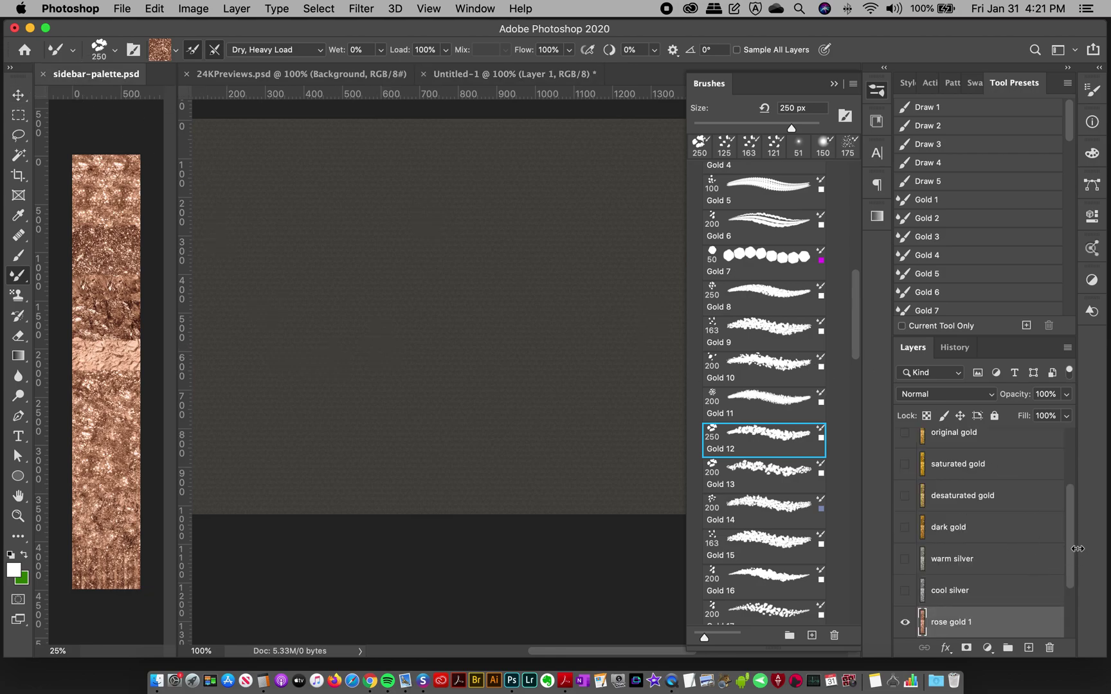
{"action": "scroll", "coordinate": [1041, 566], "scroll_direction": "down", "scroll_amount": 3}
{"action": "left_click", "coordinate": [905, 473]}
{"action": "left_click_drag", "start_coordinate": [1069, 536], "coordinate": [1067, 455]}
{"action": "left_click_drag", "start_coordinate": [905, 603], "coordinate": [904, 509]}
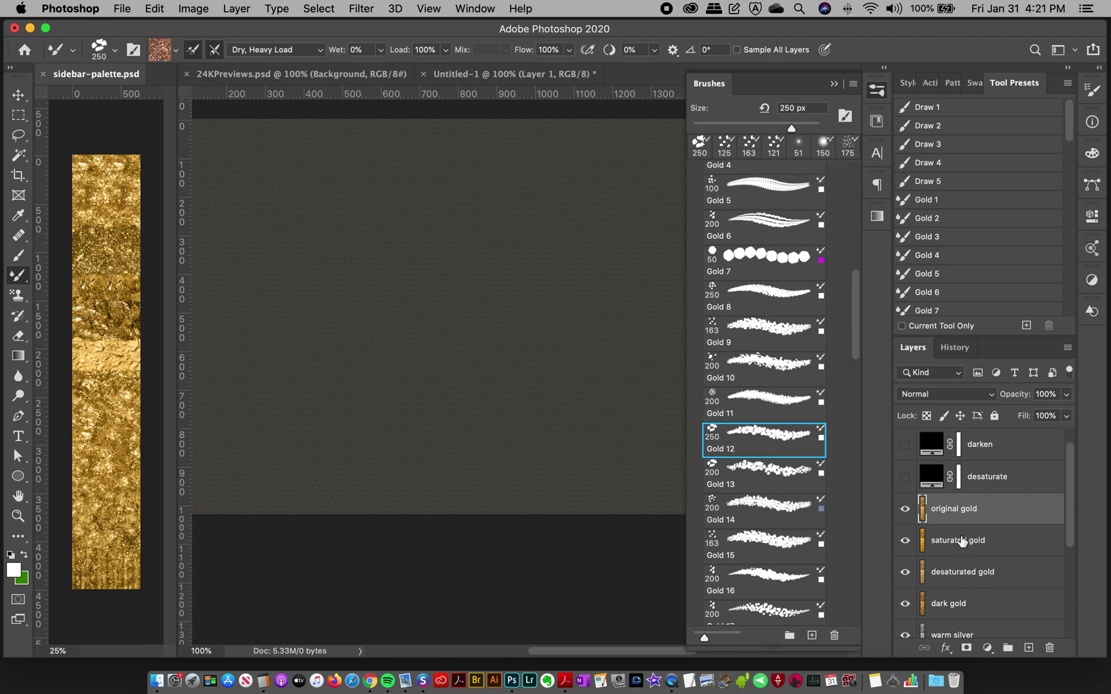
Select the warm silver layer in the sidebar palette, keeping the gold layers above it visible.
{"action": "left_click_drag", "start_coordinate": [1070, 483], "coordinate": [1054, 458]}
{"action": "scroll", "coordinate": [1048, 476], "scroll_direction": "down", "scroll_amount": 2}
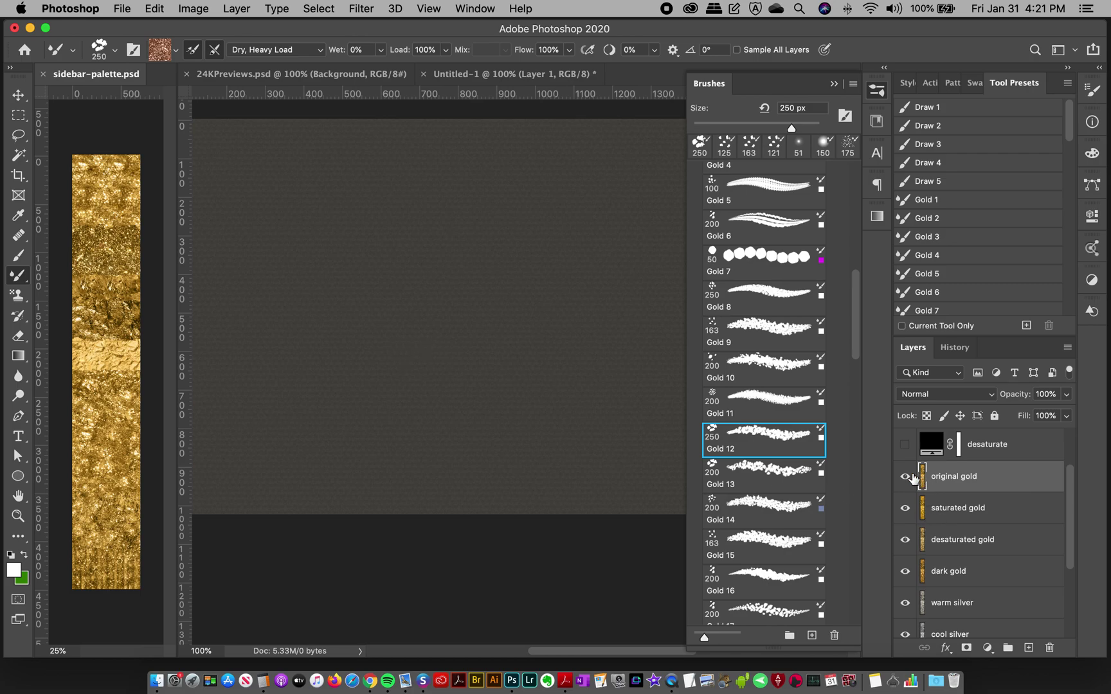
{"action": "mouse_move", "coordinate": [905, 476]}
{"action": "left_mouse_down"}
{"action": "mouse_move", "coordinate": [905, 544]}
{"action": "mouse_move", "coordinate": [904, 476]}
{"action": "left_mouse_up"}
{"action": "scroll", "coordinate": [1068, 517], "scroll_direction": "down", "scroll_amount": 2}
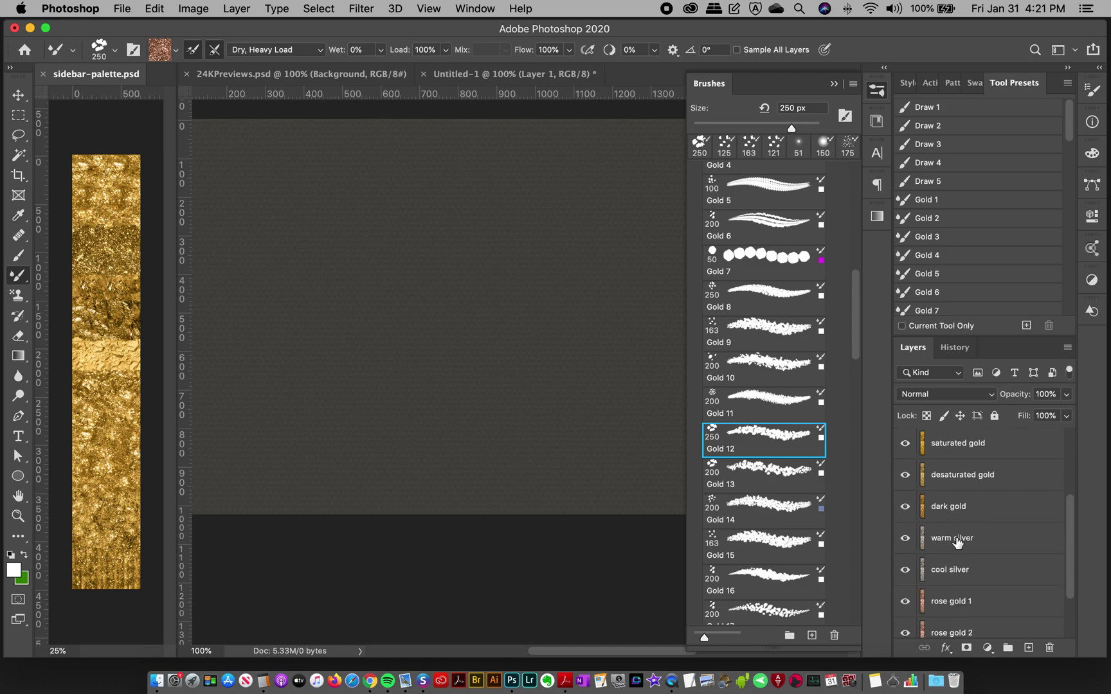
{"action": "left_click", "coordinate": [984, 540]}
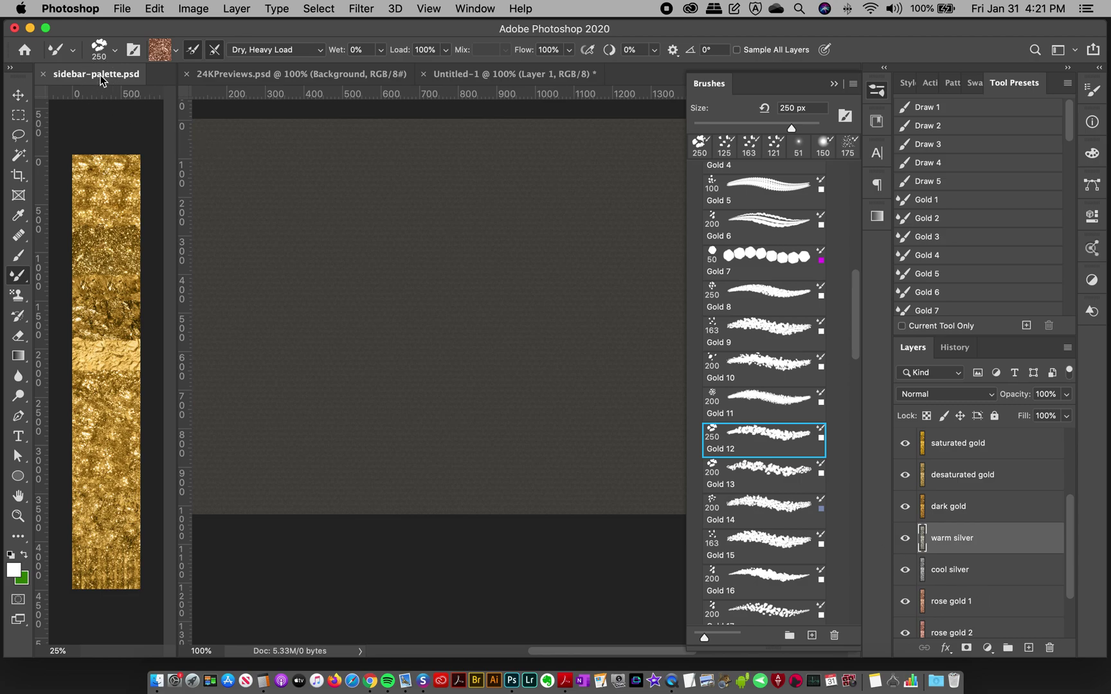
Sample the warm silver texture at the palette's upper end, try a winding stroke in Untitled-1, and undo it.
{"action": "left_click", "coordinate": [102, 187], "text": "alt"}
{"action": "left_click", "coordinate": [106, 192], "text": "alt"}
{"action": "left_click", "coordinate": [499, 73]}
{"action": "mouse_move", "coordinate": [358, 178]}
{"action": "left_mouse_down"}
{"action": "mouse_move", "coordinate": [327, 218]}
{"action": "mouse_move", "coordinate": [412, 259]}
{"action": "mouse_move", "coordinate": [384, 361]}
{"action": "mouse_move", "coordinate": [464, 419]}
{"action": "left_mouse_up"}
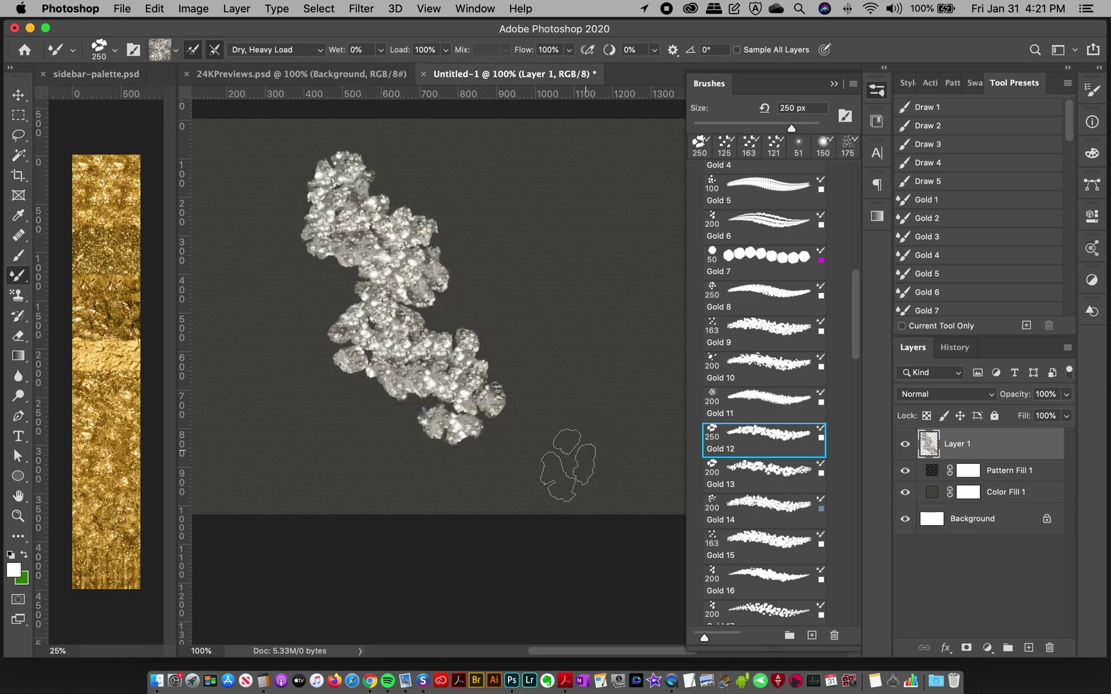
{"action": "key", "text": "super+z"}
Return to sidebar-palette.psd and select the rose gold 2 layer.
{"action": "key", "text": "ctrl+Tab"}
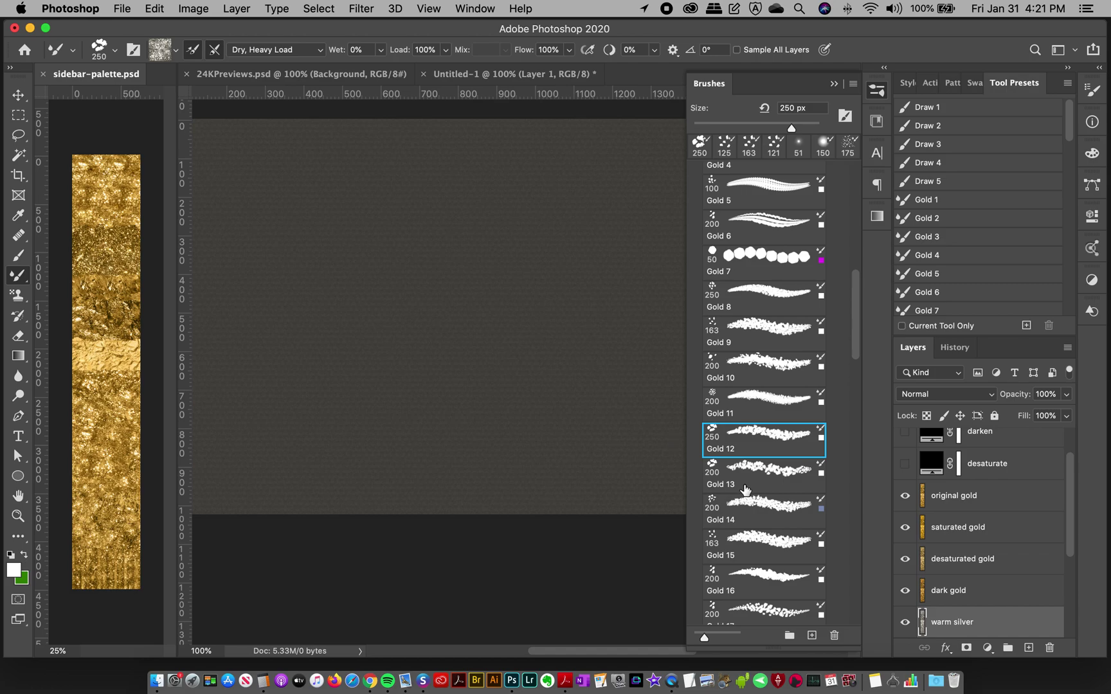
{"action": "scroll", "coordinate": [1074, 526], "scroll_direction": "down", "scroll_amount": 2}
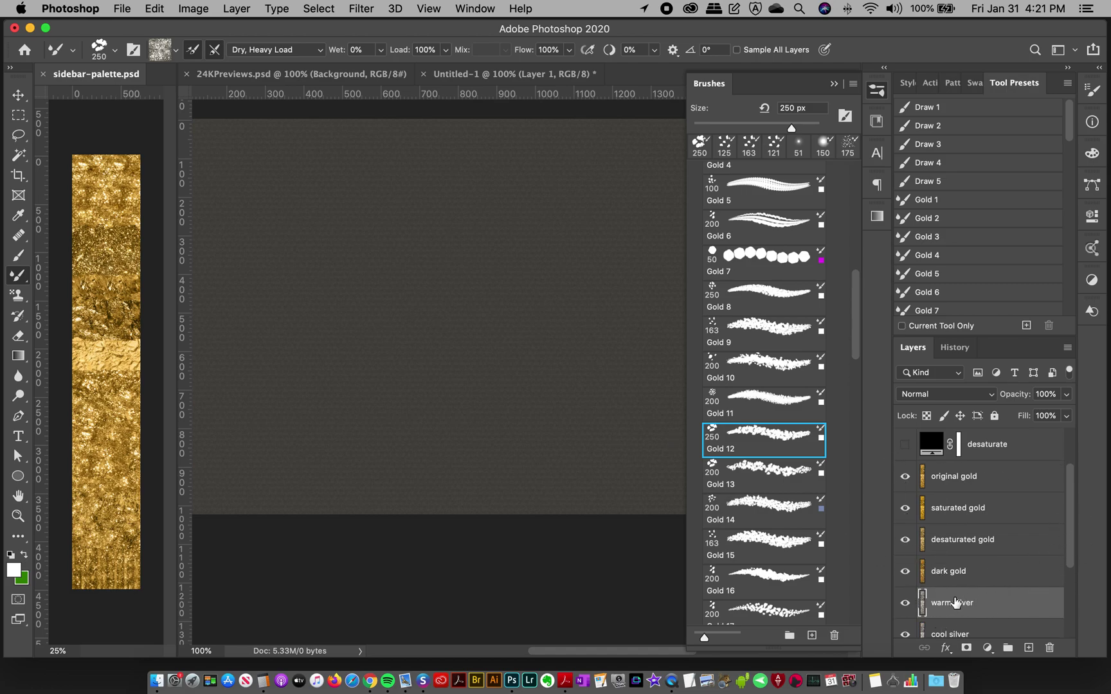
{"action": "scroll", "coordinate": [1068, 520], "scroll_direction": "down", "scroll_amount": 3}
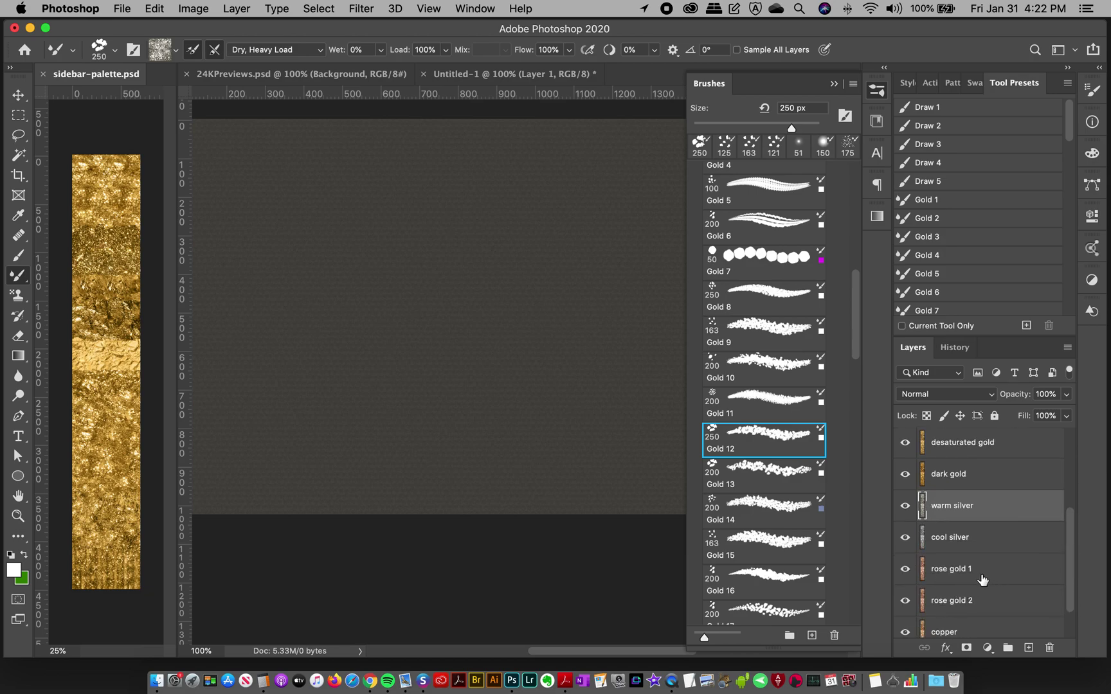
{"action": "left_click", "coordinate": [982, 574]}
{"action": "left_click", "coordinate": [970, 612]}
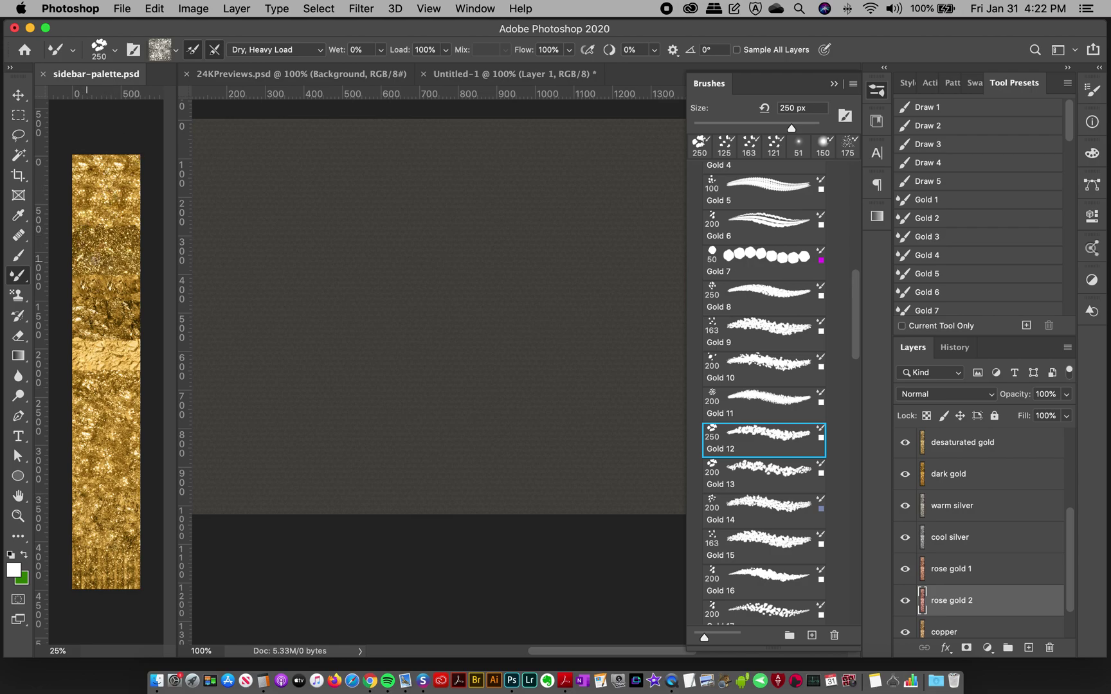
Sample the rose gold 2 texture from the palette's lower half and paint a winding vertical stroke in Untitled-1.
{"action": "left_click", "coordinate": [104, 455], "text": "alt"}
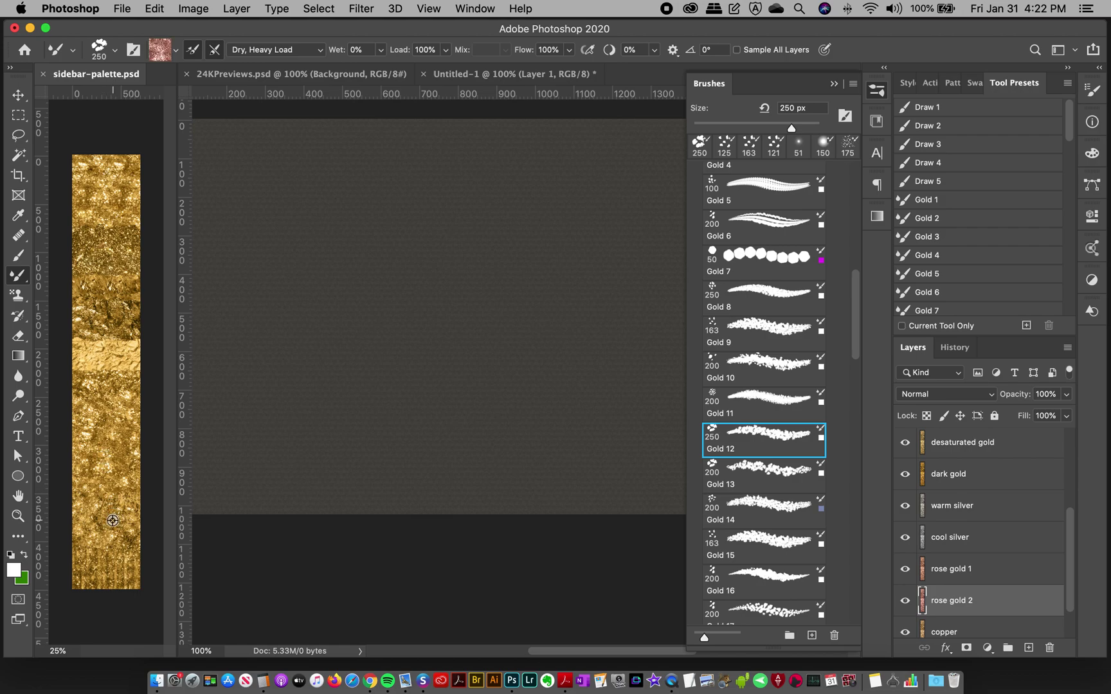
{"action": "left_click", "coordinate": [450, 74]}
{"action": "left_click_drag", "start_coordinate": [377, 161], "coordinate": [454, 454]}
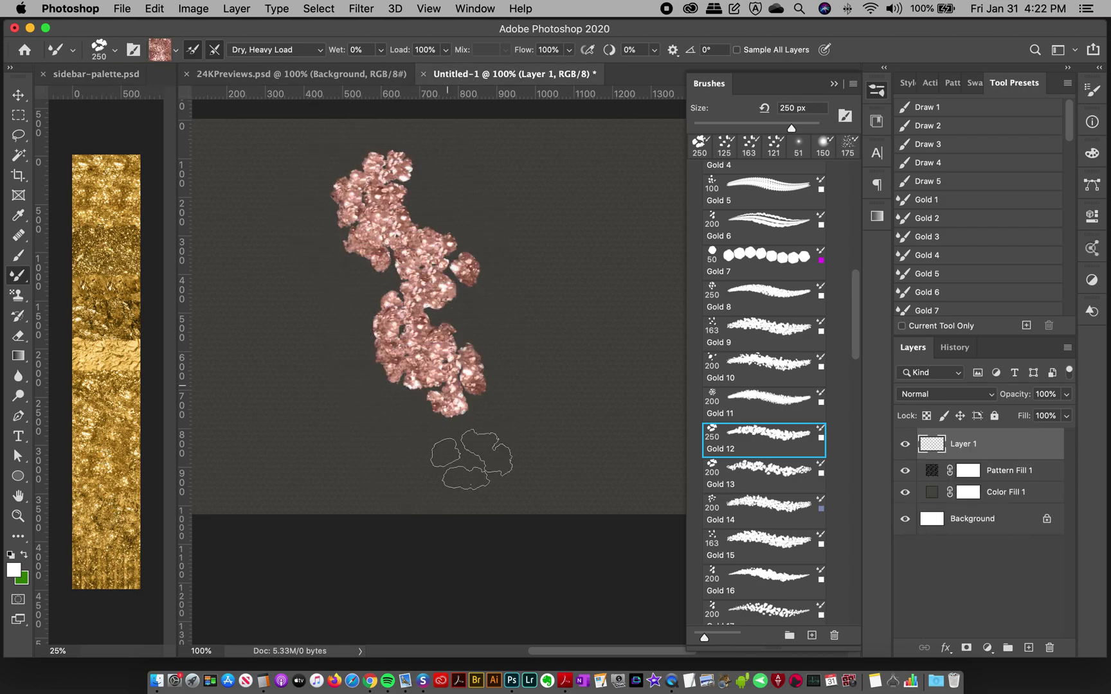
Review the sidebar palette's layer stack, including the color, darken and desaturate adjustment layers above the metallic layers.
{"action": "left_click", "coordinate": [138, 78]}
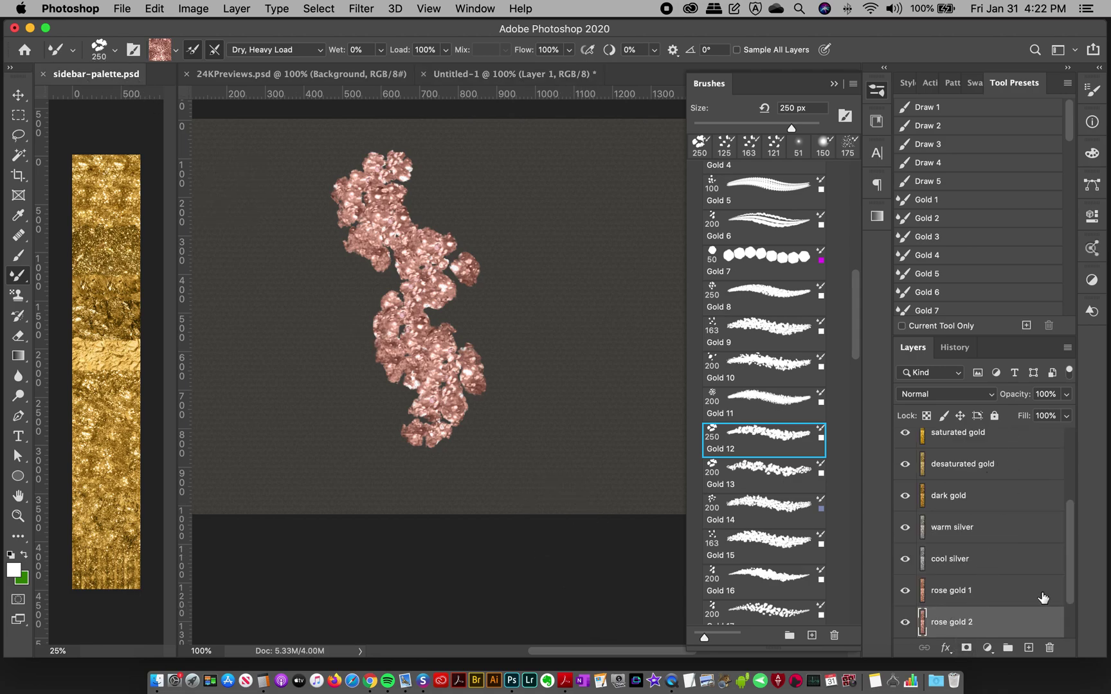
{"action": "scroll", "coordinate": [1071, 569], "scroll_direction": "down", "scroll_amount": 2}
{"action": "scroll", "coordinate": [1061, 559], "scroll_direction": "up", "scroll_amount": 5}
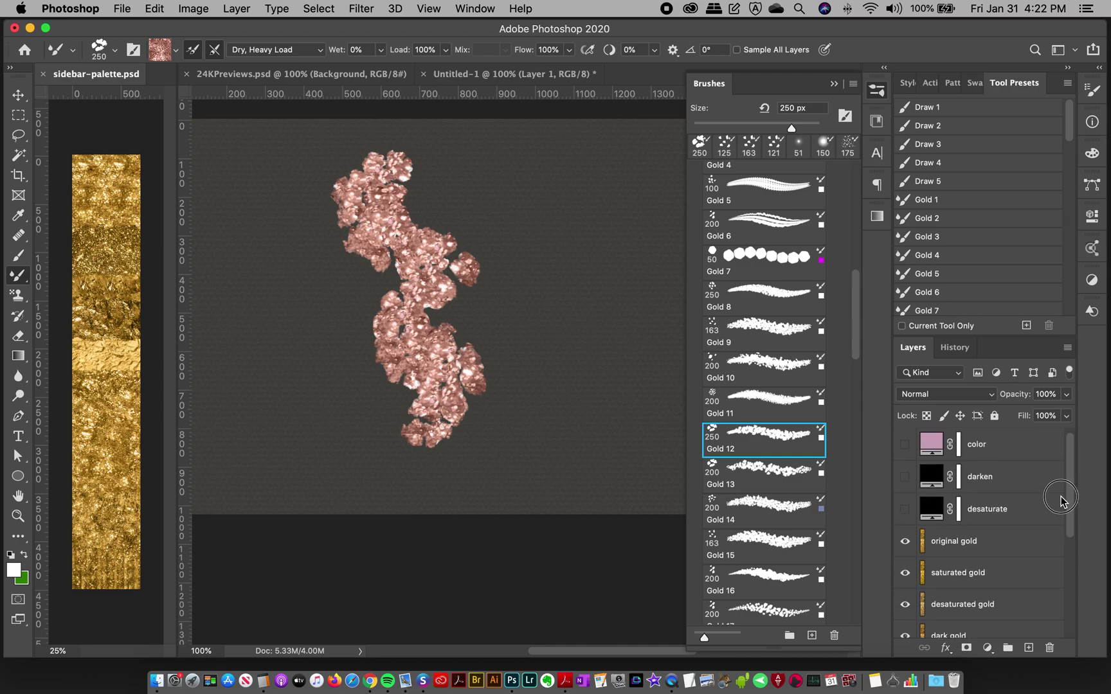
{"action": "scroll", "coordinate": [1052, 543], "scroll_direction": "down", "scroll_amount": 3}
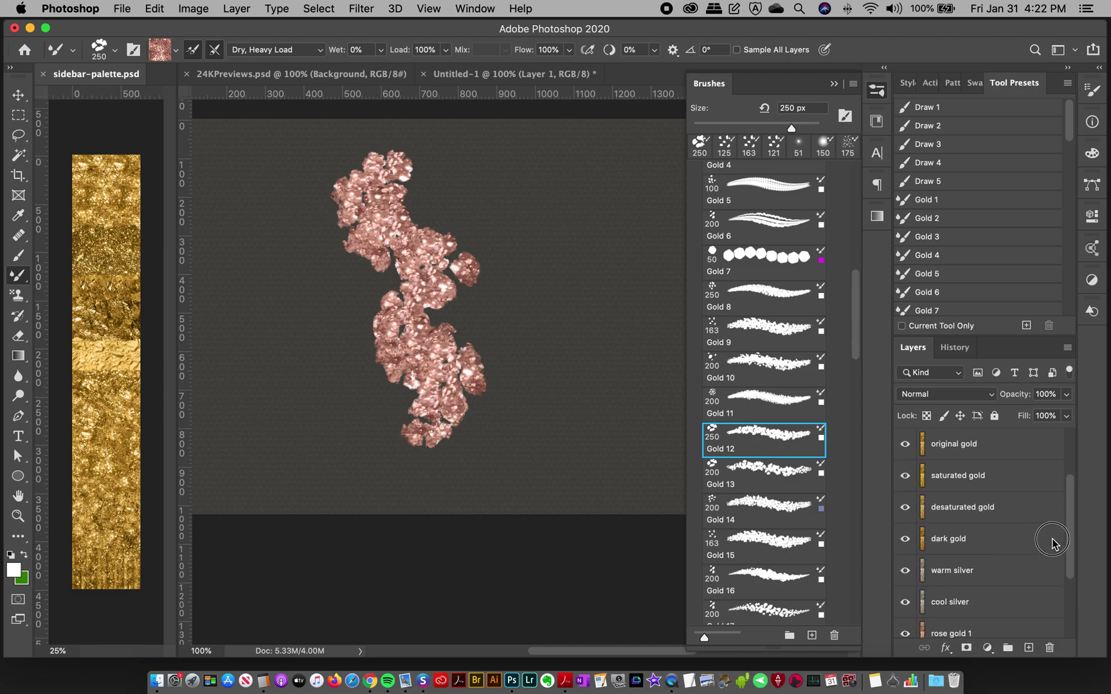
{"action": "scroll", "coordinate": [1052, 542], "scroll_direction": "up", "scroll_amount": 3}
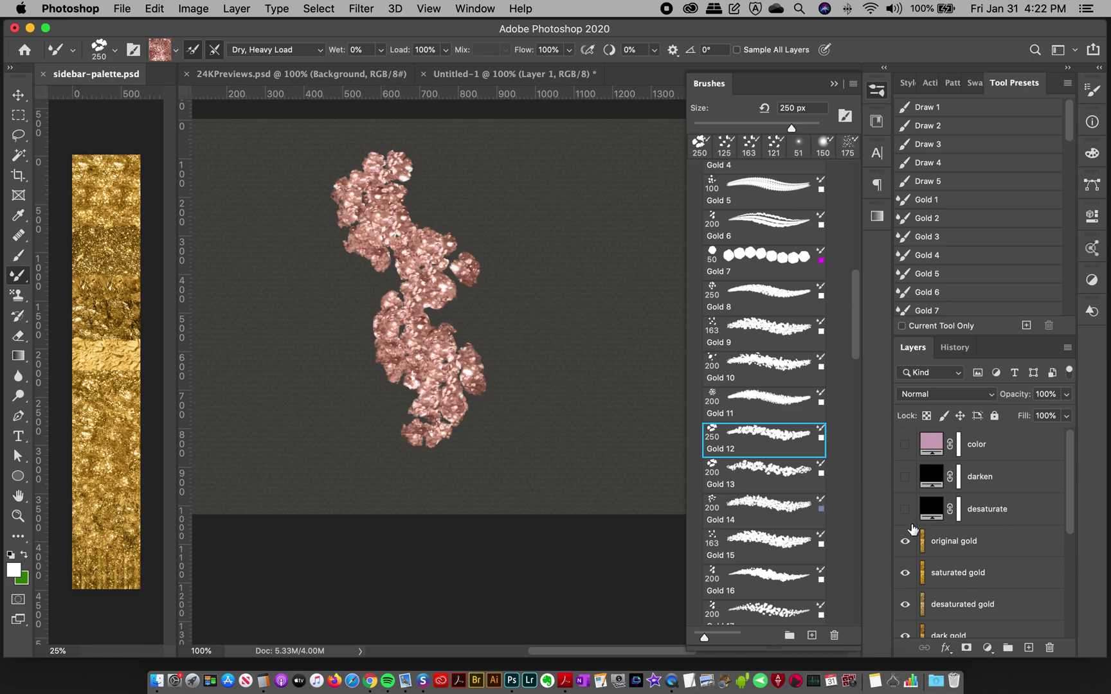
Choose the Wet 4 brush and try two diagonal gold strokes over the rose gold stroke in Untitled-1, undoing each.
{"action": "left_click_drag", "start_coordinate": [857, 341], "coordinate": [838, 550]}
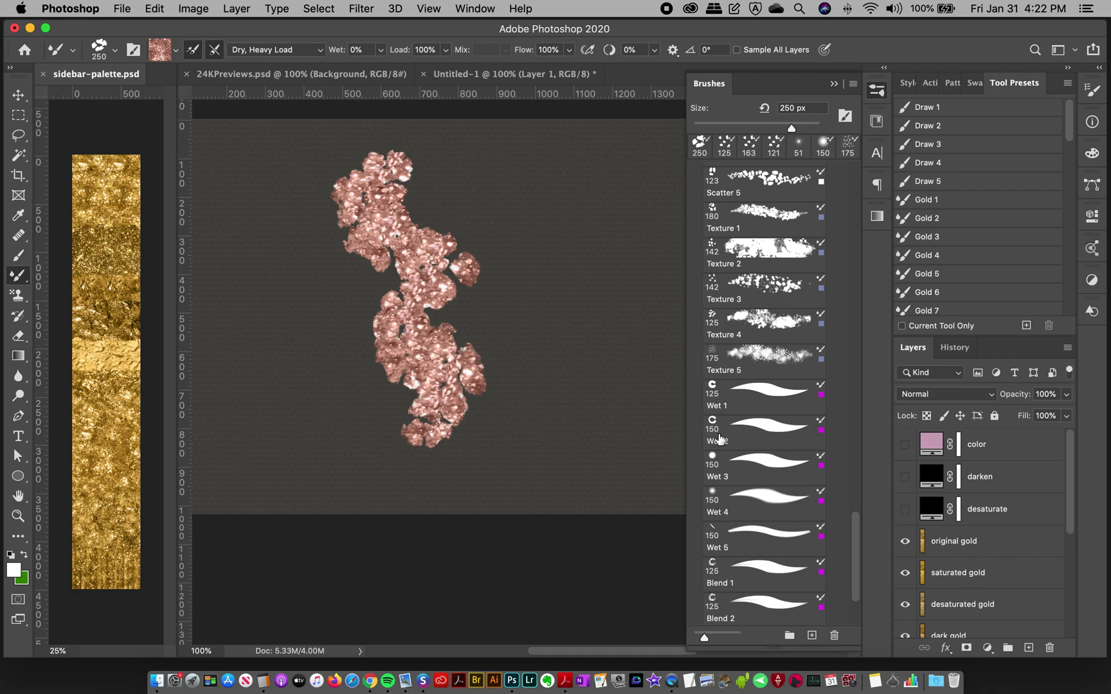
{"action": "left_click", "coordinate": [752, 508]}
{"action": "left_click", "coordinate": [513, 87]}
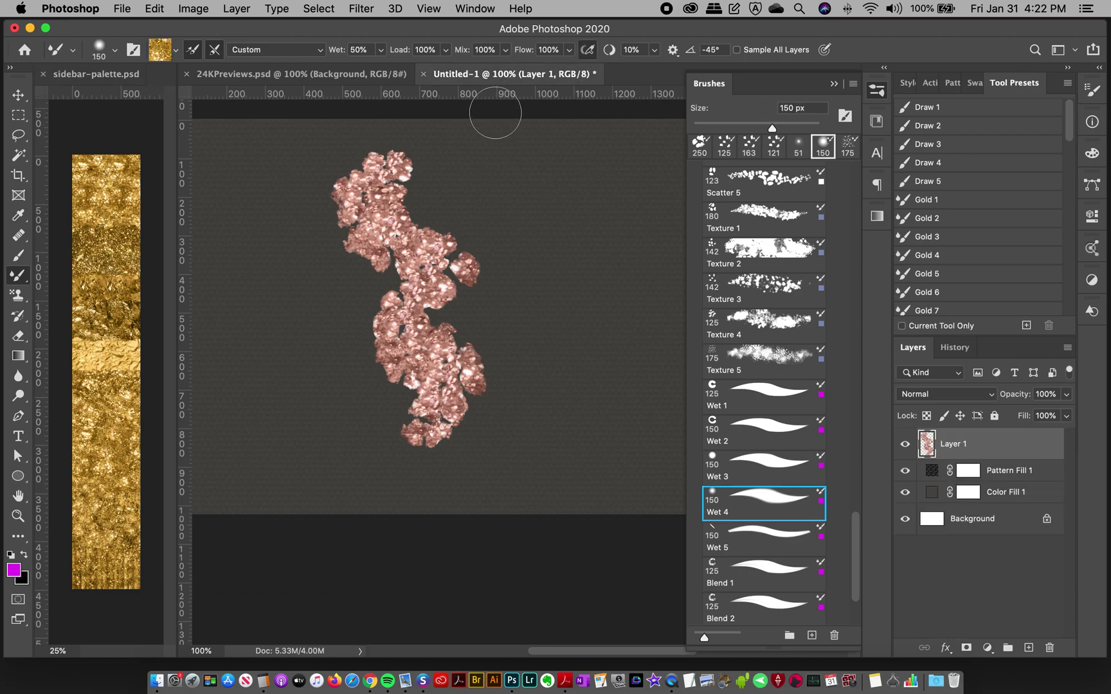
{"action": "mouse_move", "coordinate": [447, 155]}
{"action": "left_mouse_down"}
{"action": "mouse_move", "coordinate": [441, 278]}
{"action": "mouse_move", "coordinate": [479, 377]}
{"action": "mouse_move", "coordinate": [555, 478]}
{"action": "left_mouse_up"}
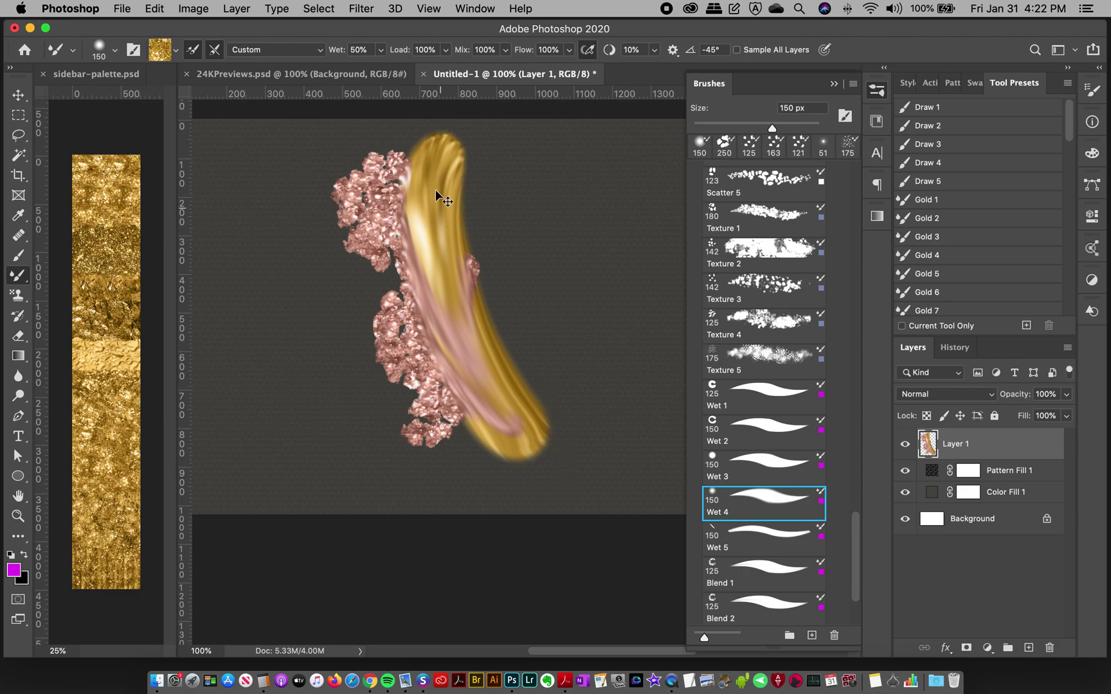
{"action": "key", "text": "super+z"}
{"action": "mouse_move", "coordinate": [441, 158]}
{"action": "left_mouse_down"}
{"action": "mouse_move", "coordinate": [421, 235]}
{"action": "mouse_move", "coordinate": [428, 317]}
{"action": "mouse_move", "coordinate": [486, 422]}
{"action": "mouse_move", "coordinate": [546, 489]}
{"action": "left_mouse_up"}
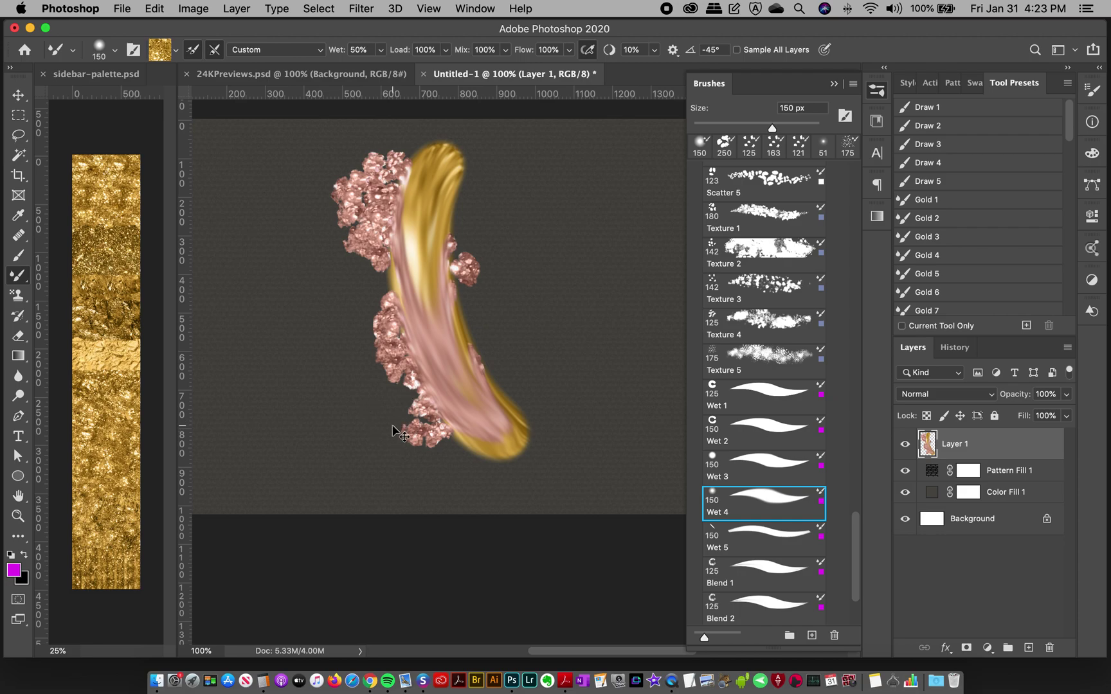
{"action": "key", "text": "super+z"}
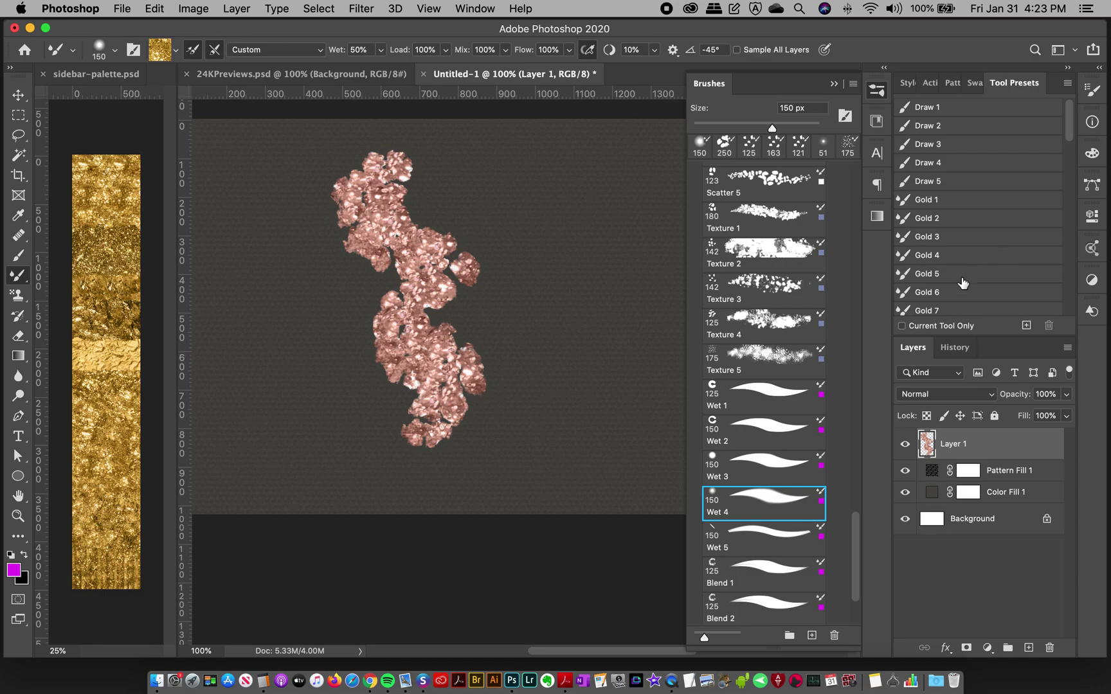
{"action": "left_click_drag", "start_coordinate": [852, 550], "coordinate": [856, 616]}
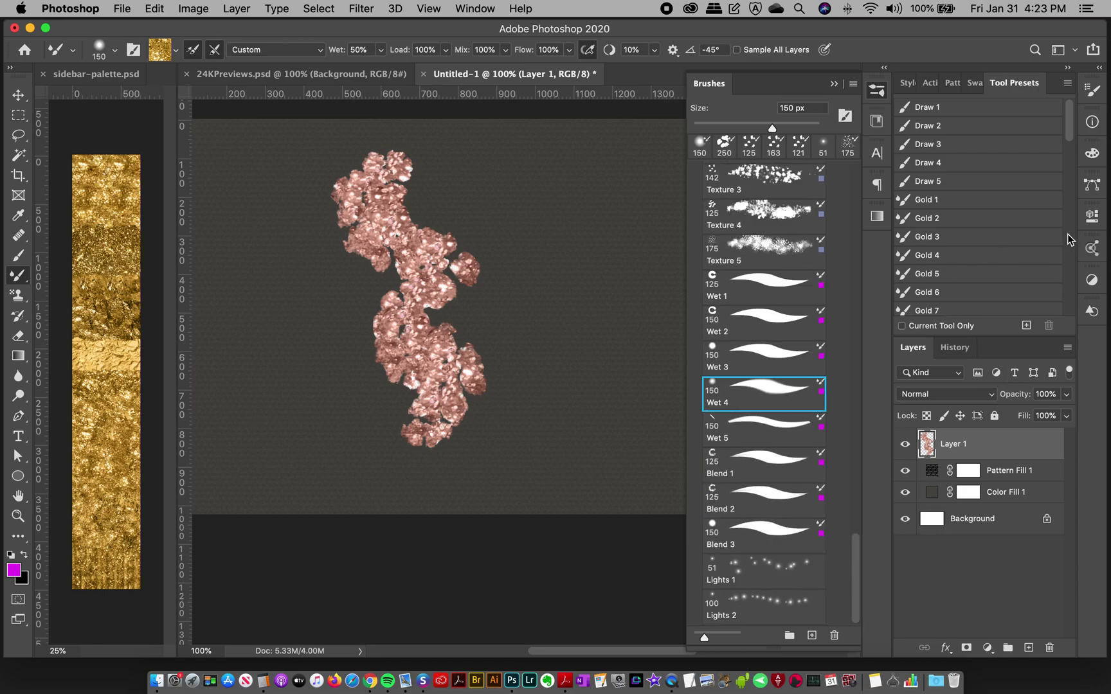
{"action": "mouse_move", "coordinate": [1070, 122]}
{"action": "left_mouse_down"}
{"action": "mouse_move", "coordinate": [1051, 294]}
{"action": "mouse_move", "coordinate": [955, 113]}
{"action": "left_mouse_up"}
{"action": "key", "text": "super+a"}
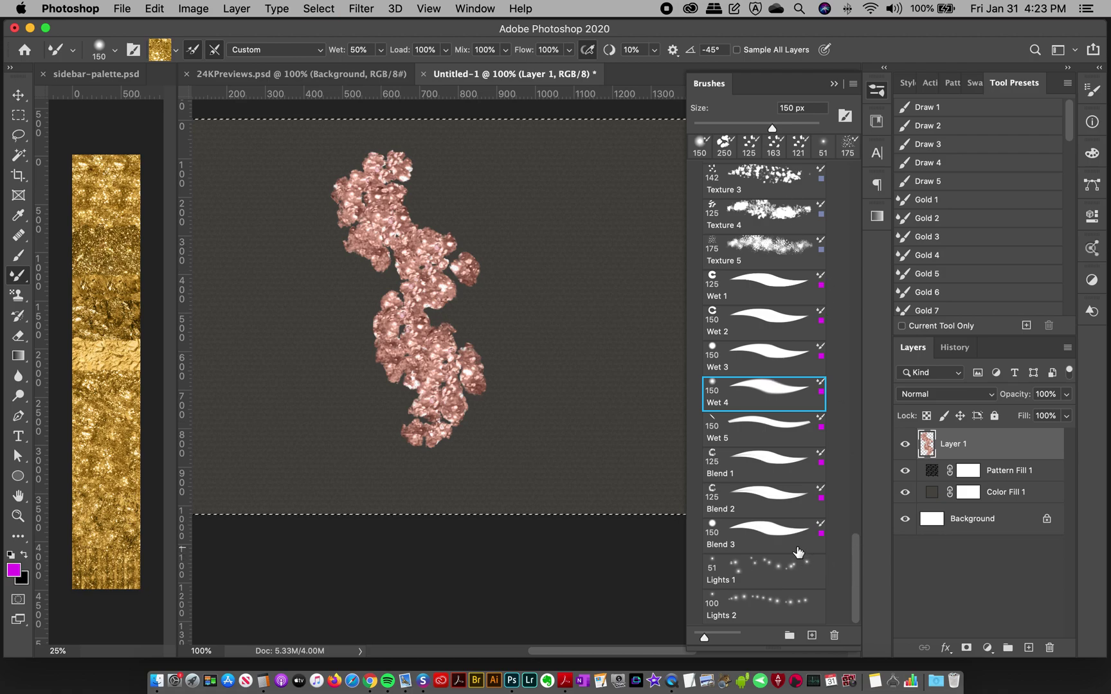
{"action": "key", "text": "super+d"}
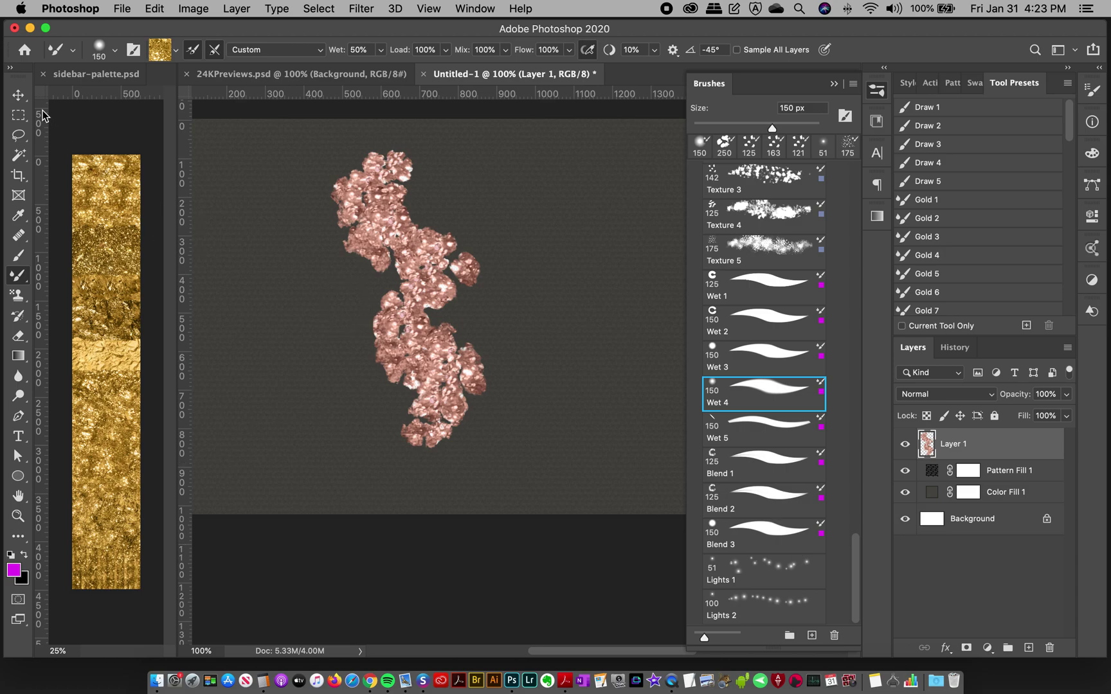
{"action": "key", "text": "v"}
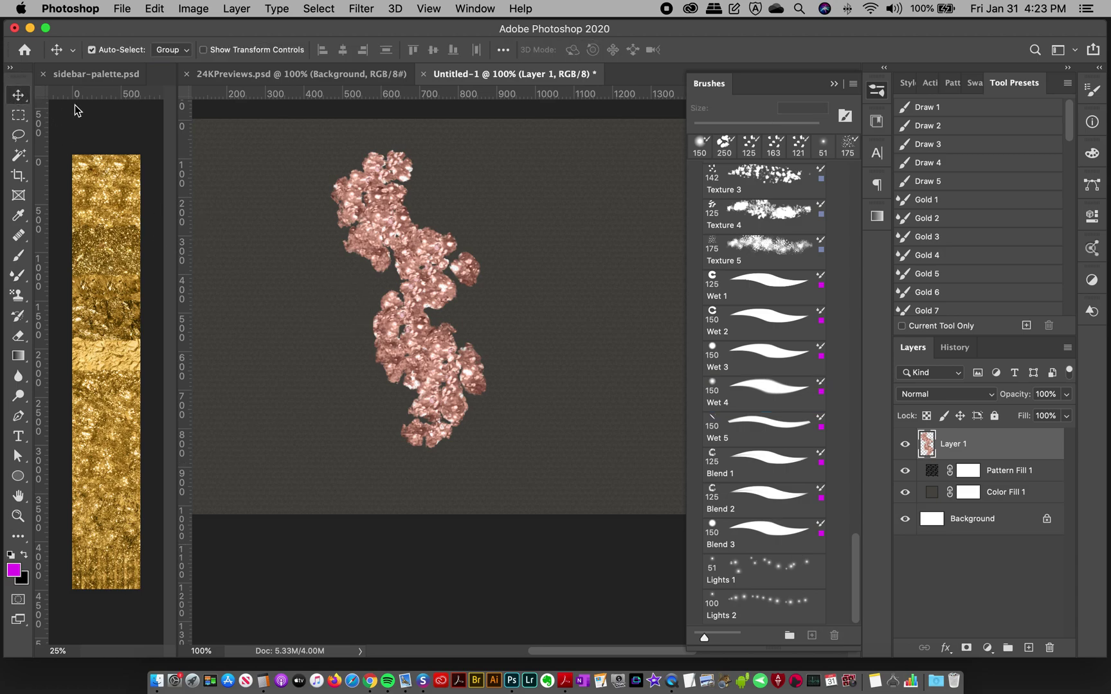
Choose the Blend 1 brush and smear the upper-left part of the rose gold stroke downward, redoing the smear once.
{"action": "left_click", "coordinate": [750, 468]}
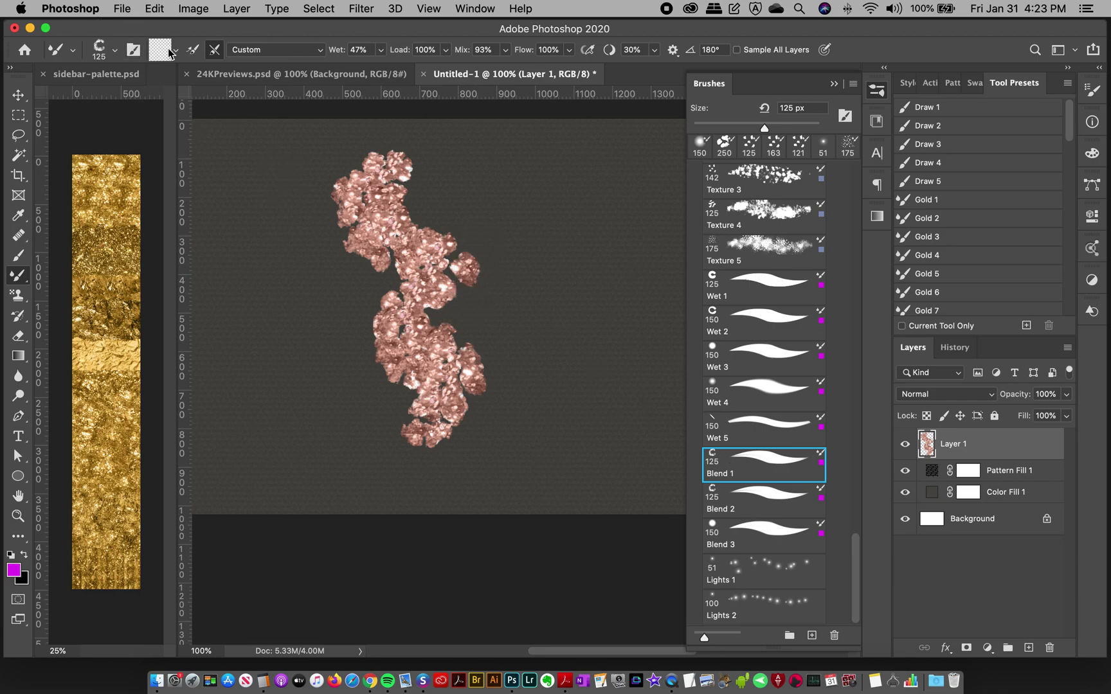
{"action": "left_click_drag", "start_coordinate": [442, 295], "coordinate": [368, 299]}
{"action": "mouse_move", "coordinate": [352, 158]}
{"action": "left_mouse_down"}
{"action": "mouse_move", "coordinate": [341, 223]}
{"action": "mouse_move", "coordinate": [350, 348]}
{"action": "left_mouse_up"}
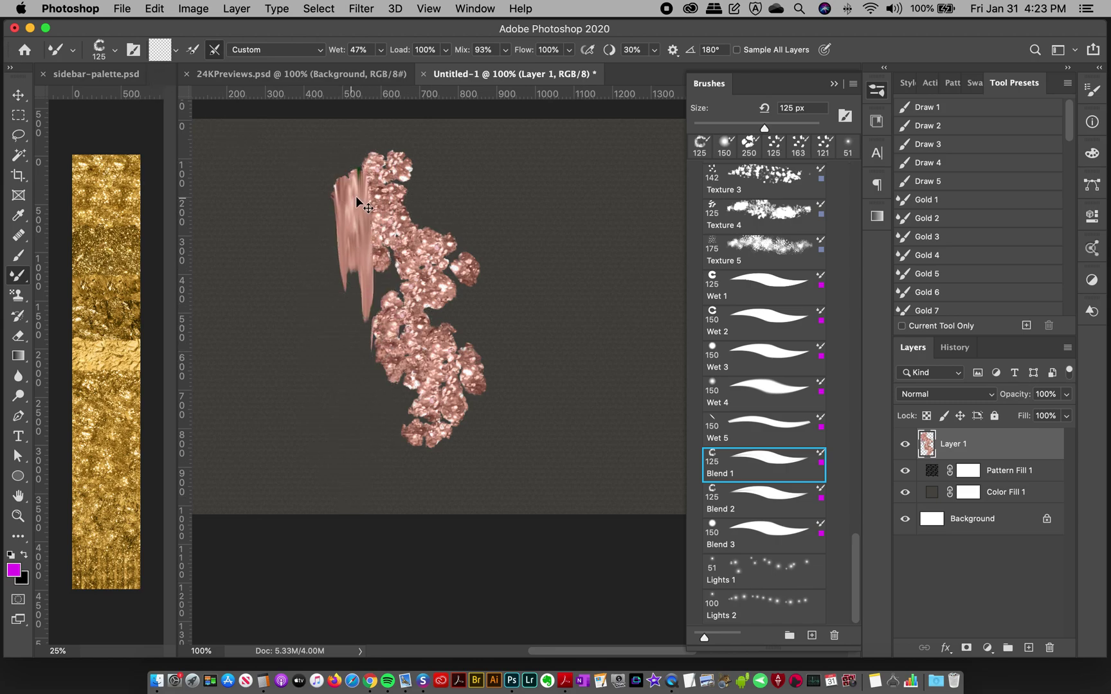
{"action": "key", "text": "super+z"}
{"action": "left_click_drag", "start_coordinate": [357, 166], "coordinate": [353, 321]}
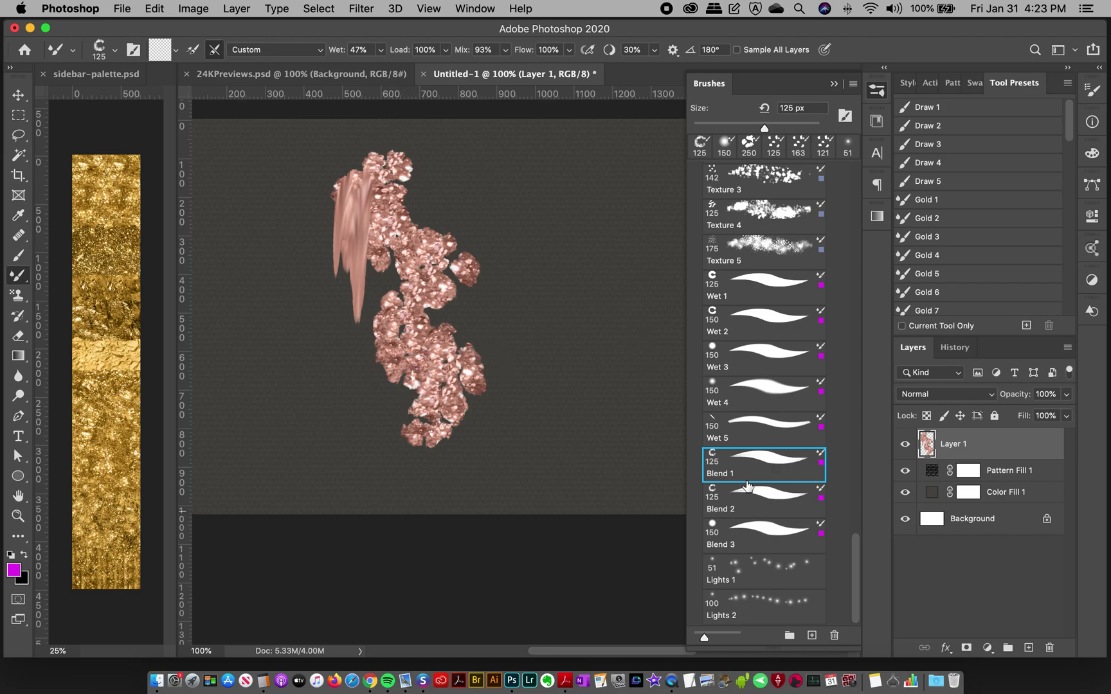
Undo the Blend 1 smear and test the Blend 2 brush with downward smears along both sides of the rose gold stroke, undoing each.
{"action": "left_click", "coordinate": [745, 509]}
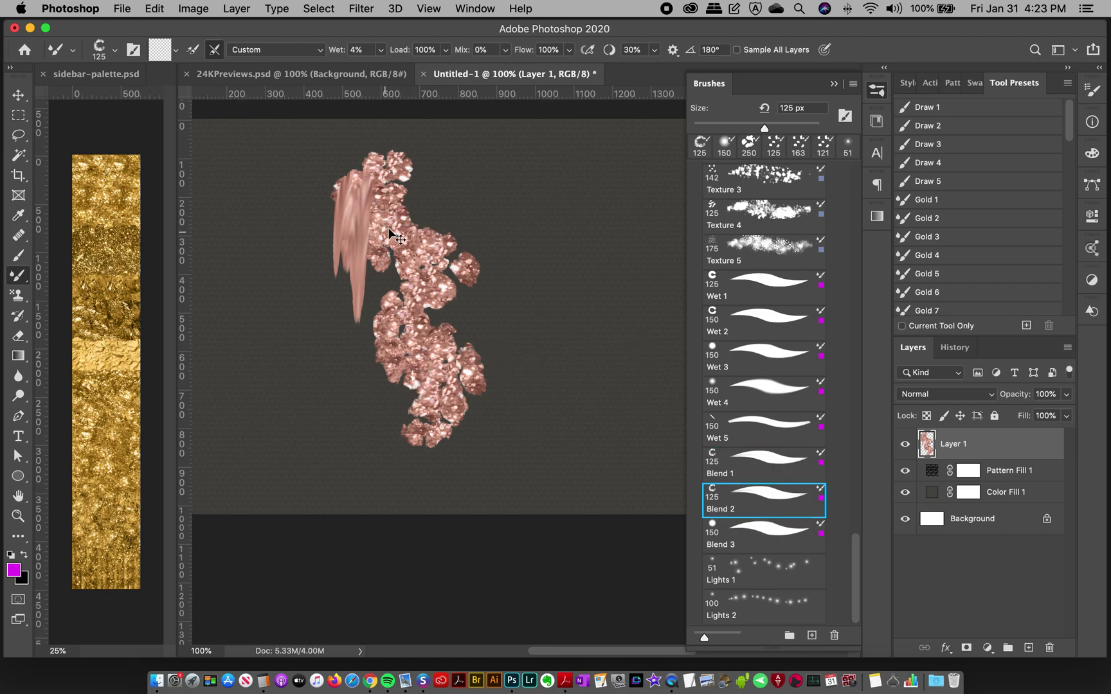
{"action": "key", "text": "super+z"}
{"action": "mouse_move", "coordinate": [360, 170]}
{"action": "left_mouse_down"}
{"action": "mouse_move", "coordinate": [355, 385]}
{"action": "mouse_move", "coordinate": [368, 496]}
{"action": "left_mouse_up"}
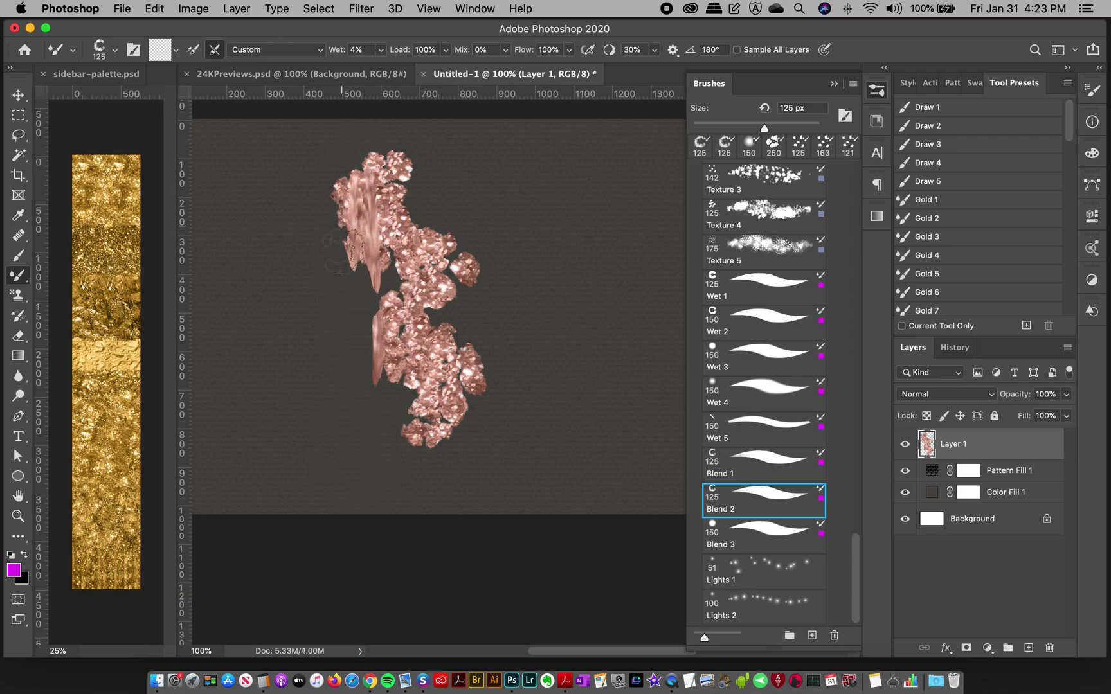
{"action": "key", "text": "super+z"}
{"action": "mouse_move", "coordinate": [406, 155]}
{"action": "left_mouse_down"}
{"action": "mouse_move", "coordinate": [411, 227]}
{"action": "mouse_move", "coordinate": [456, 261]}
{"action": "mouse_move", "coordinate": [473, 295]}
{"action": "left_mouse_up"}
{"action": "mouse_move", "coordinate": [460, 349]}
{"action": "left_mouse_down"}
{"action": "mouse_move", "coordinate": [447, 471]}
{"action": "mouse_move", "coordinate": [449, 364]}
{"action": "mouse_move", "coordinate": [441, 479]}
{"action": "mouse_move", "coordinate": [427, 360]}
{"action": "mouse_move", "coordinate": [458, 470]}
{"action": "left_mouse_up"}
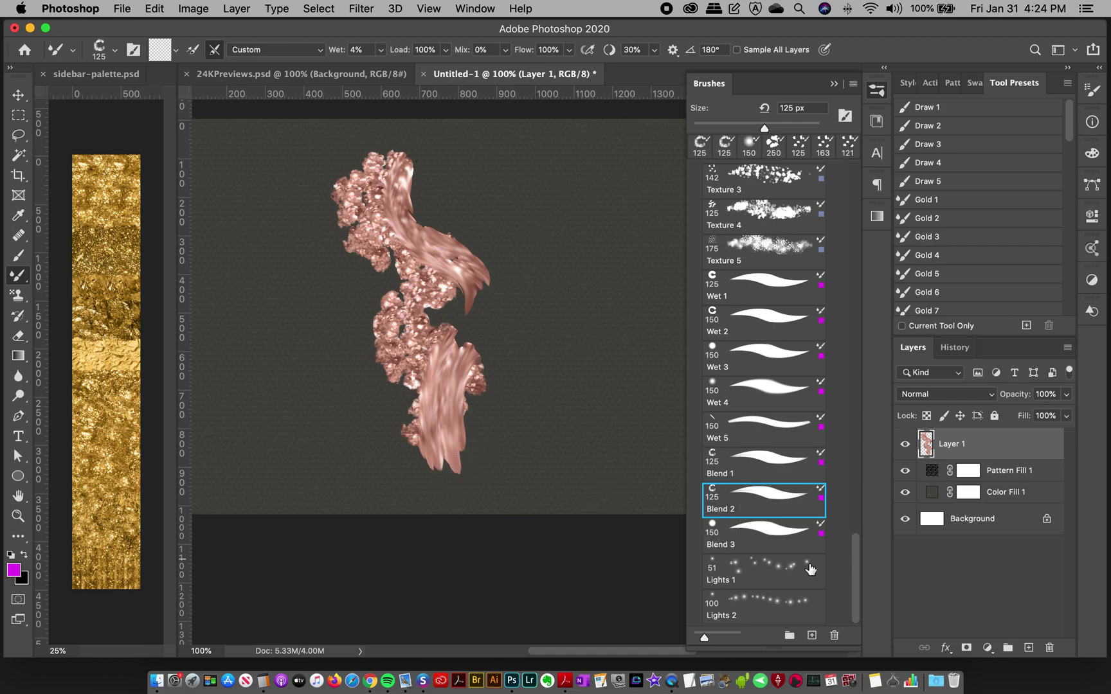
{"action": "key", "text": "super+z"}
{"action": "key", "text": "super+z"}
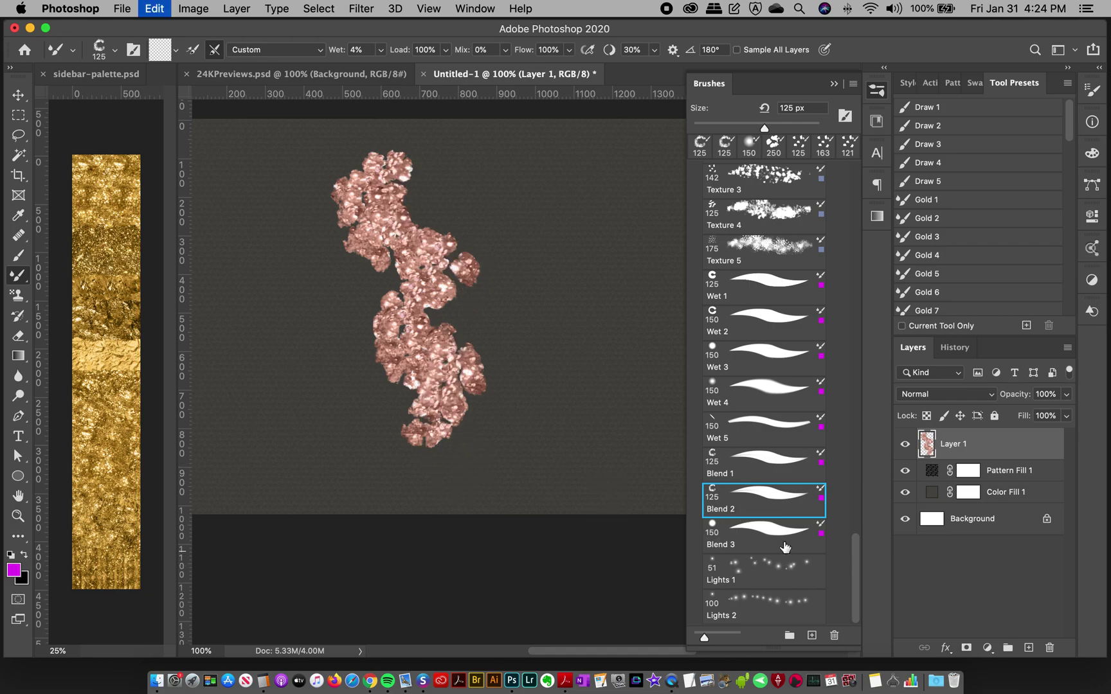
Choose the Blend 3 brush and try two long winding smears down the full rose gold stroke, undoing each.
{"action": "left_click", "coordinate": [755, 540]}
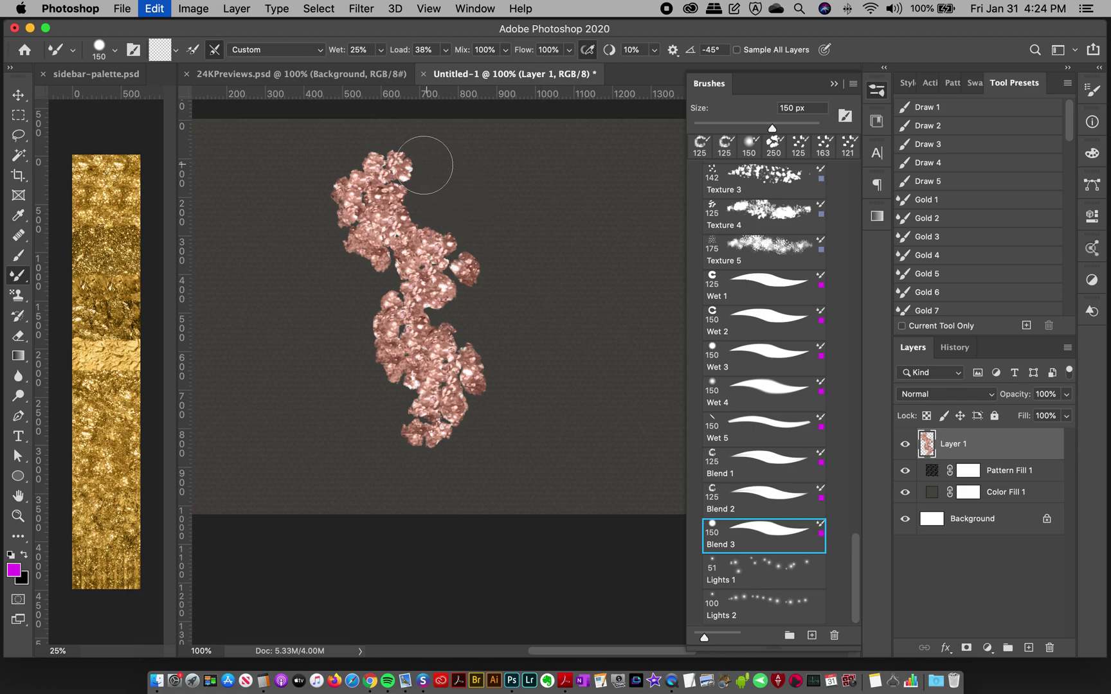
{"action": "mouse_move", "coordinate": [413, 179]}
{"action": "left_mouse_down"}
{"action": "mouse_move", "coordinate": [411, 293]}
{"action": "mouse_move", "coordinate": [442, 434]}
{"action": "mouse_move", "coordinate": [415, 473]}
{"action": "left_mouse_up"}
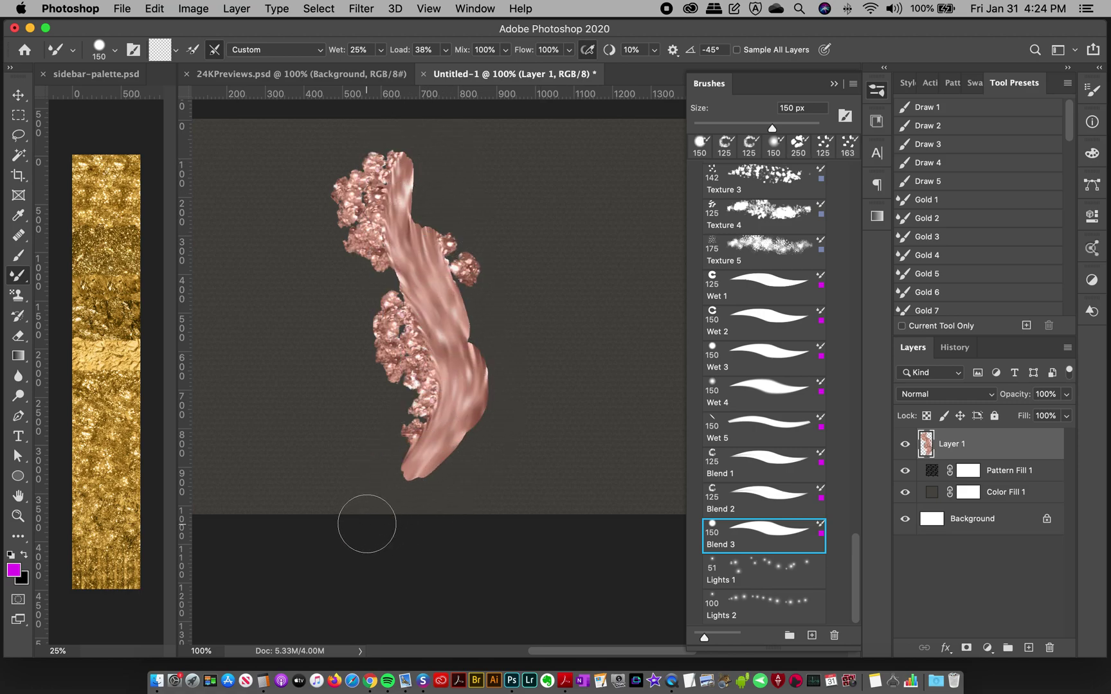
{"action": "key", "text": "super+z"}
{"action": "mouse_move", "coordinate": [409, 164]}
{"action": "left_mouse_down"}
{"action": "mouse_move", "coordinate": [466, 256]}
{"action": "mouse_move", "coordinate": [440, 370]}
{"action": "mouse_move", "coordinate": [468, 479]}
{"action": "left_mouse_up"}
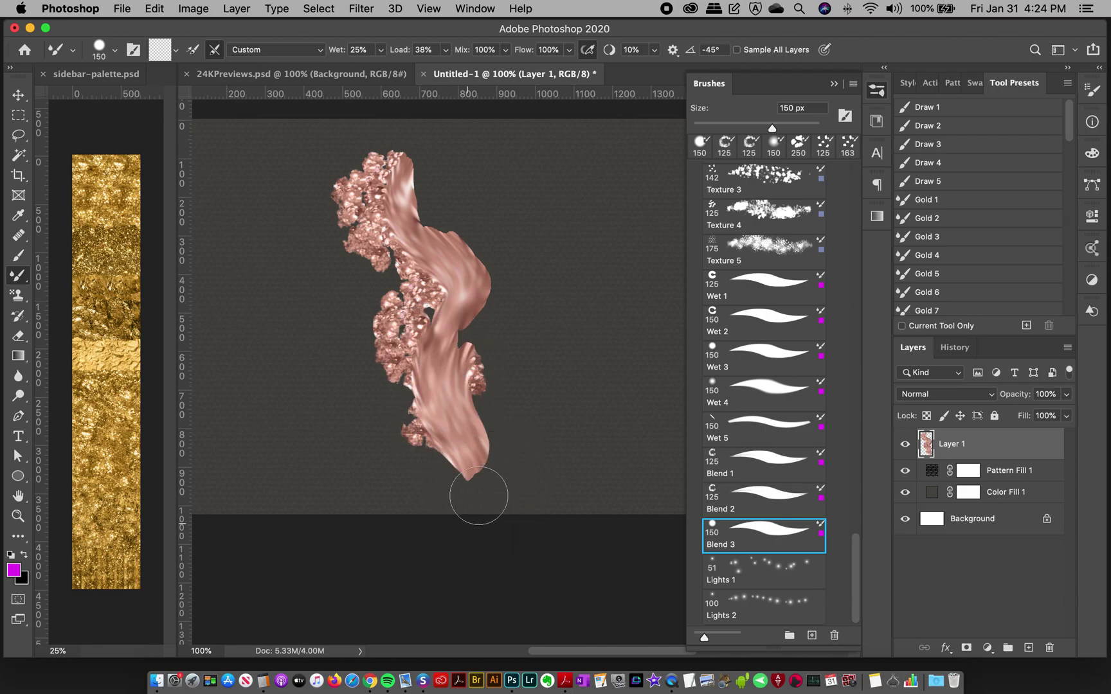
{"action": "key", "text": "super+z"}
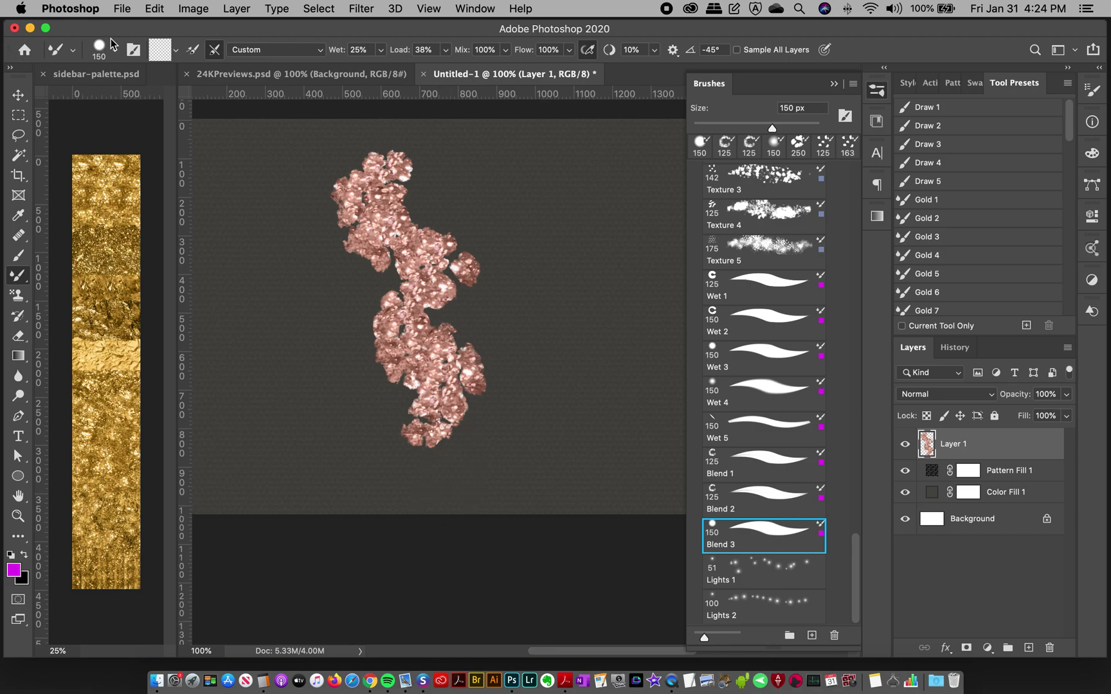
Hide the brush list and switch to sidebar-palette.psd, bringing up the color, darken and desaturate layers atop its layer stack.
{"action": "left_click", "coordinate": [878, 91]}
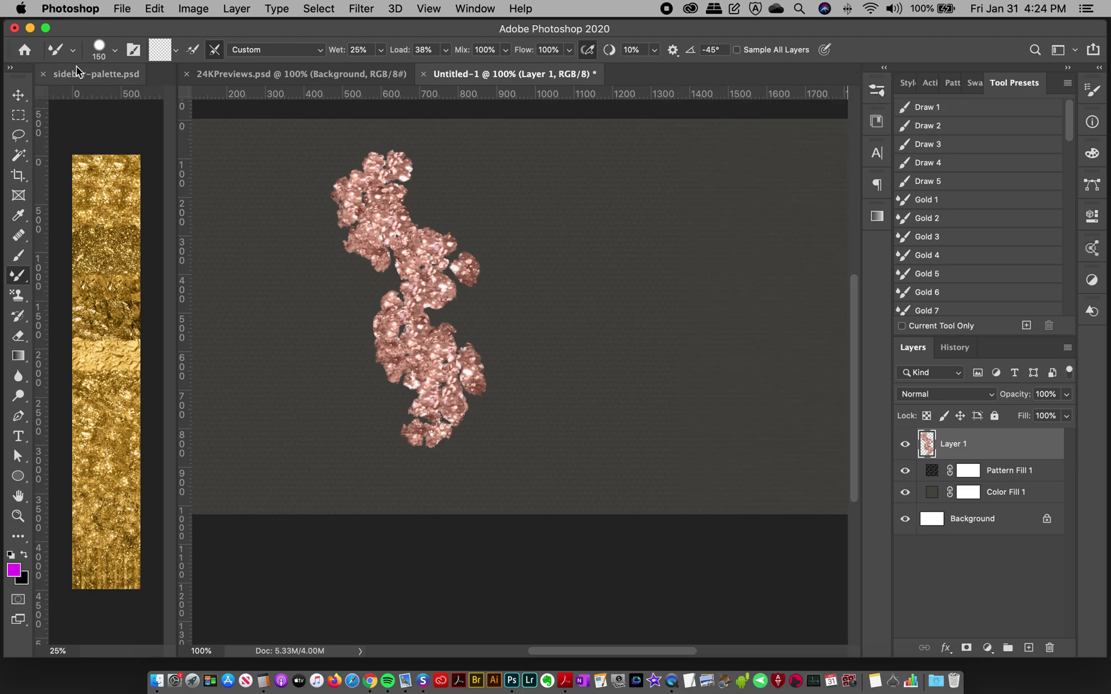
{"action": "left_click", "coordinate": [115, 78]}
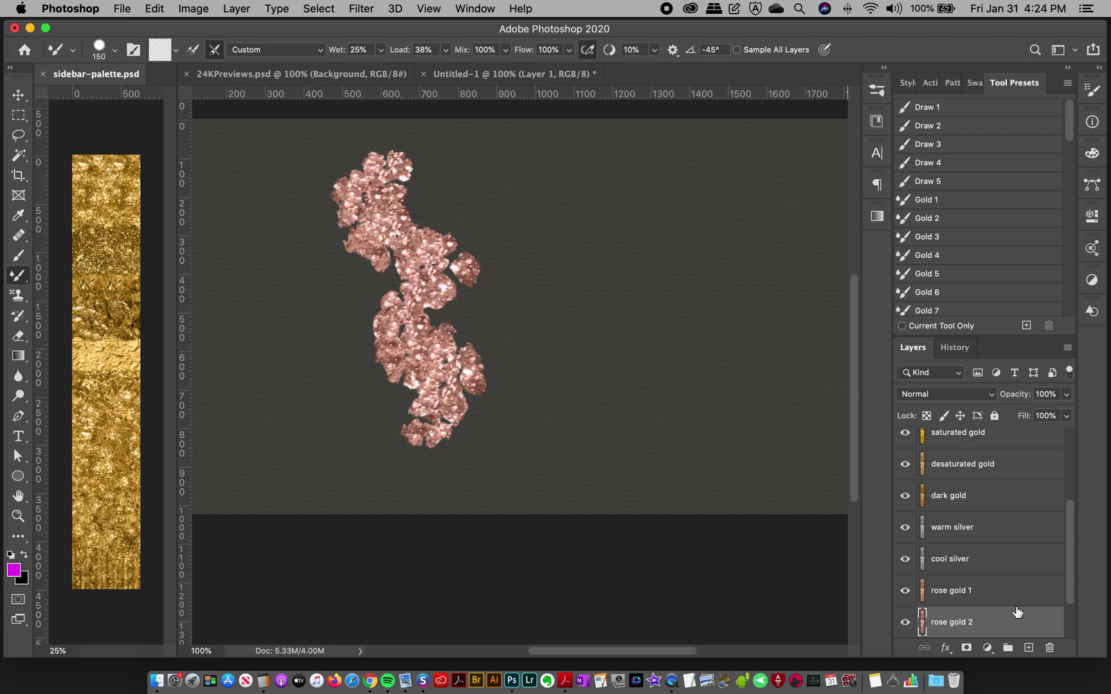
{"action": "scroll", "coordinate": [1026, 618], "scroll_direction": "up", "scroll_amount": 4}
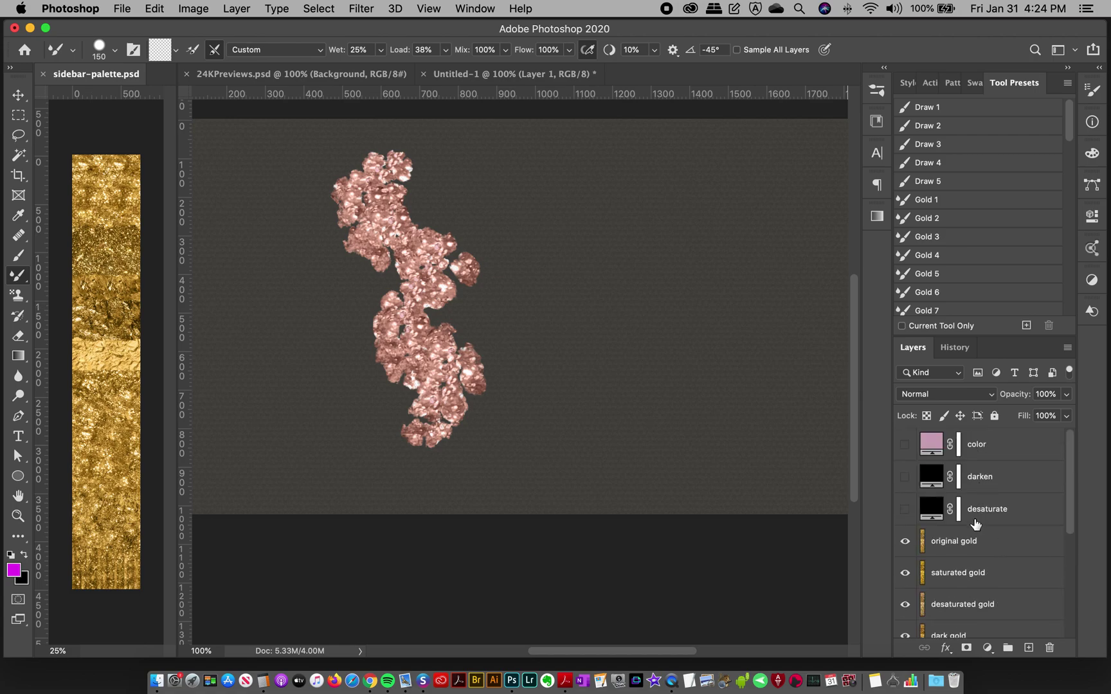